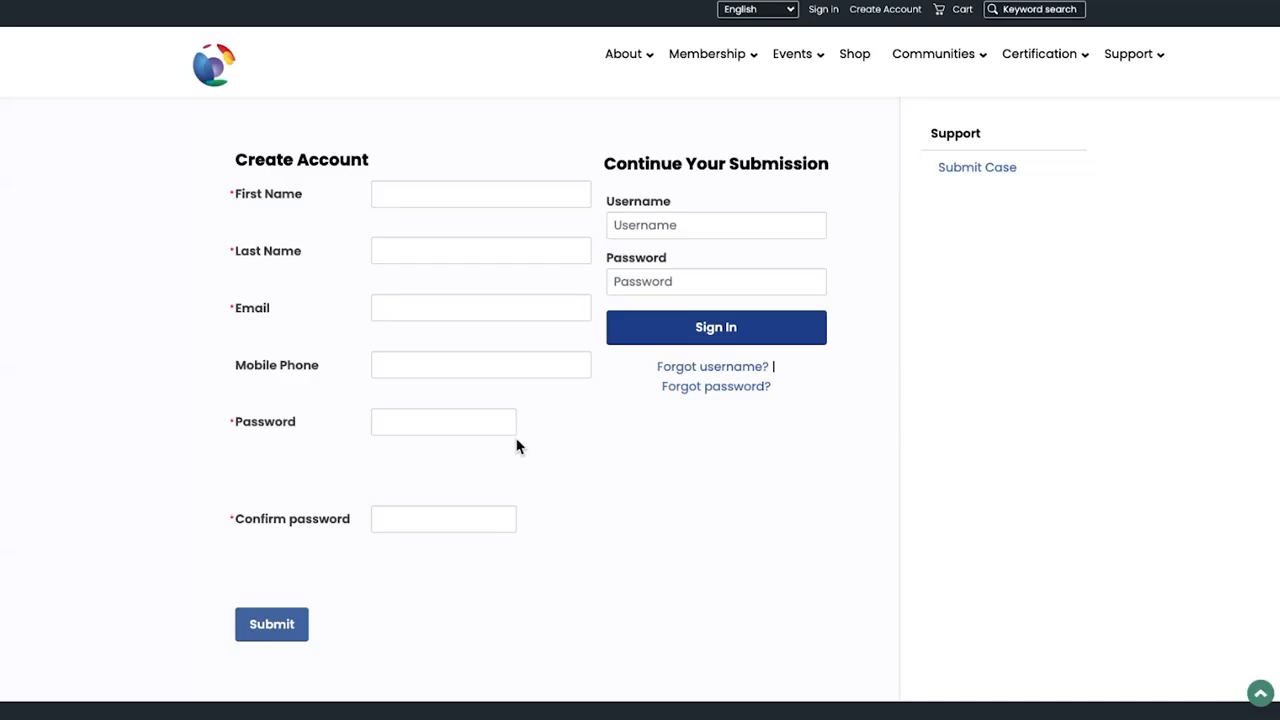
- Sign in to continue the submission by entering the account username and password
left_click(732, 226)
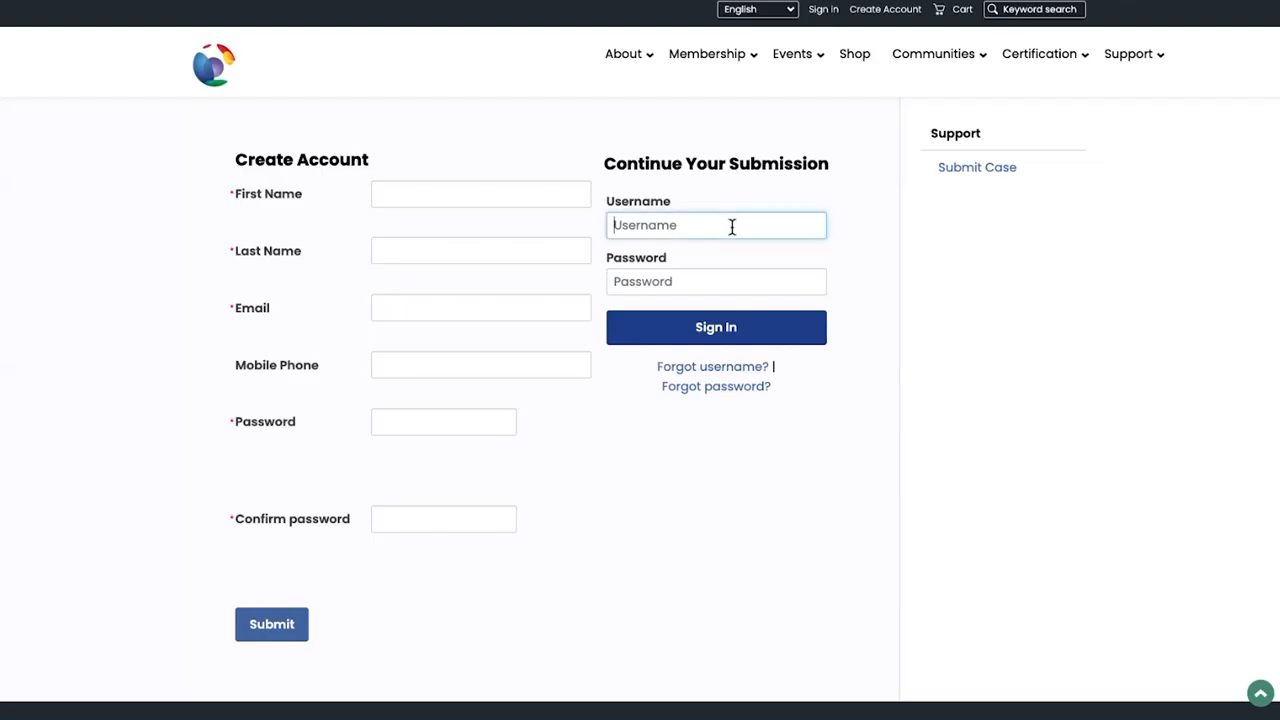
type("alexm")
key("Tab")
type("•••••••••••••")
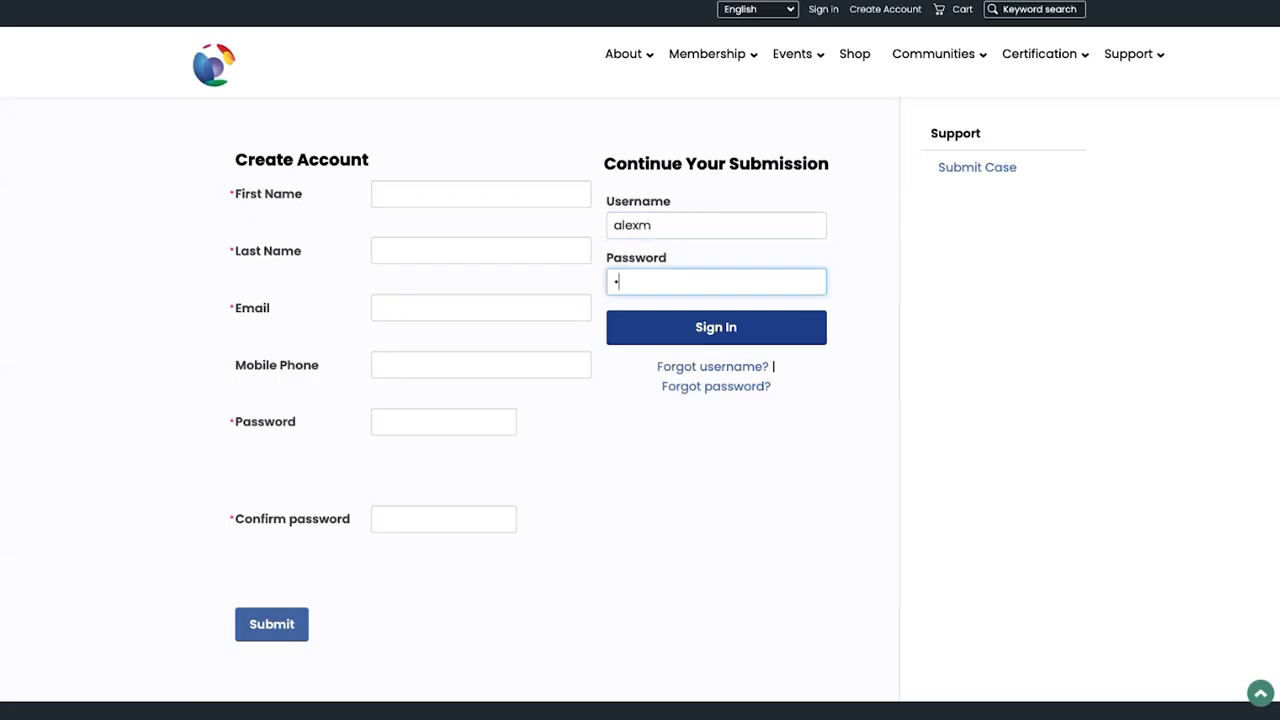
key("Return")
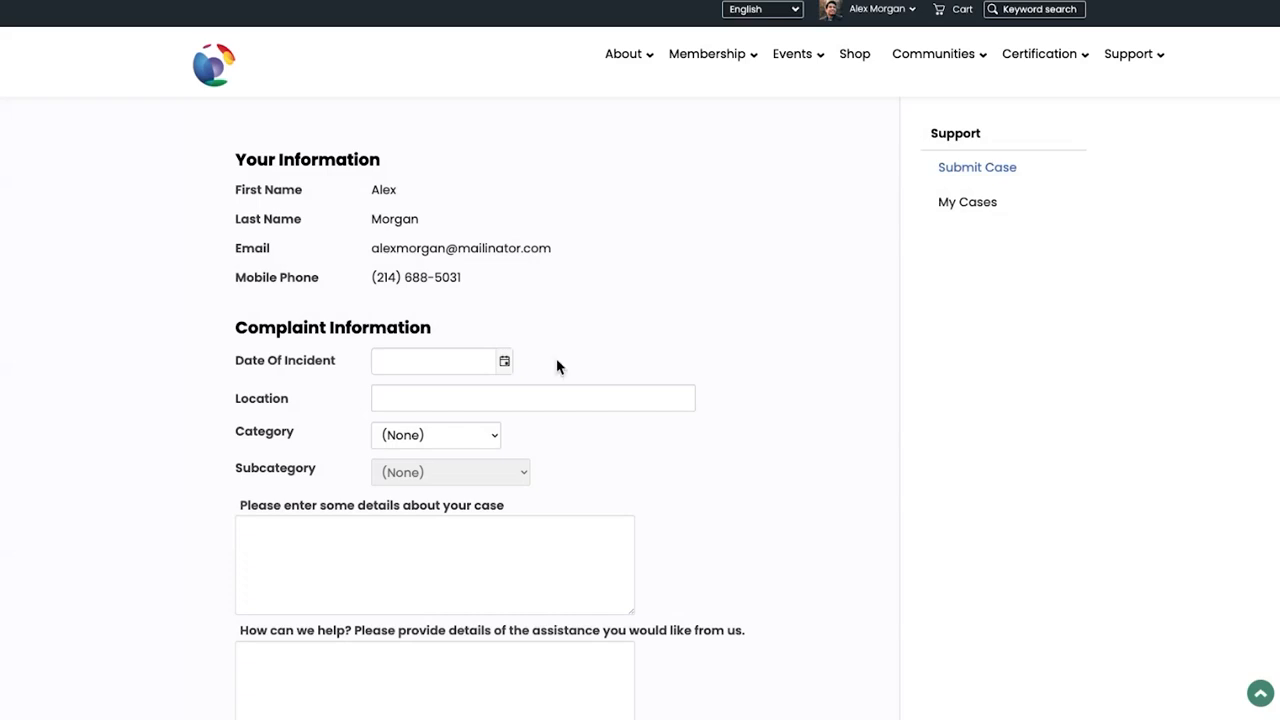
- Fill in the complaint with incident date 8/26/2025, location My Home, category Legal and subcategory Harassment
left_click(463, 363)
left_click(478, 401)
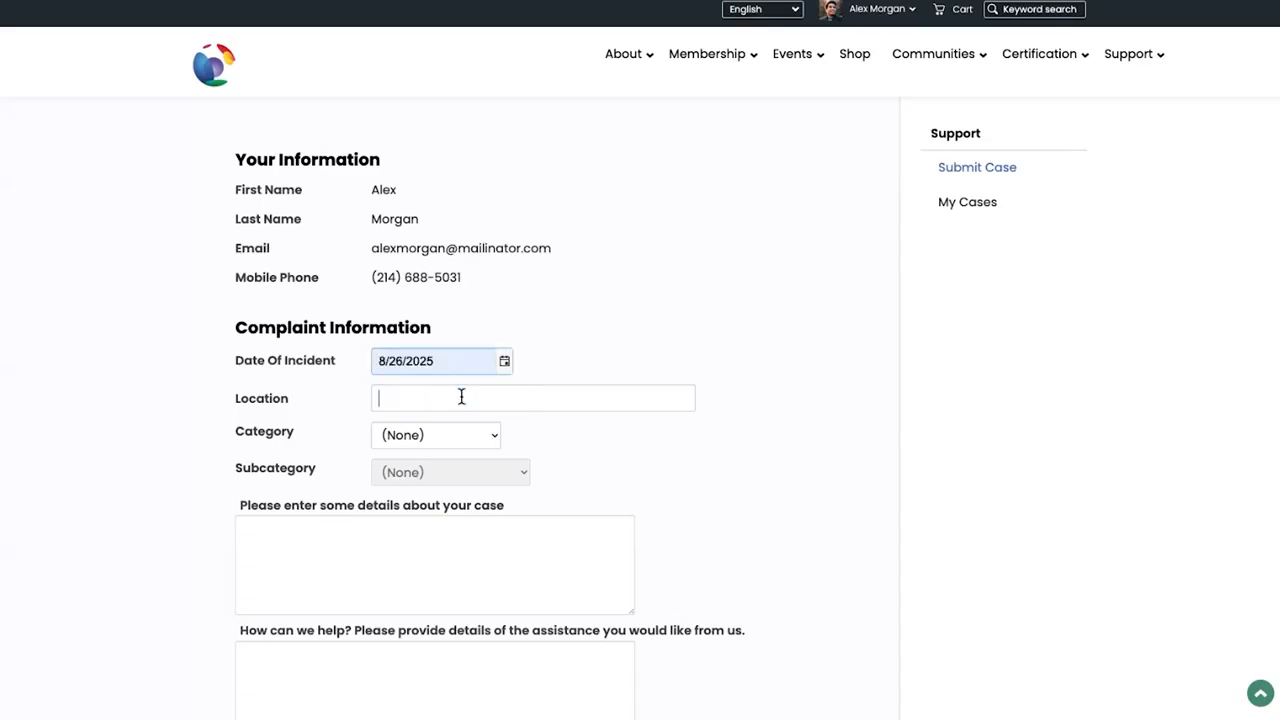
left_click(460, 397)
left_click(474, 433)
left_click(469, 438)
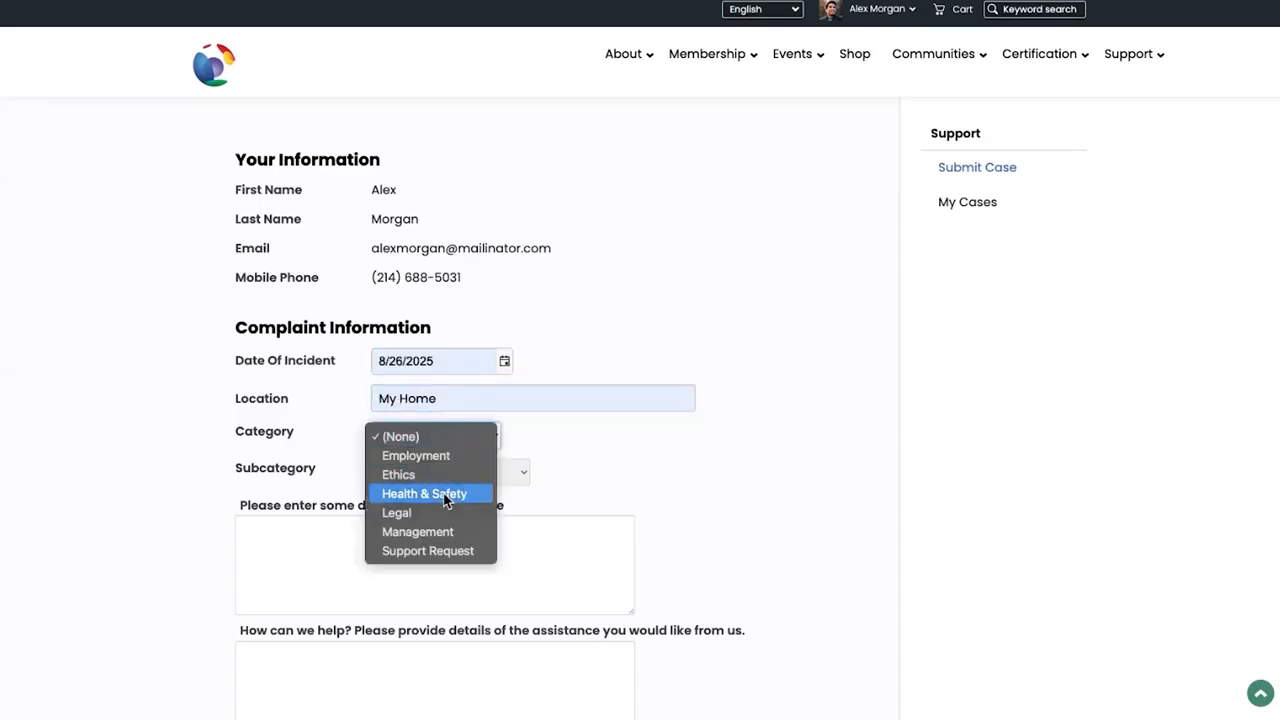
left_click(448, 513)
left_click(431, 479)
left_click(437, 511)
- Enter "Details About work" as the case details and "None" as the assistance requested
scroll(189, 479, "down", 3)
left_click(284, 252)
type("Details Ac")
key("BackSpace")
type("bout work")
key("Tab")
type("None")
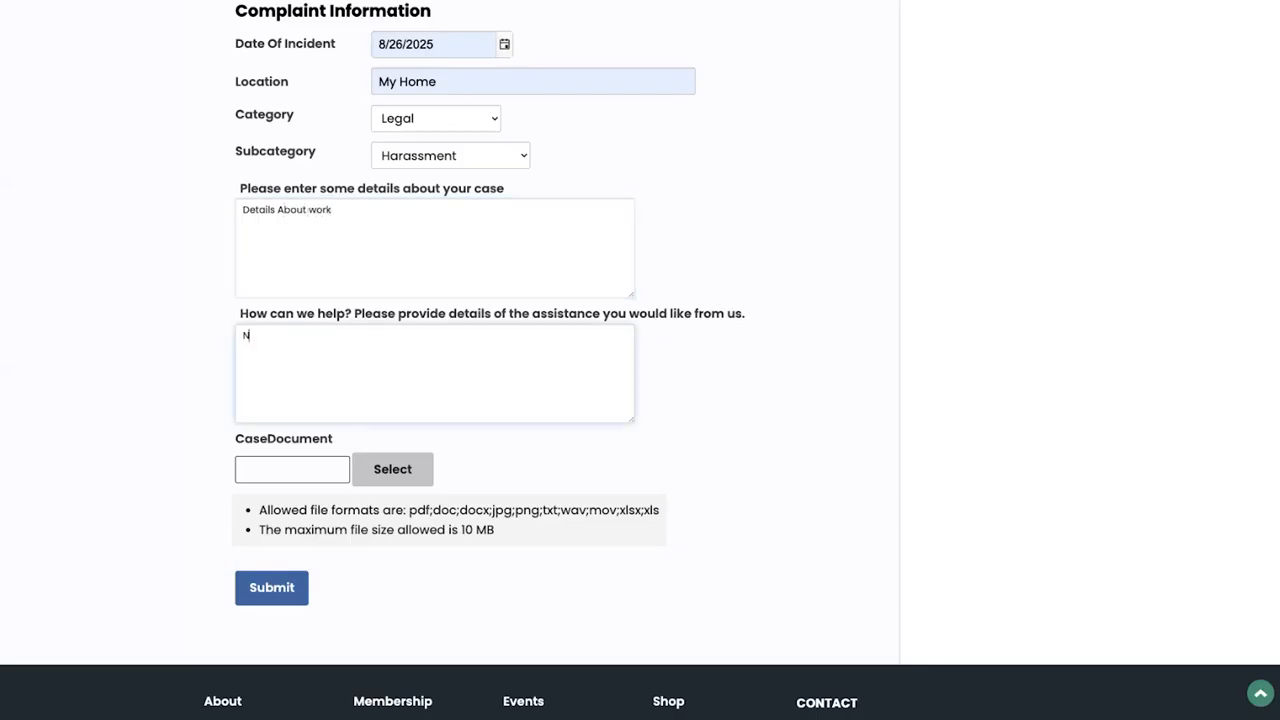
- Attach Sample Document.pdf as the case document and submit the complaint
left_click(392, 474)
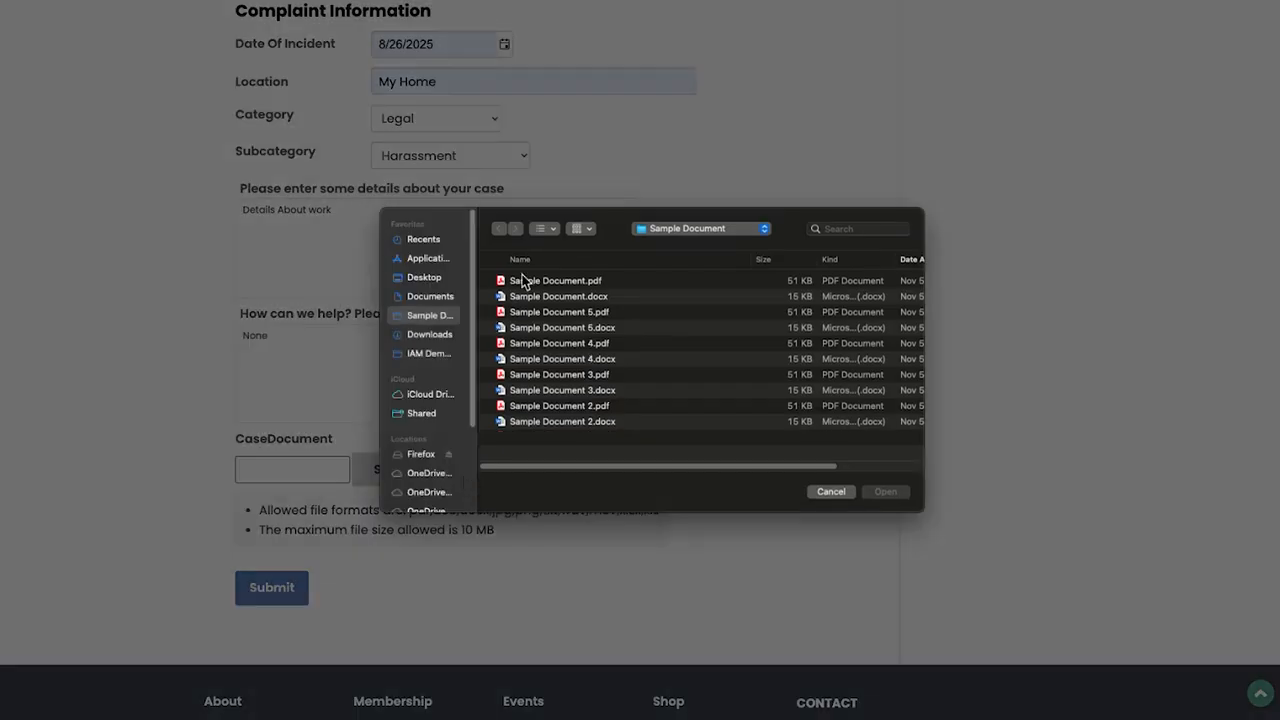
double_click(525, 277)
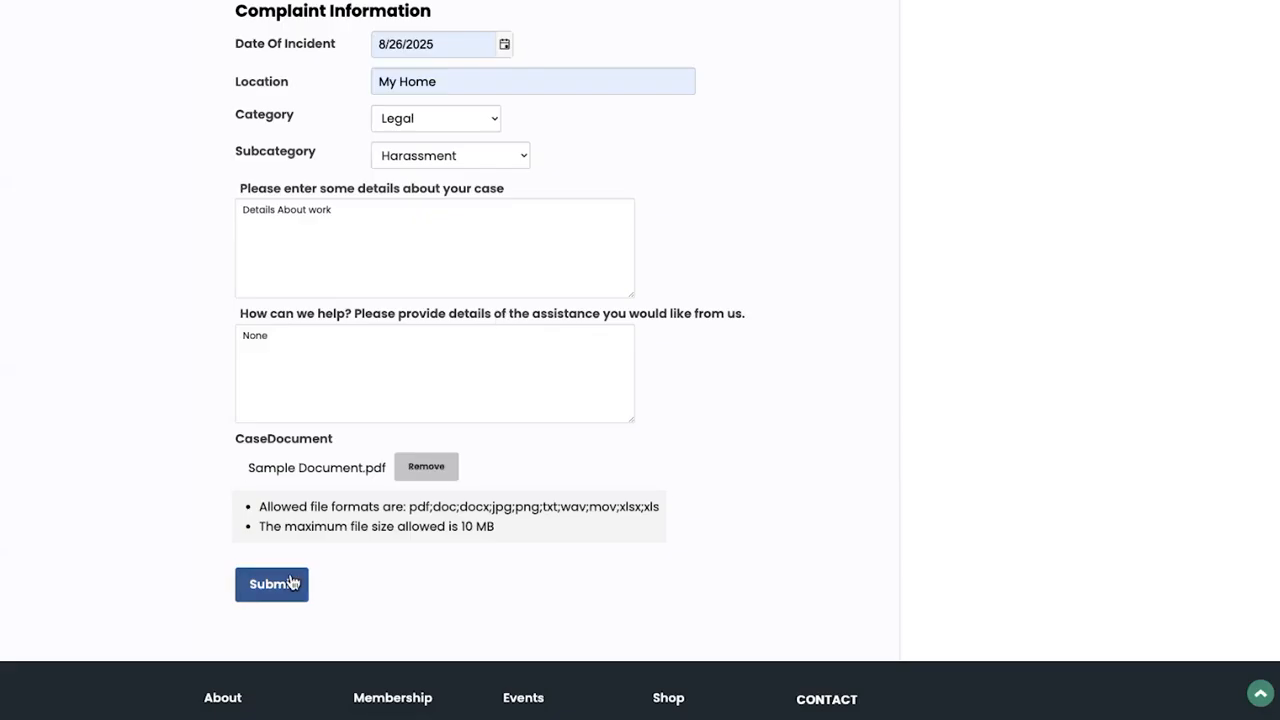
left_click(288, 585)
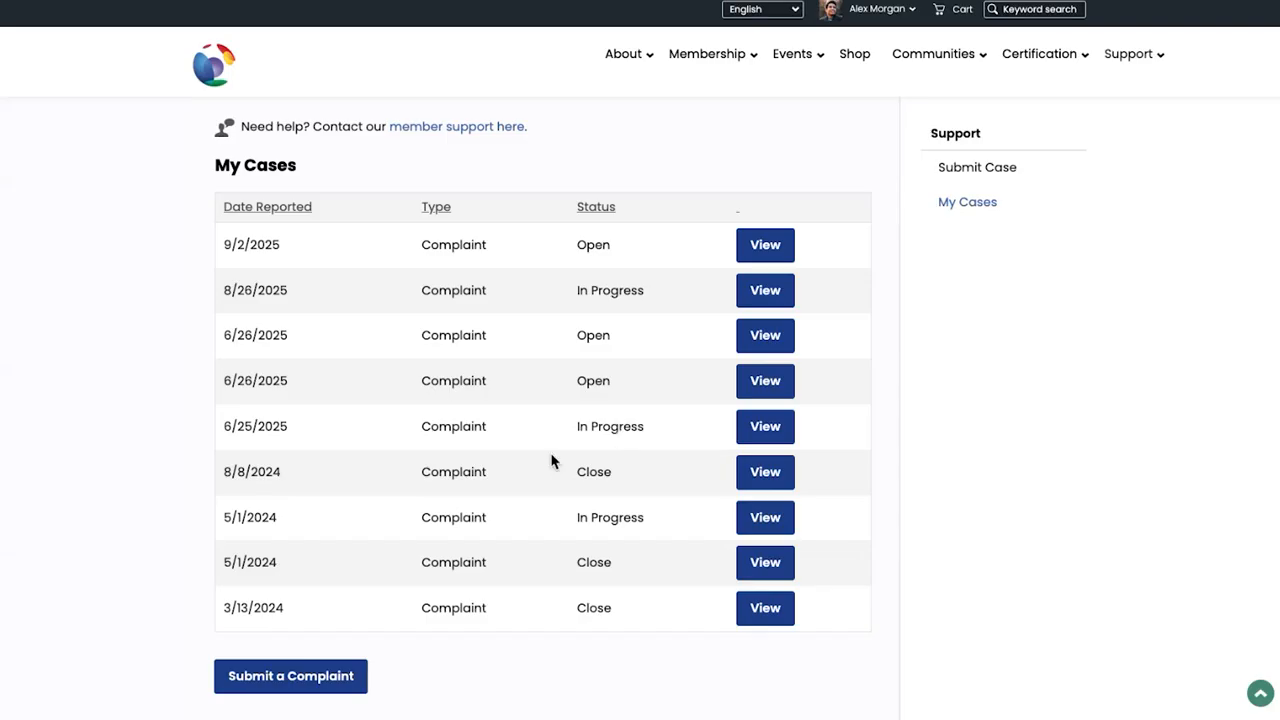
- View the case details and attached document of the complaint reported 8/8/2024, and return to the case list
left_click(746, 473)
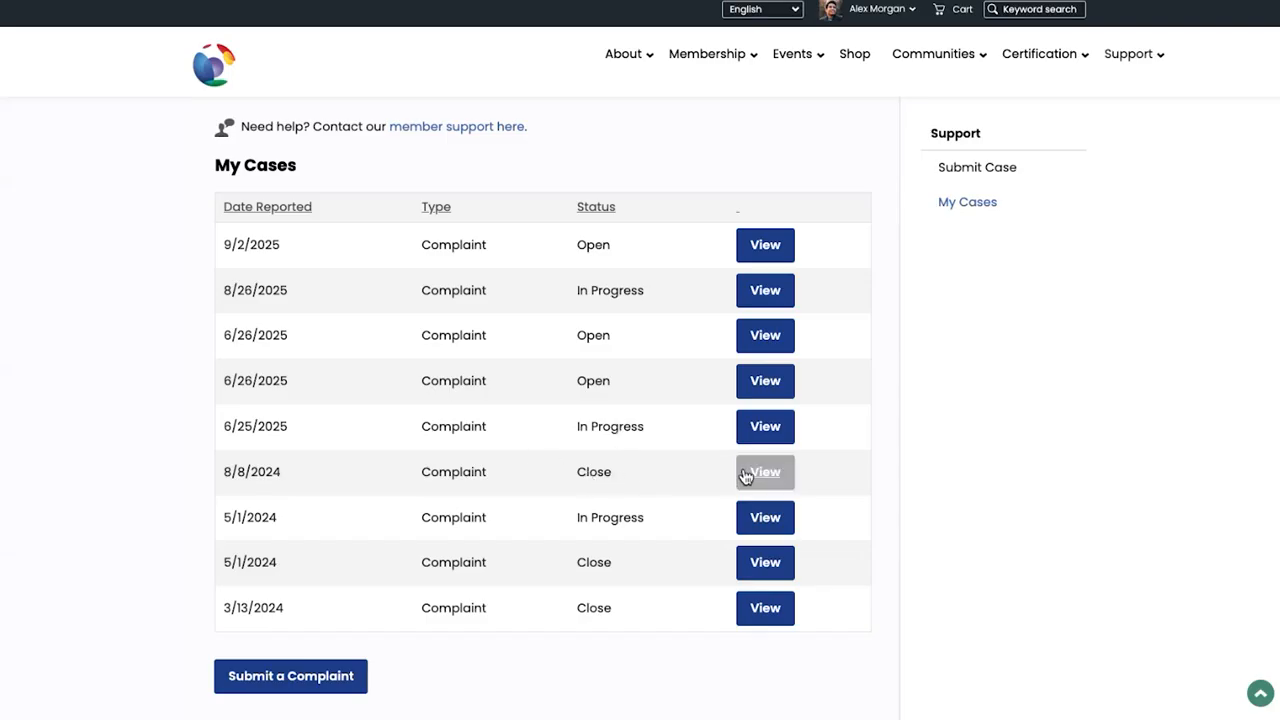
left_click(747, 480)
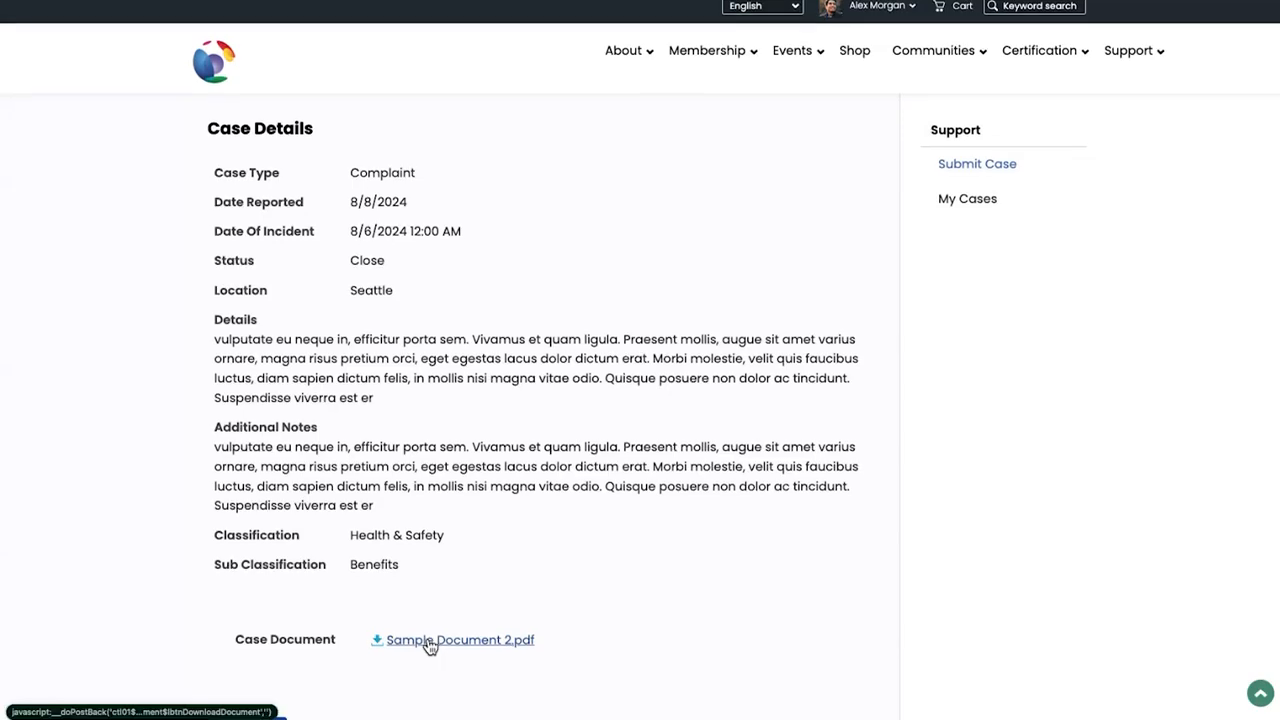
scroll(429, 645, "down", 1)
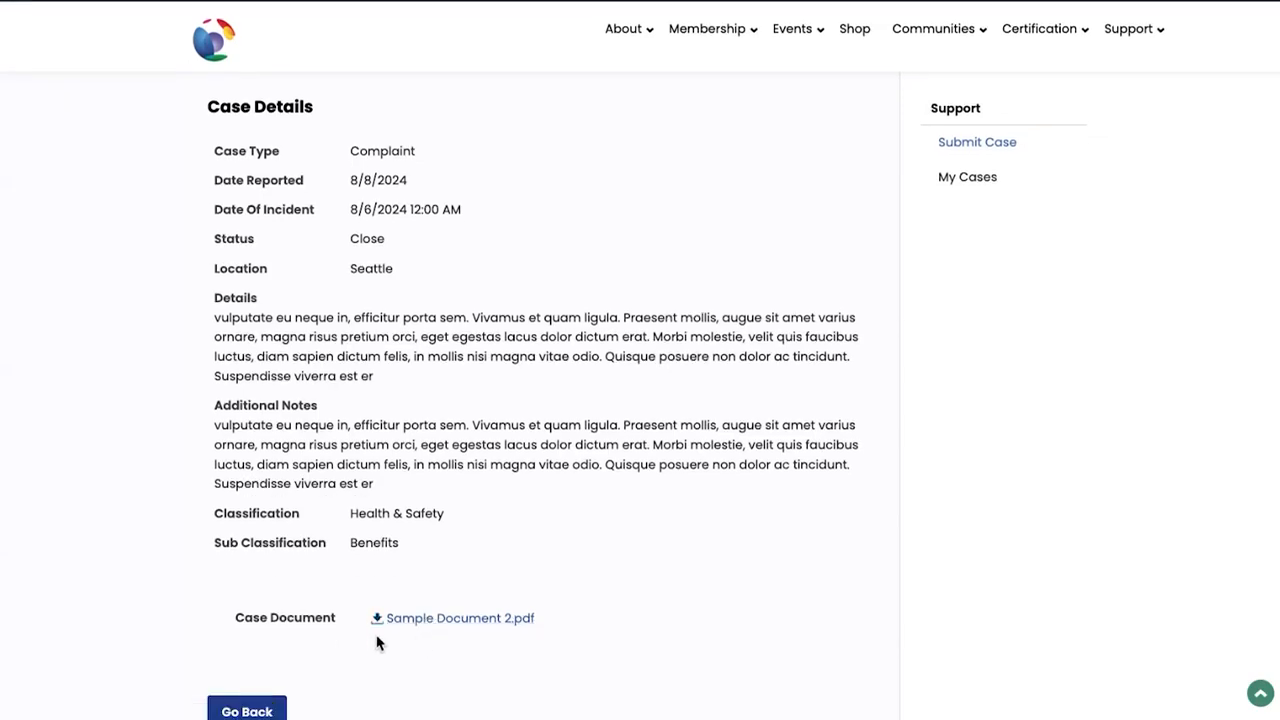
scroll(376, 642, "down", 1)
left_click(271, 704)
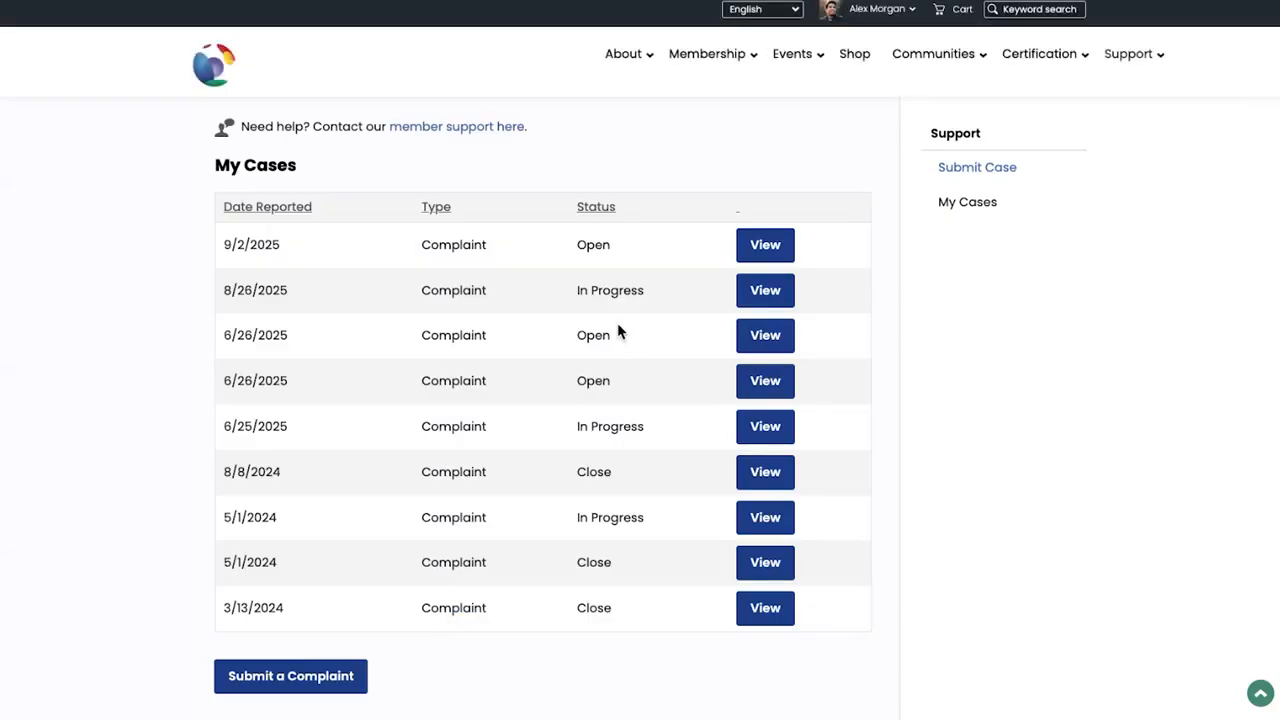
- Switch to the iMIS staff site and open the Case Management dashboard
key("super+s")
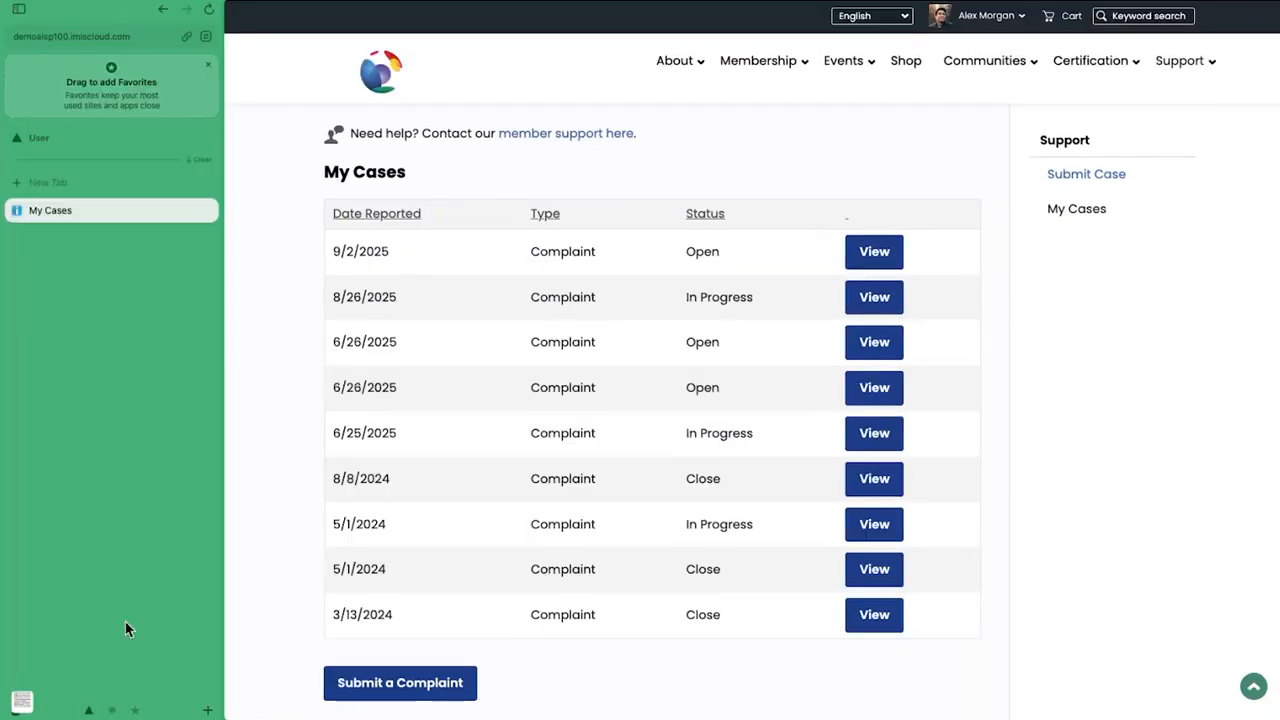
left_click(113, 712)
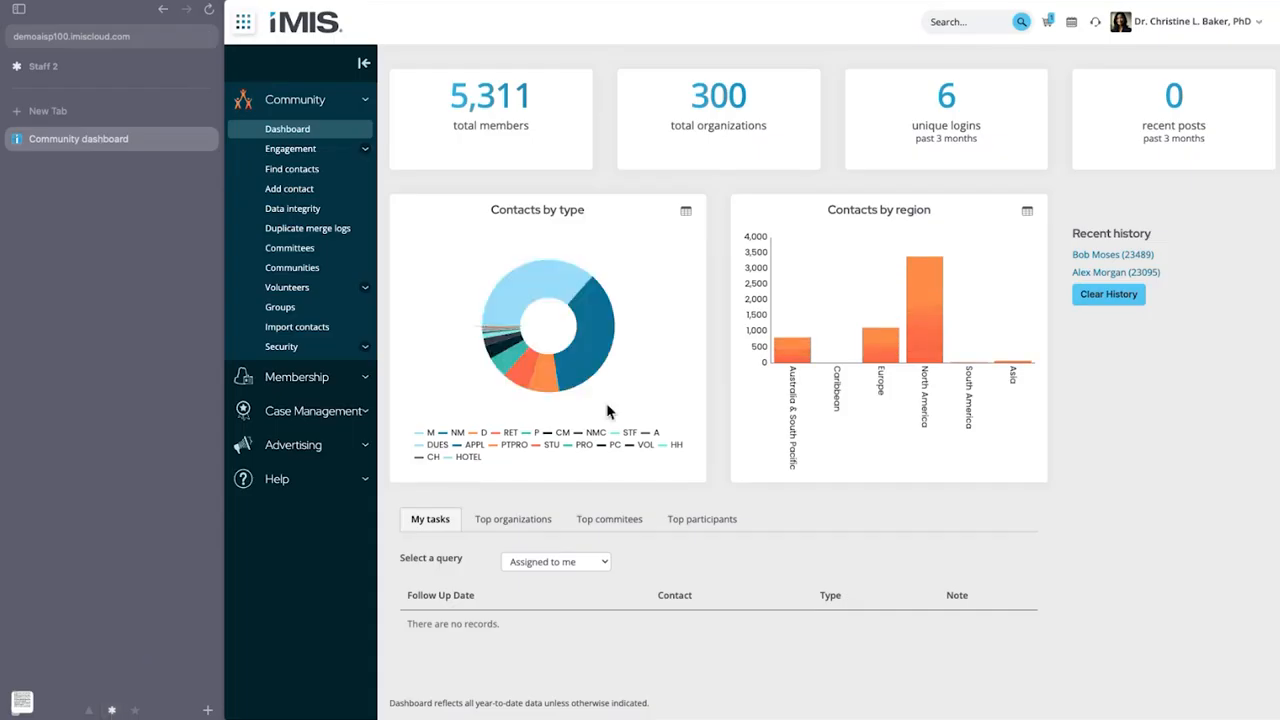
key("super+s")
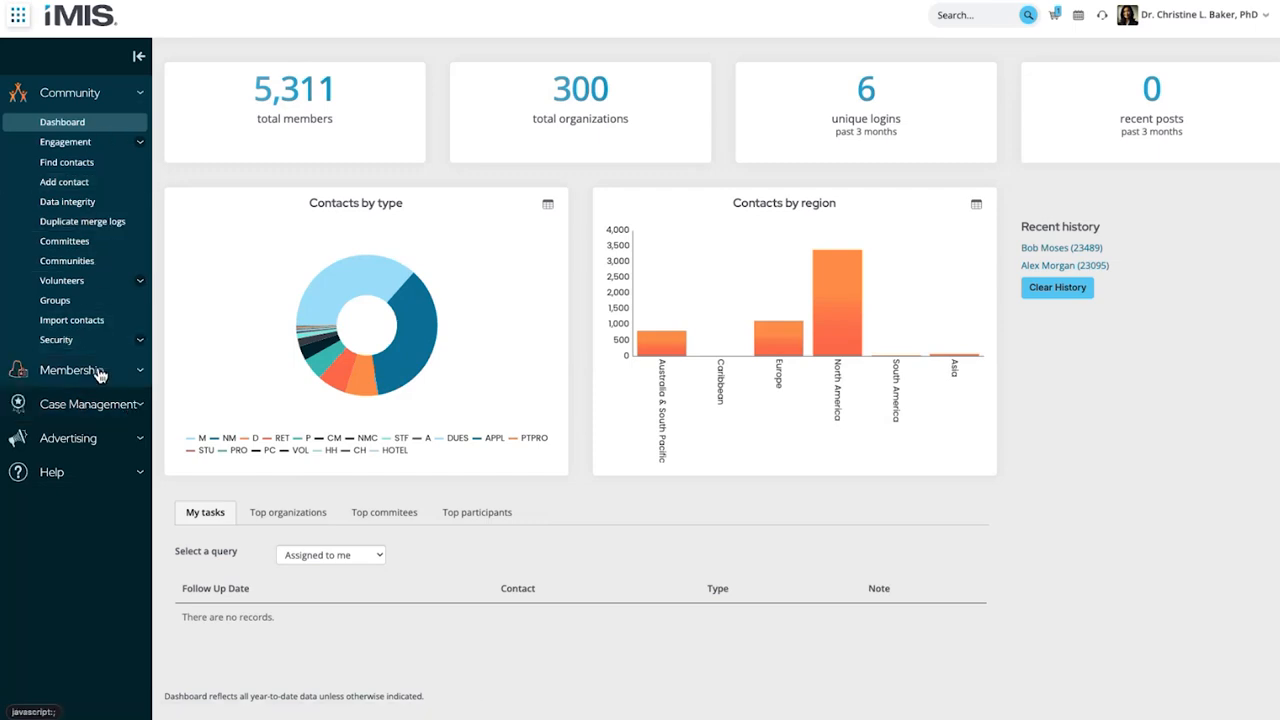
left_click(115, 406)
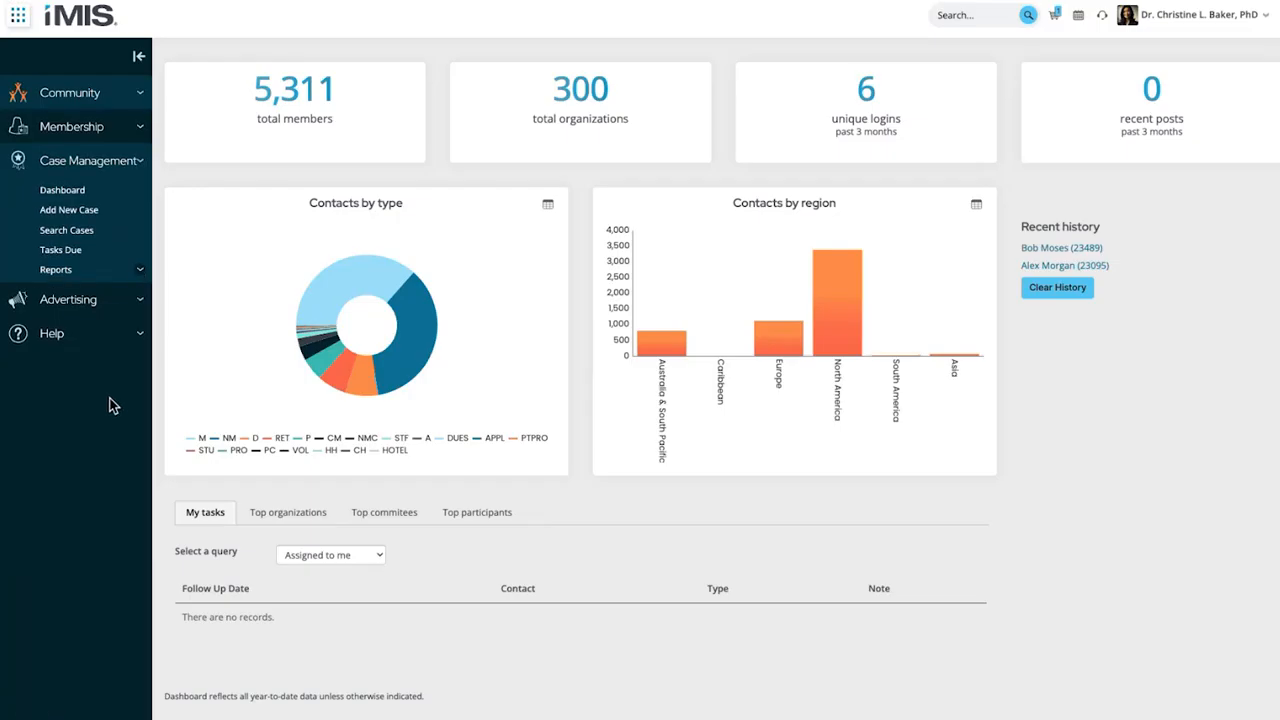
left_click(90, 195)
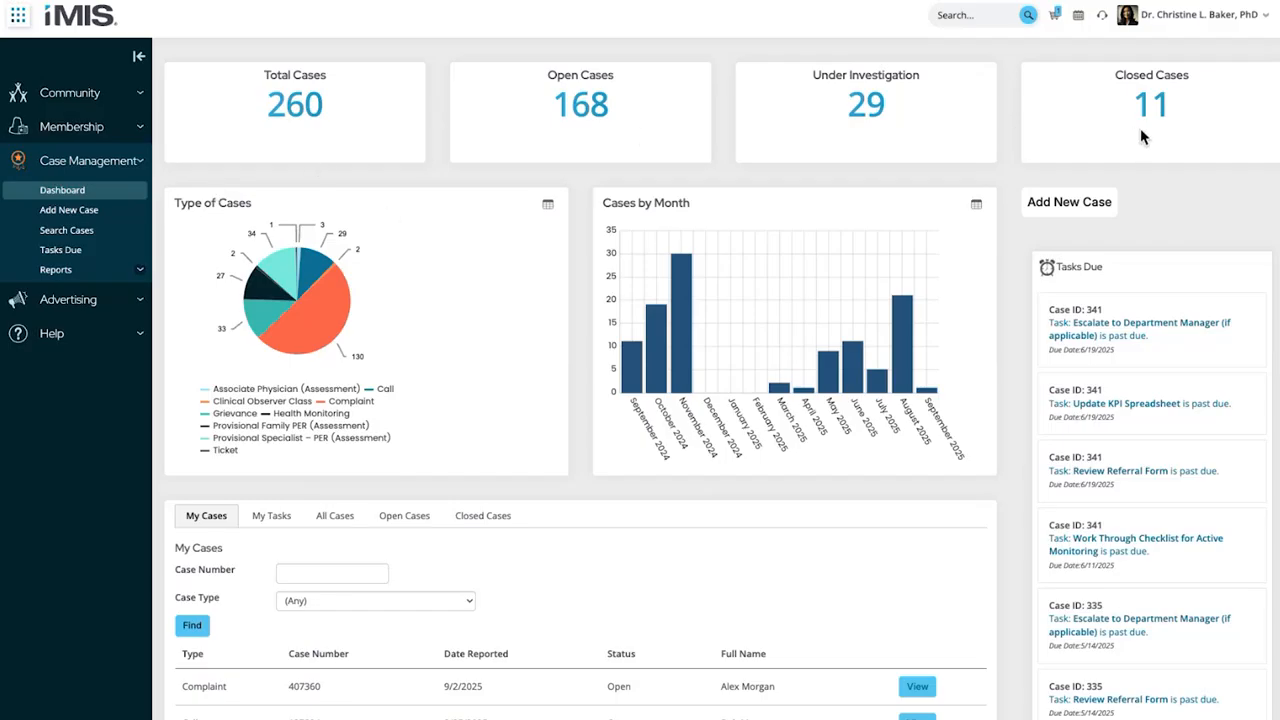
- Review the dashboard's case charts and the My Cases, My Tasks and All Cases lists, ending on My Cases
mouse_move(370, 343)
mouse_move(738, 257)
scroll(1146, 376, "down", 2)
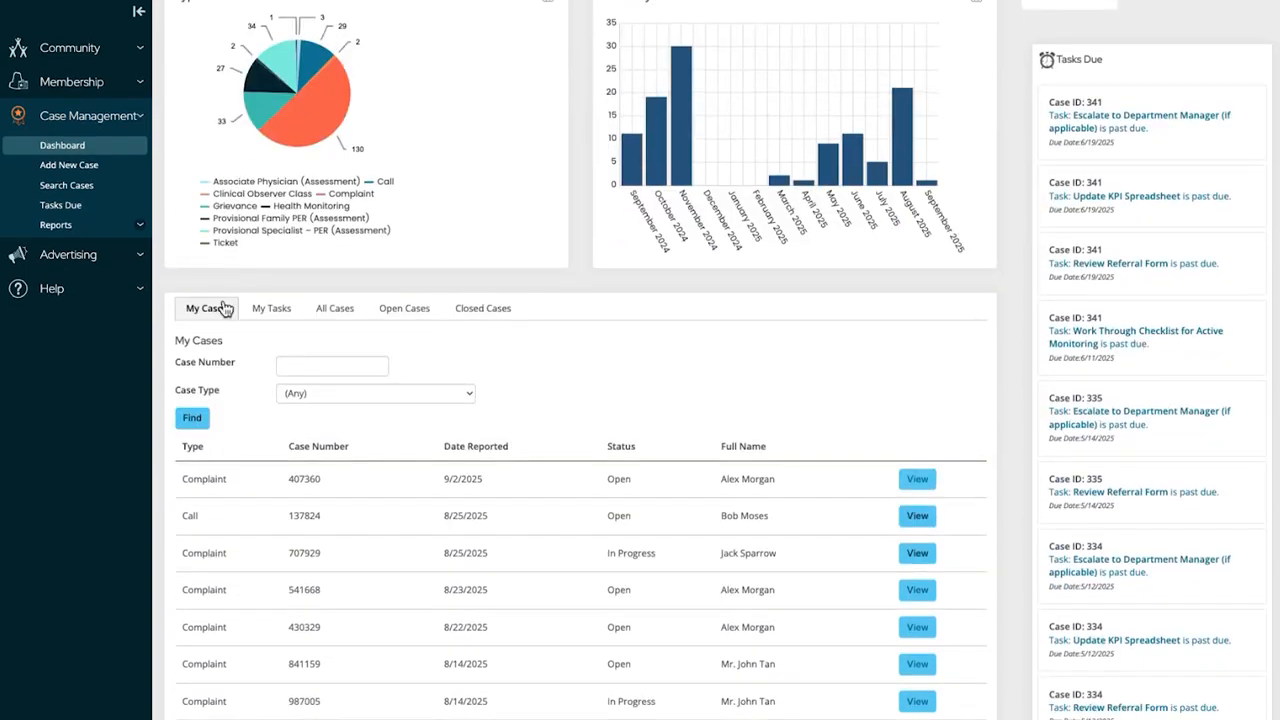
scroll(571, 443, "down", 2)
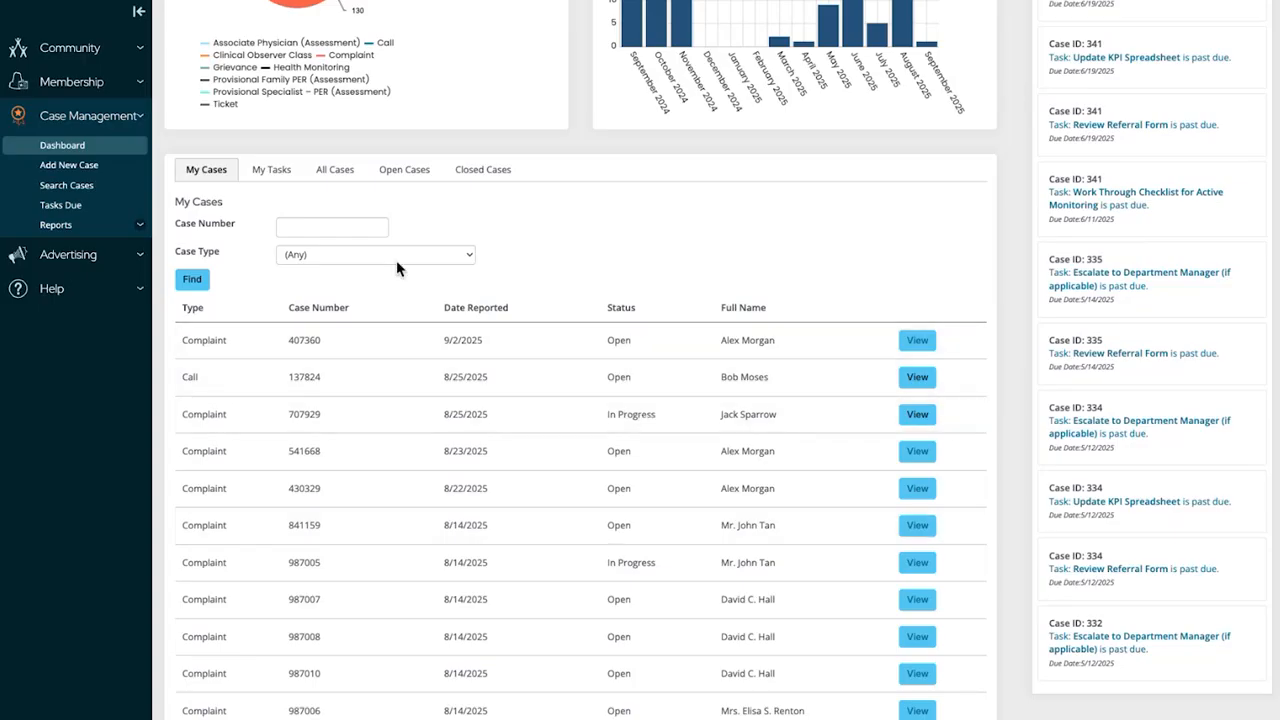
left_click(272, 172)
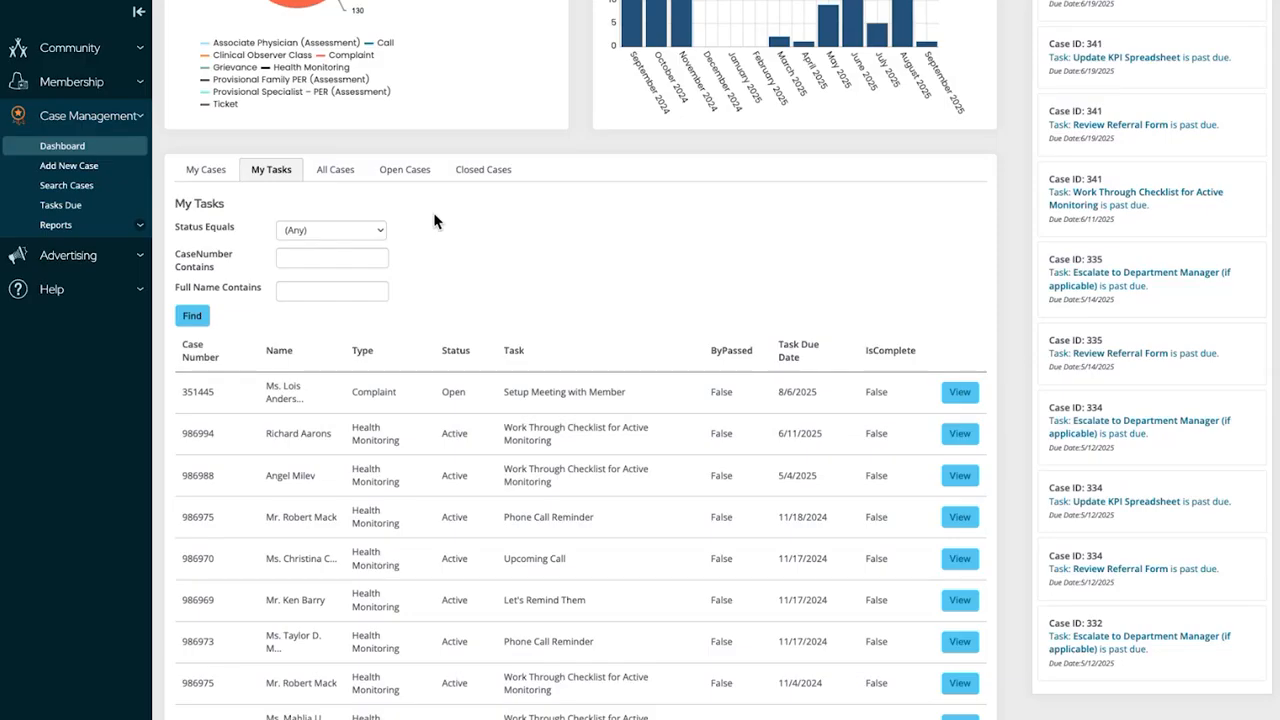
left_click(347, 170)
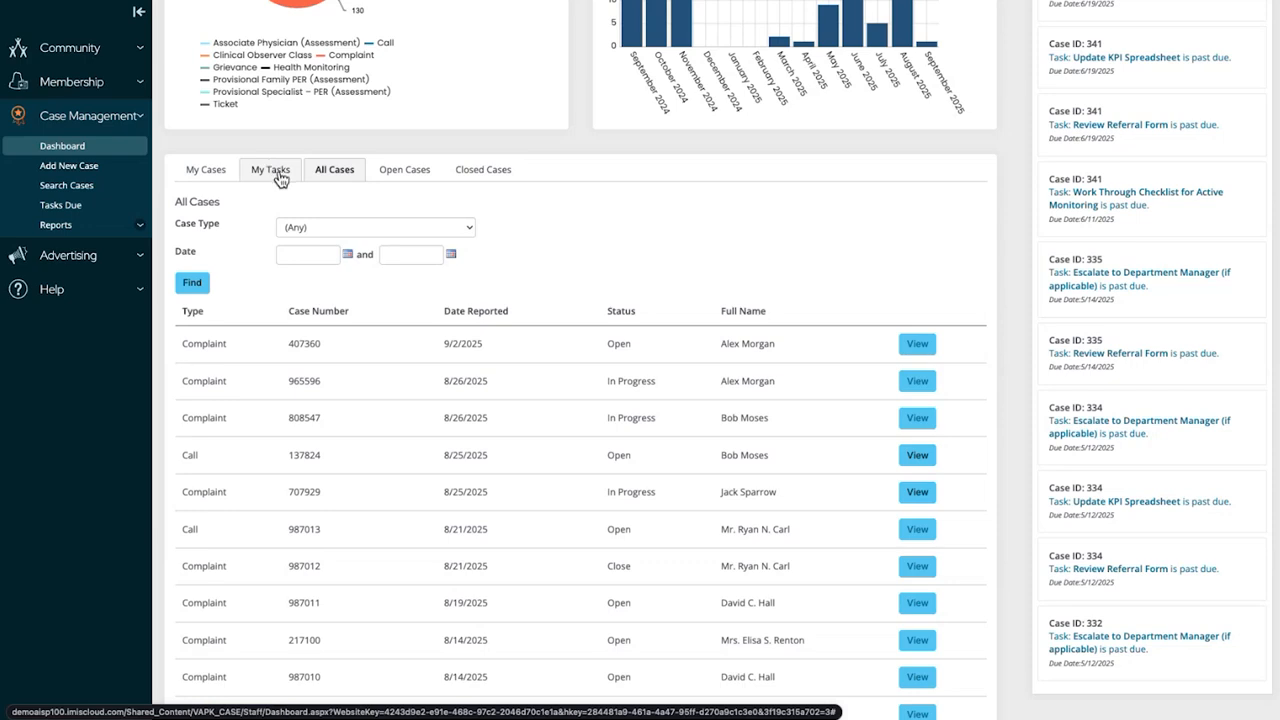
left_click(226, 169)
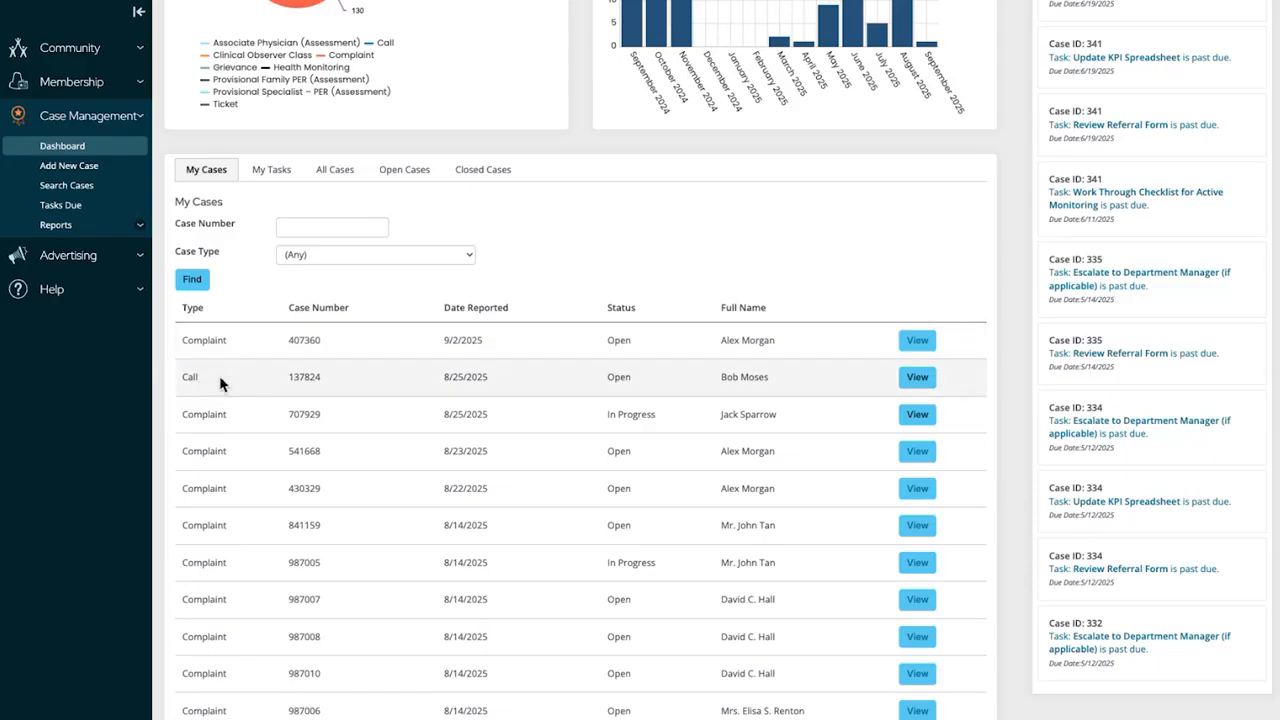
- Open the Call case reported 8/25/2025 from My Cases and view its available stage options
left_click(917, 379)
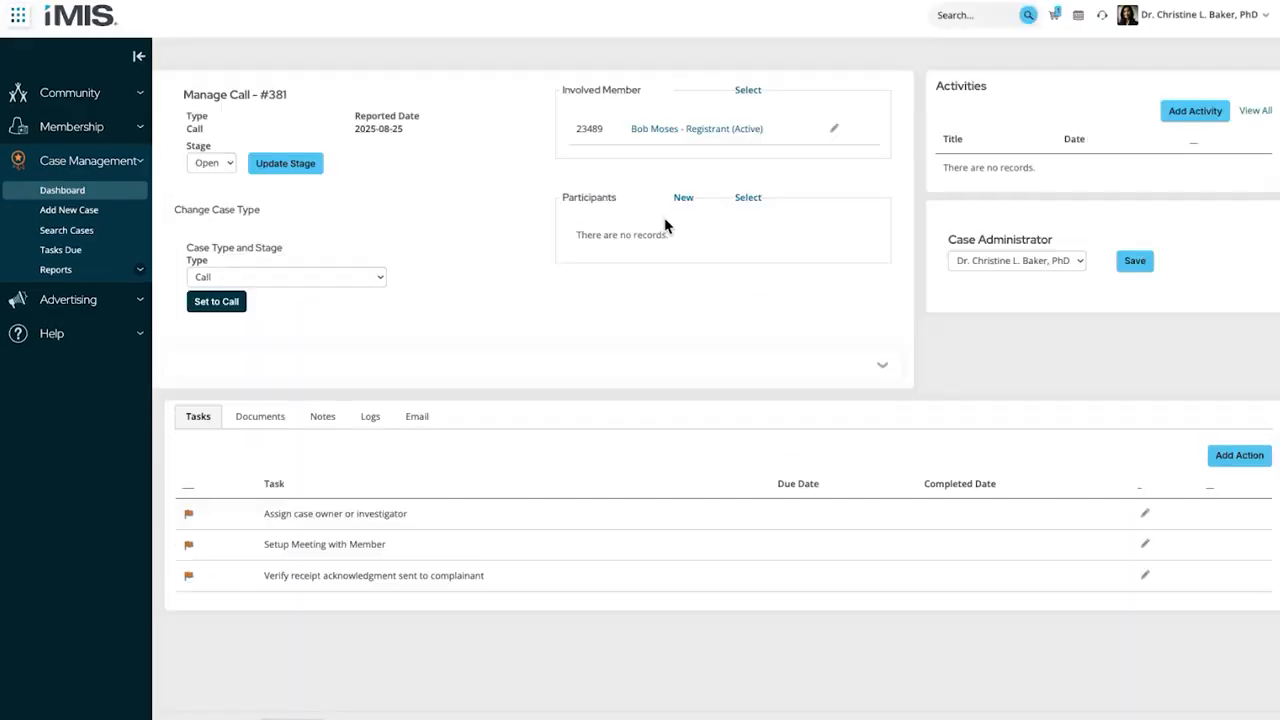
left_click(230, 165)
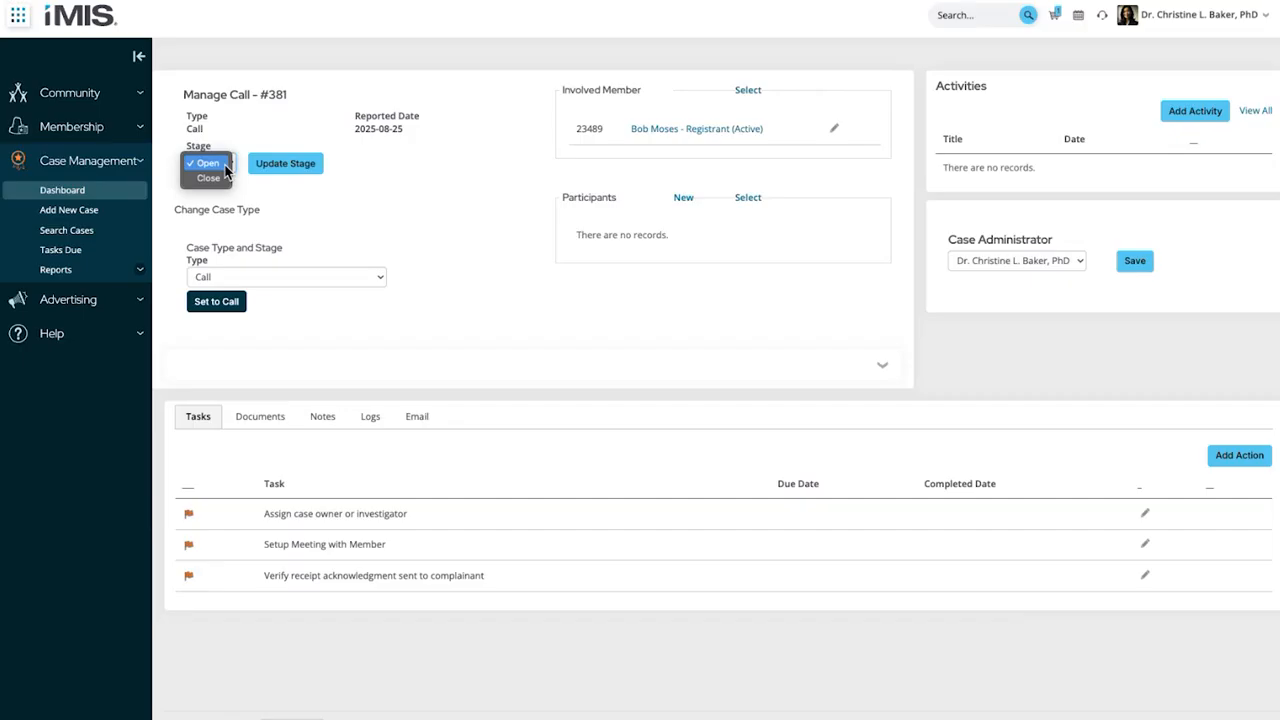
left_click(524, 155)
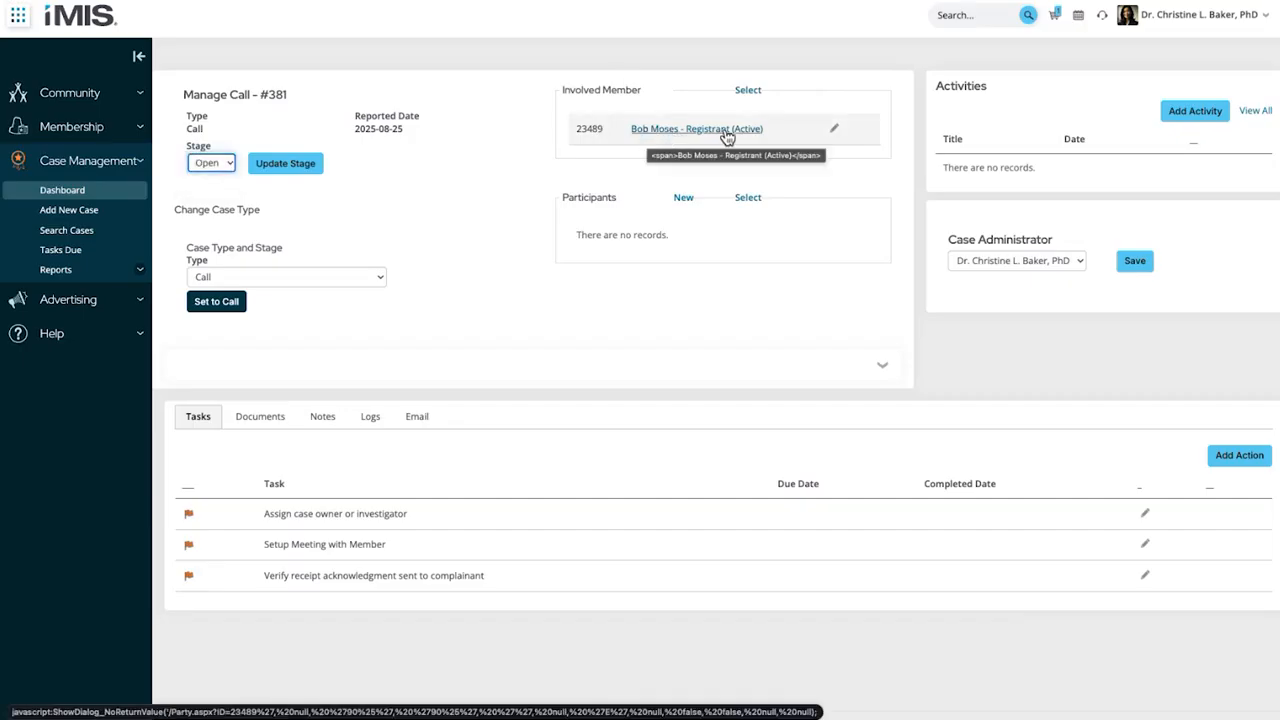
- Examine the involved member's participant edit form and the member selection form's member types and participant types, leaving both without changes
left_click(836, 132)
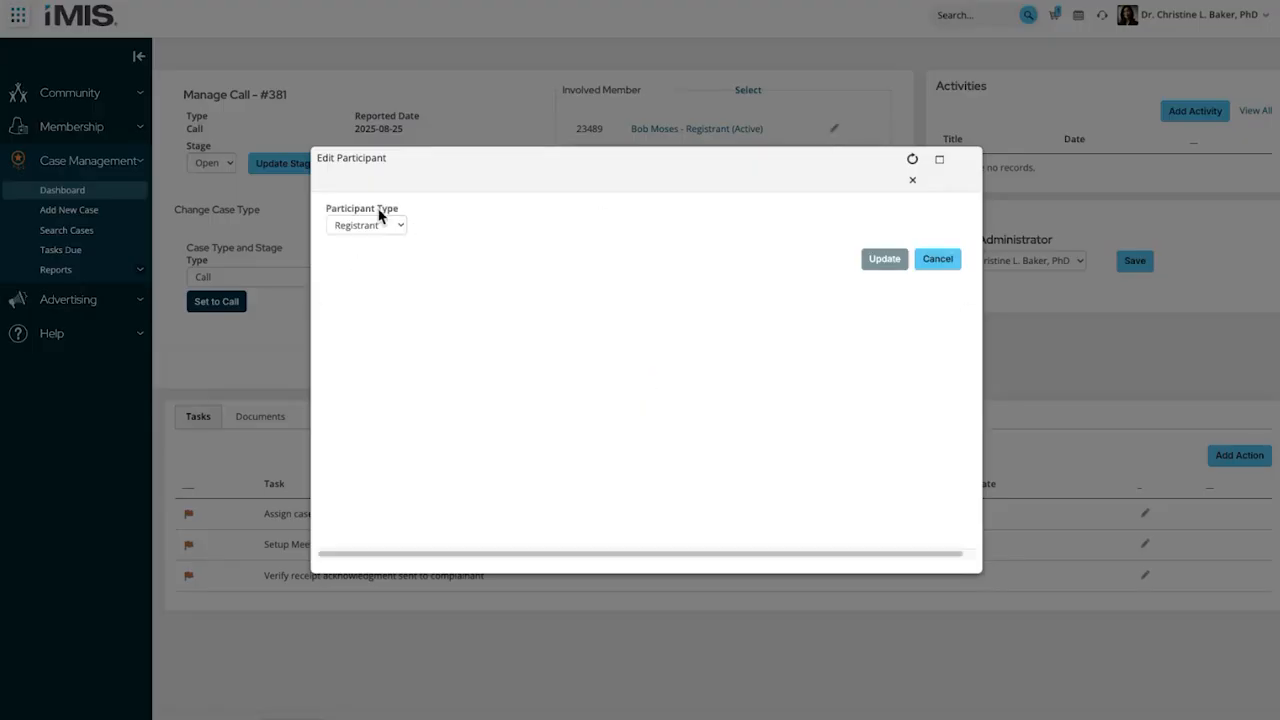
left_click(907, 181)
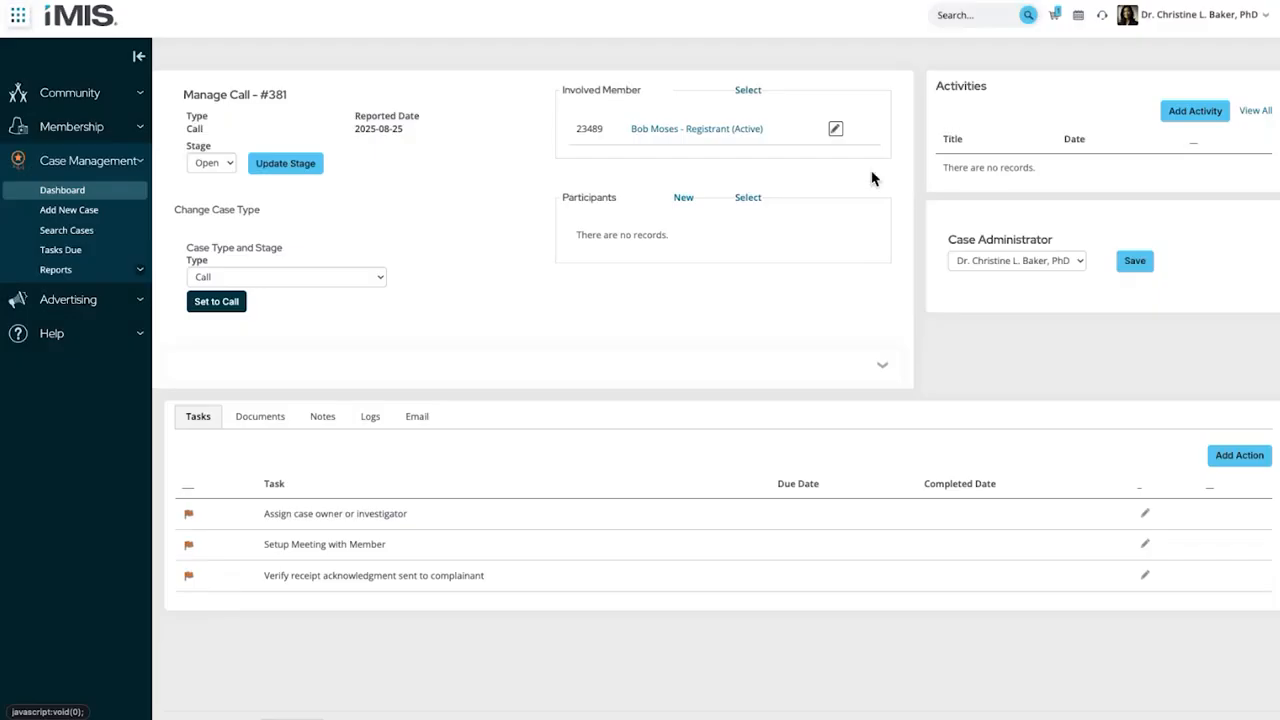
left_click(748, 90)
left_click(476, 381)
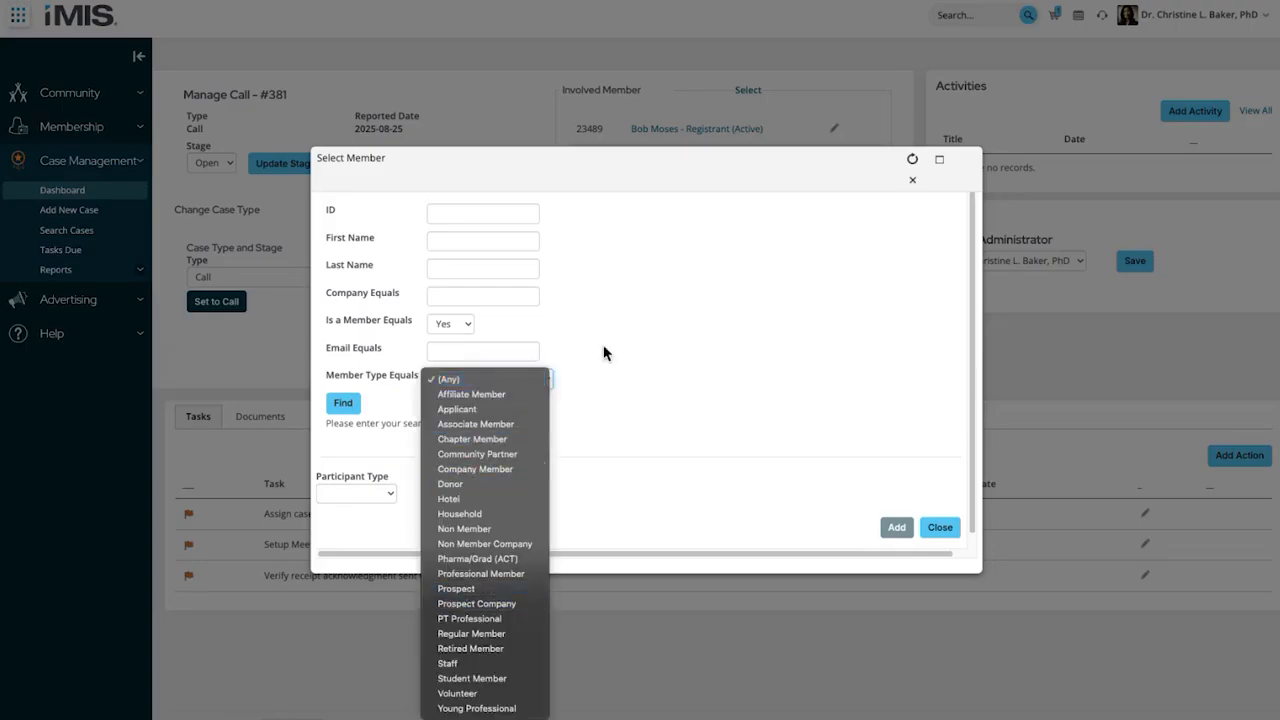
left_click(633, 396)
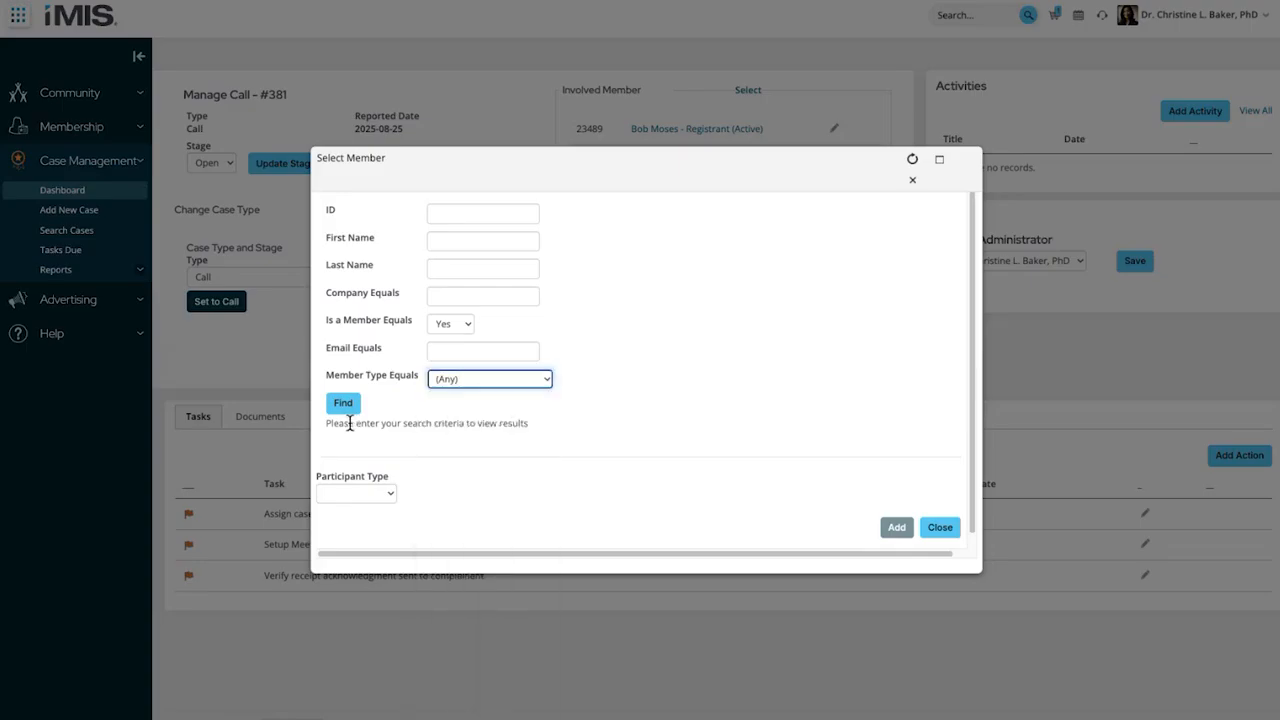
left_click(356, 493)
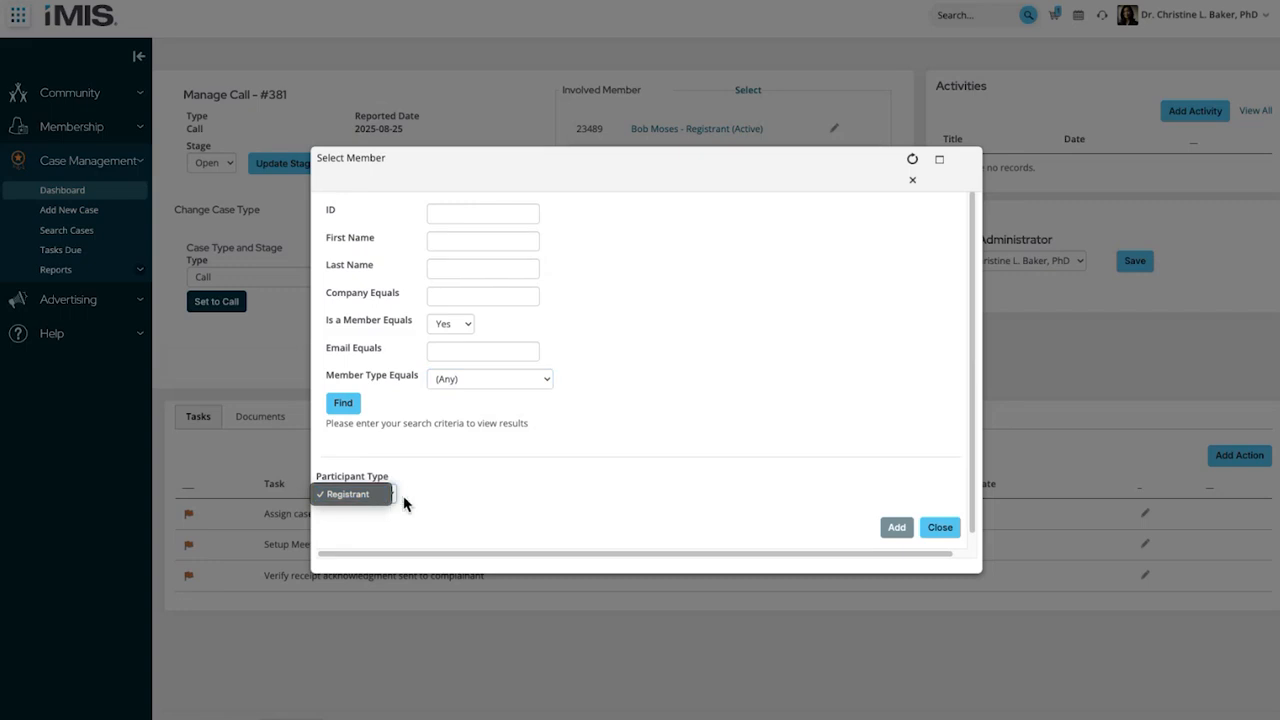
left_click(913, 181)
left_click(911, 180)
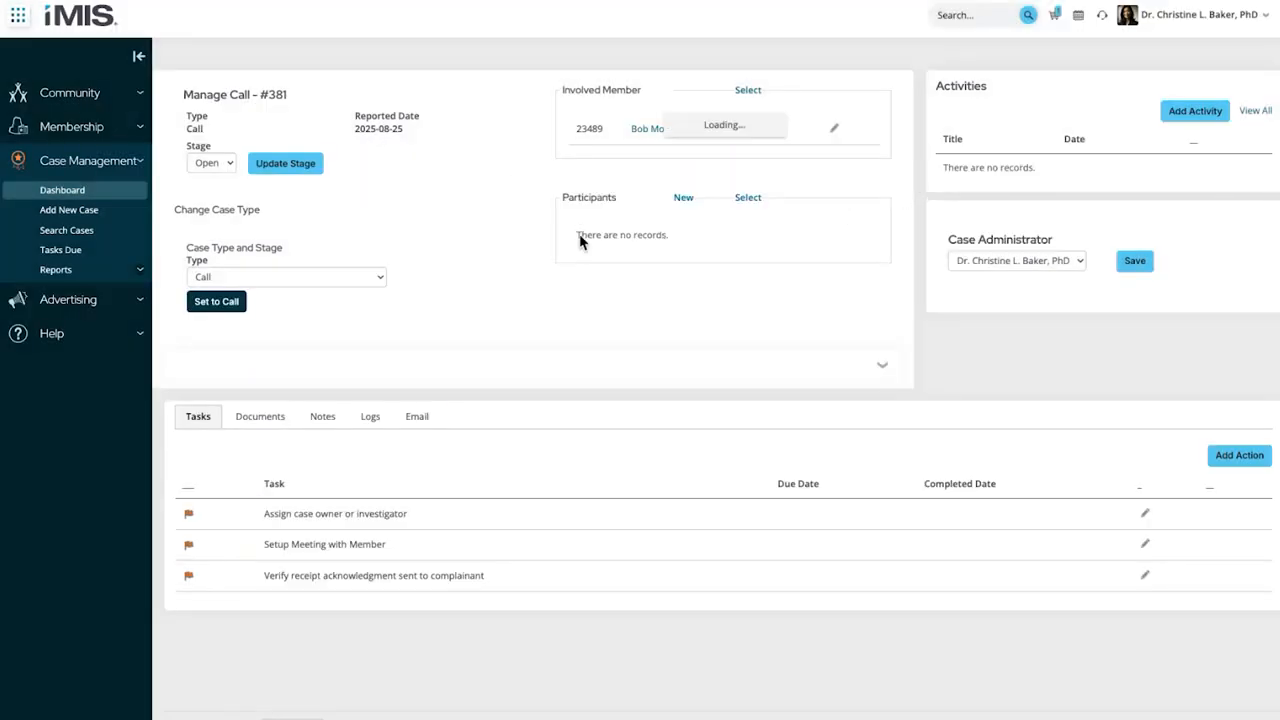
- View the participant types offered when selecting a participant for the call case, and close the form
left_click(745, 199)
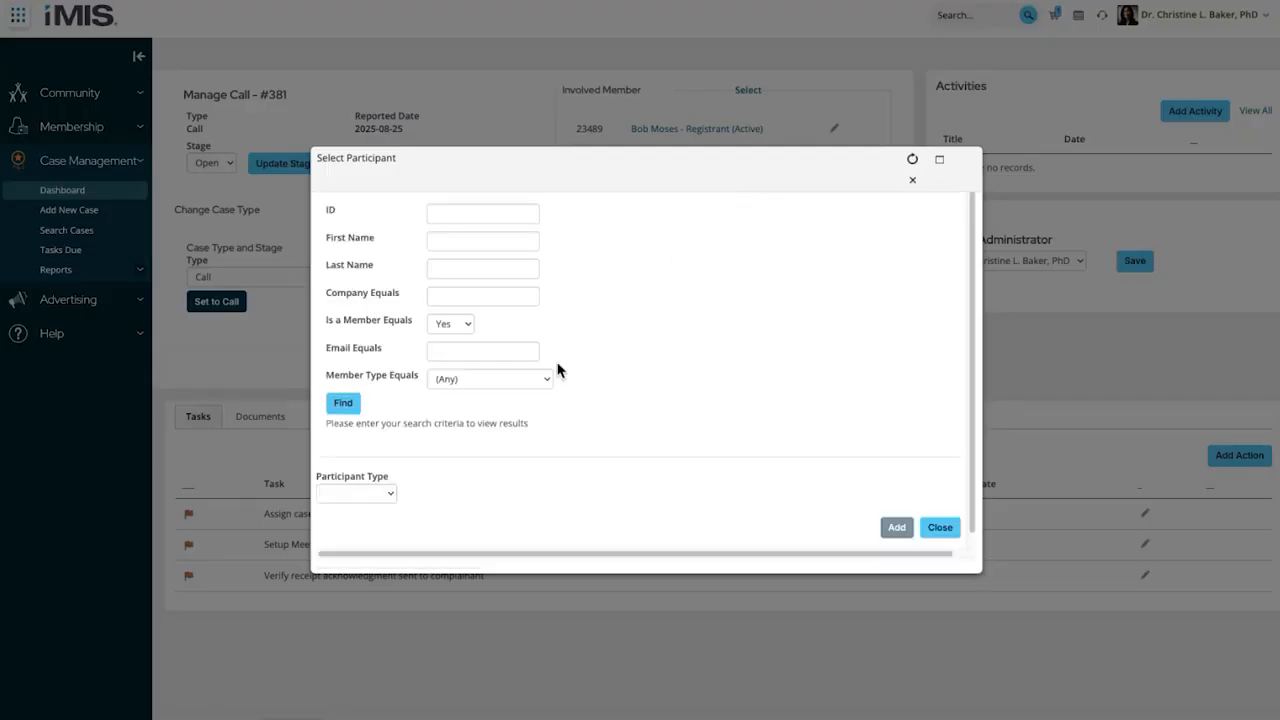
left_click(386, 496)
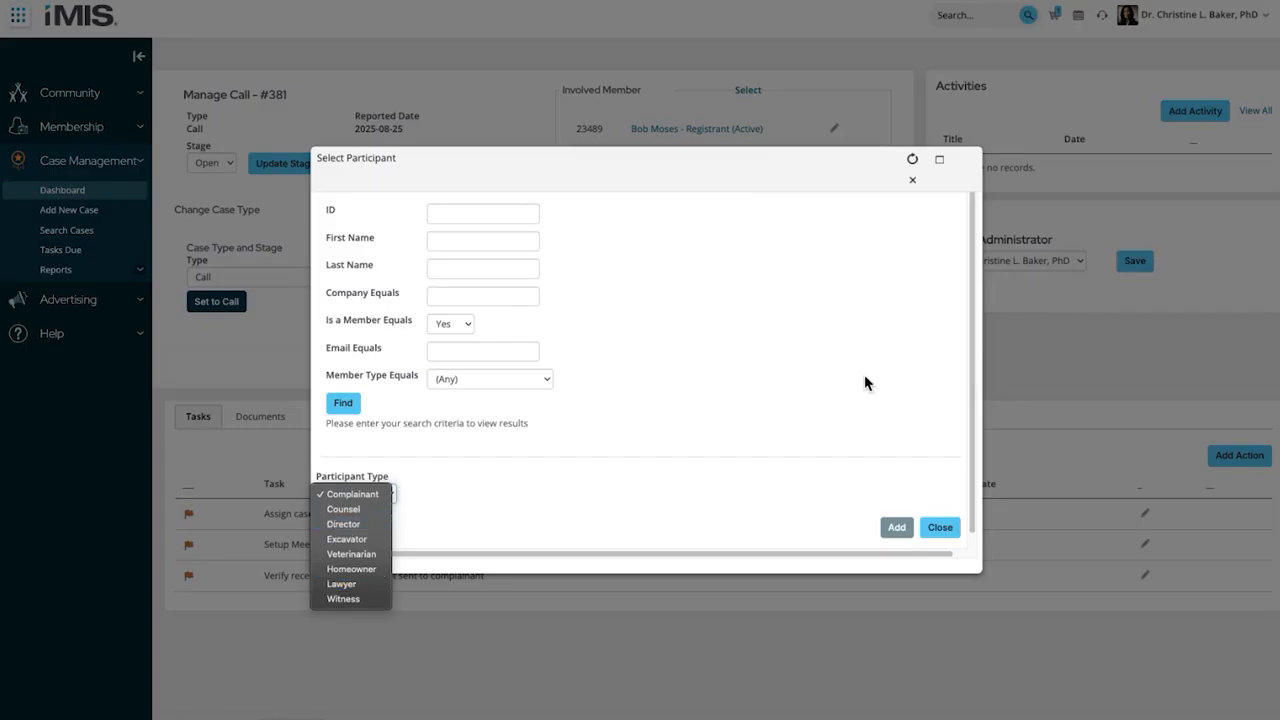
left_click(911, 182)
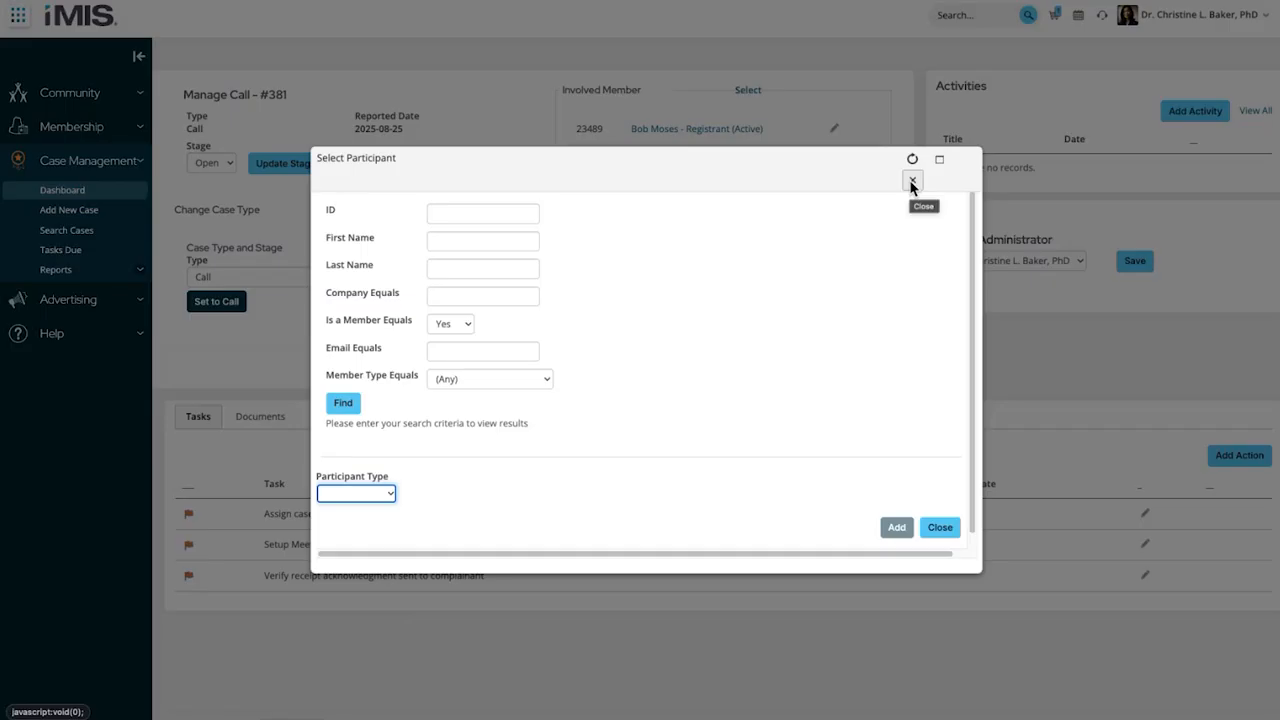
- View the participant types offered when creating a new participant for the call case, without creating one
left_click(911, 182)
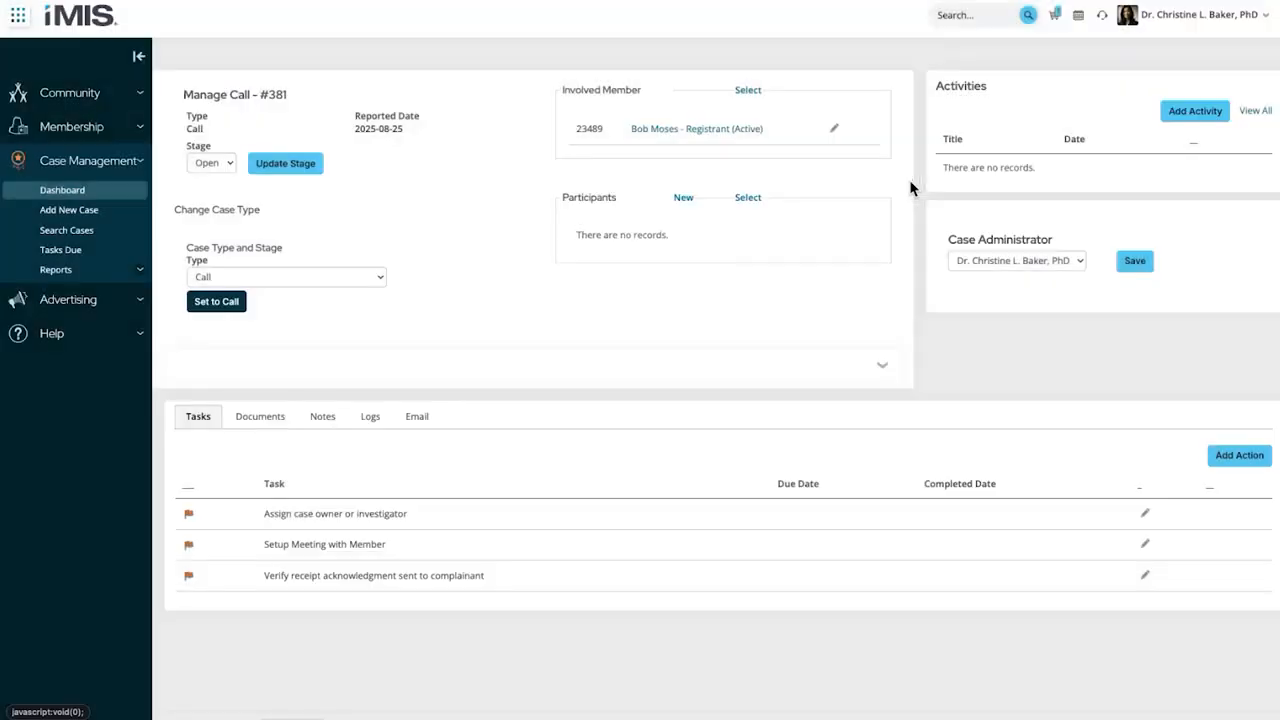
left_click(684, 199)
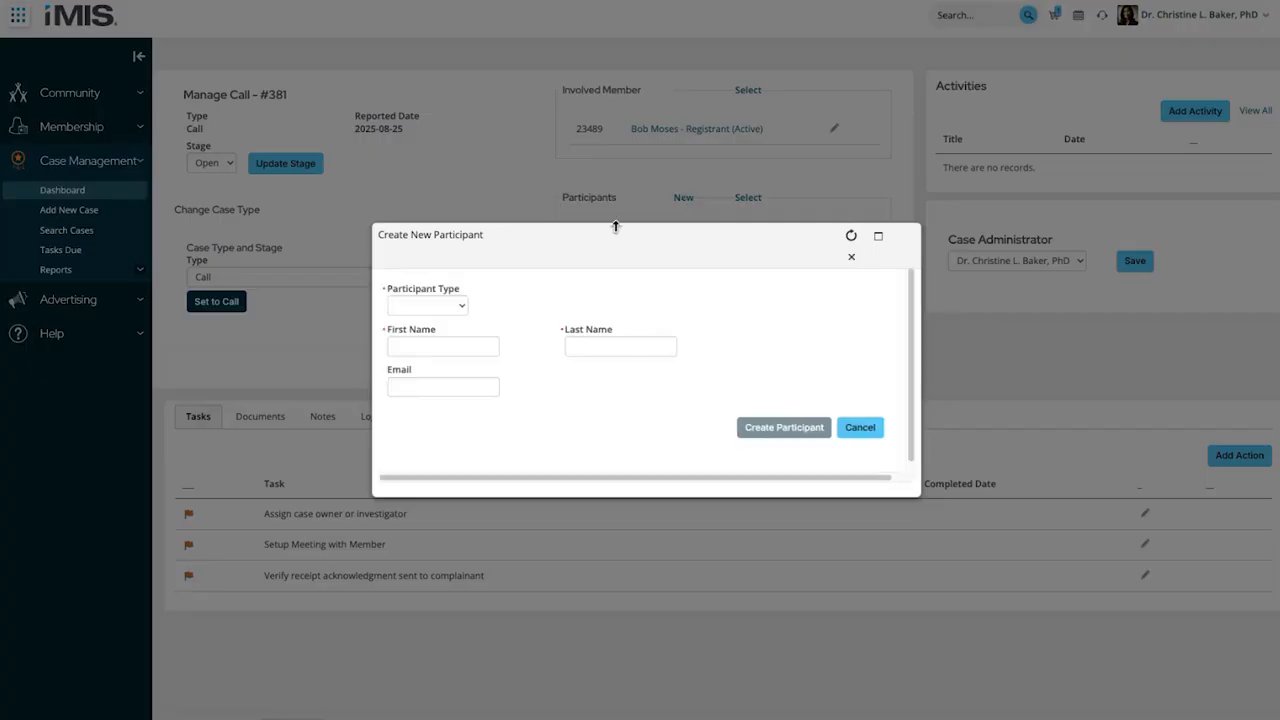
left_click(461, 306)
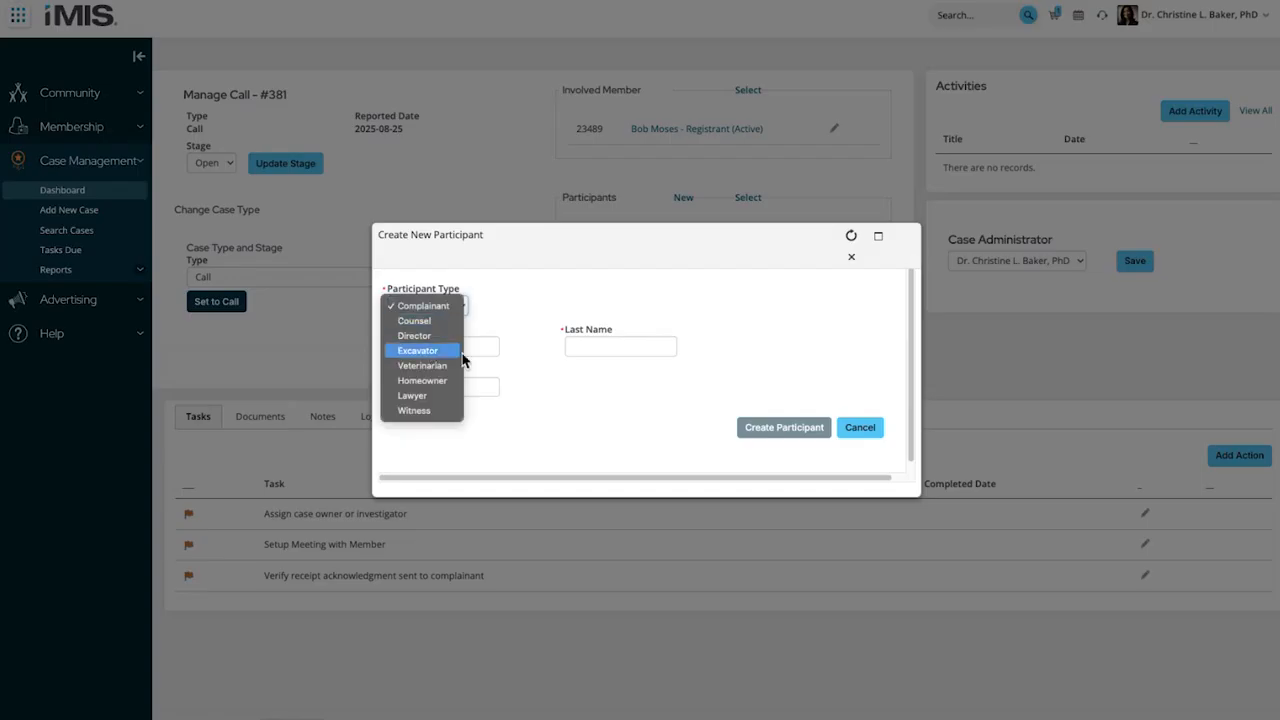
left_click(556, 309)
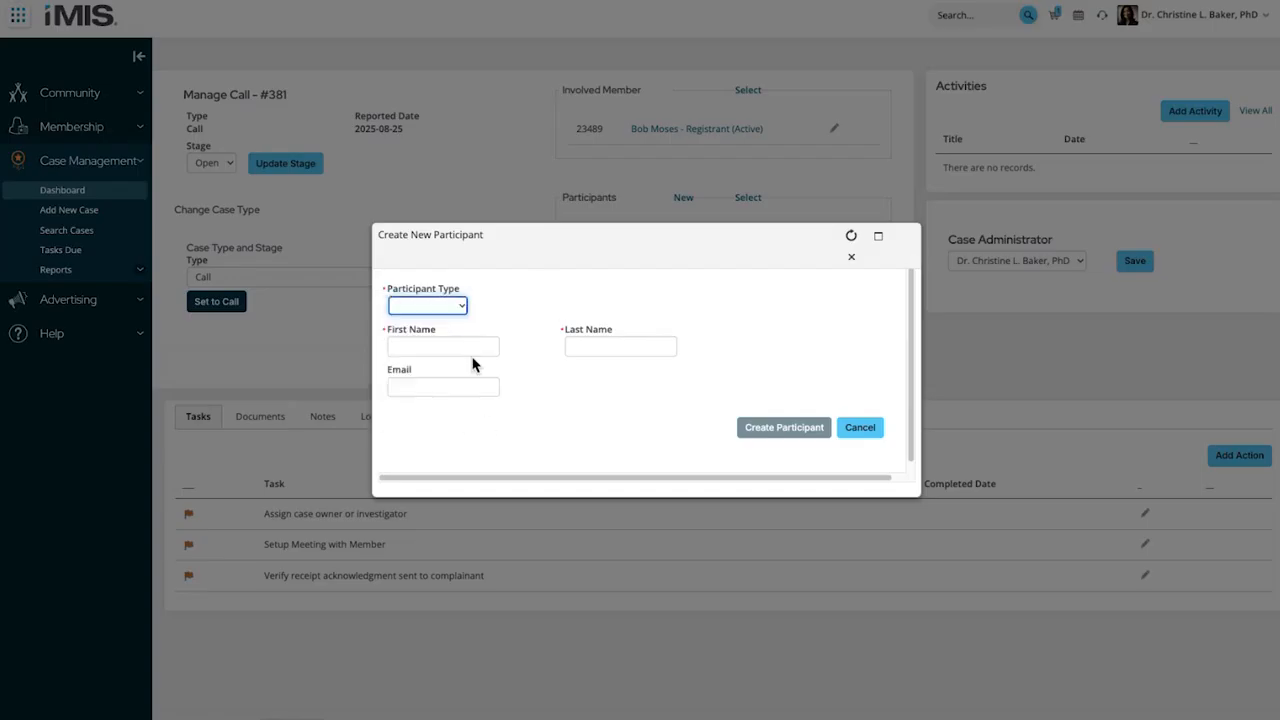
left_click(851, 257)
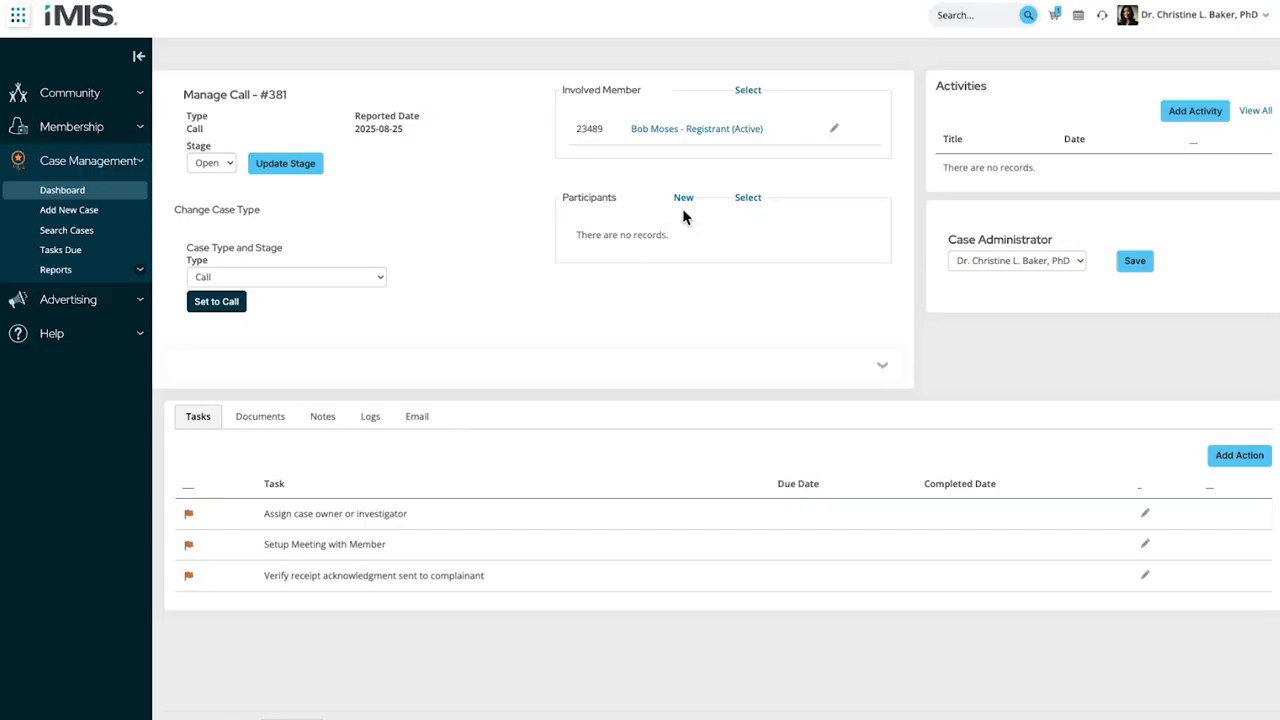
- Find existing members and add the second one listed to the call case as a participant of type Witness
left_click(757, 205)
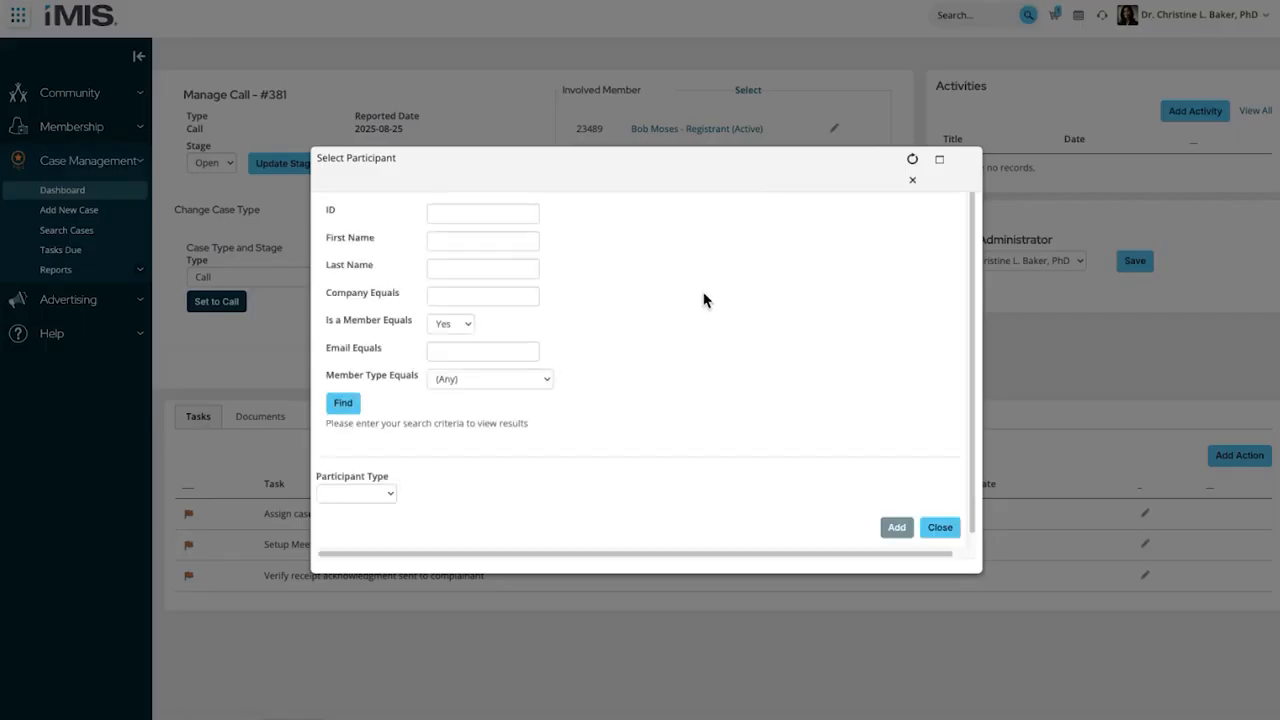
left_click(347, 404)
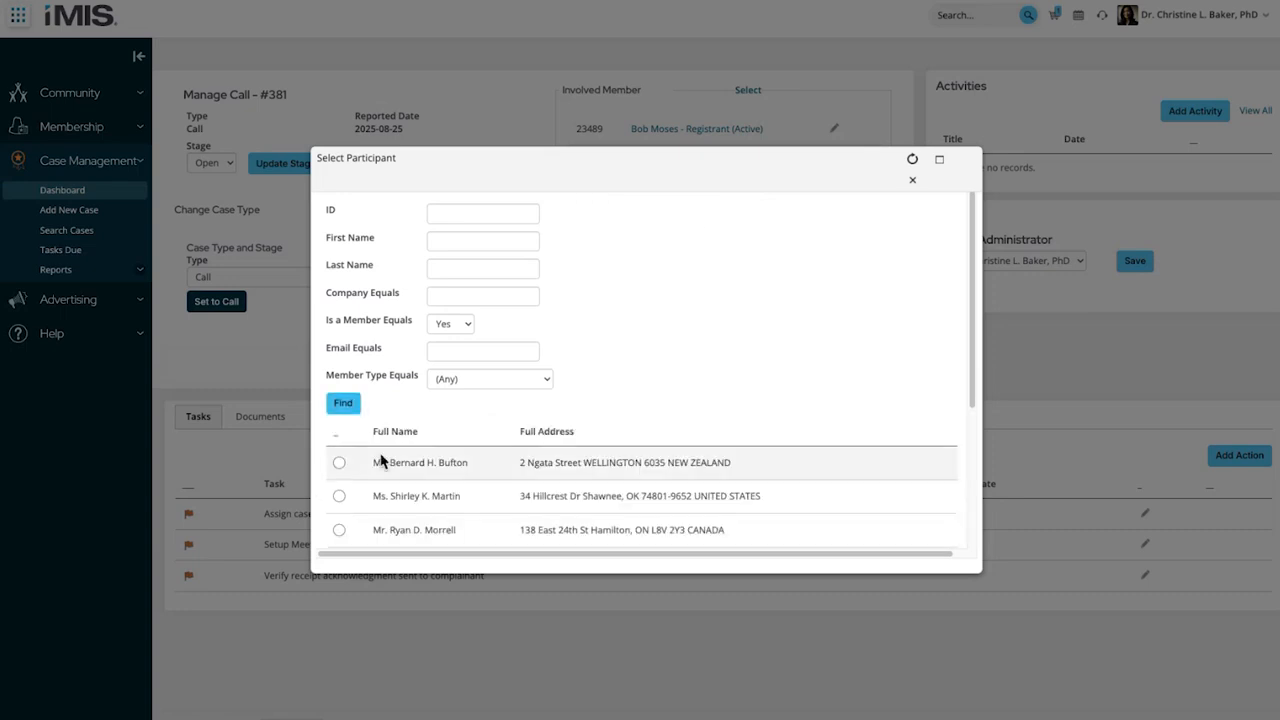
left_click(339, 496)
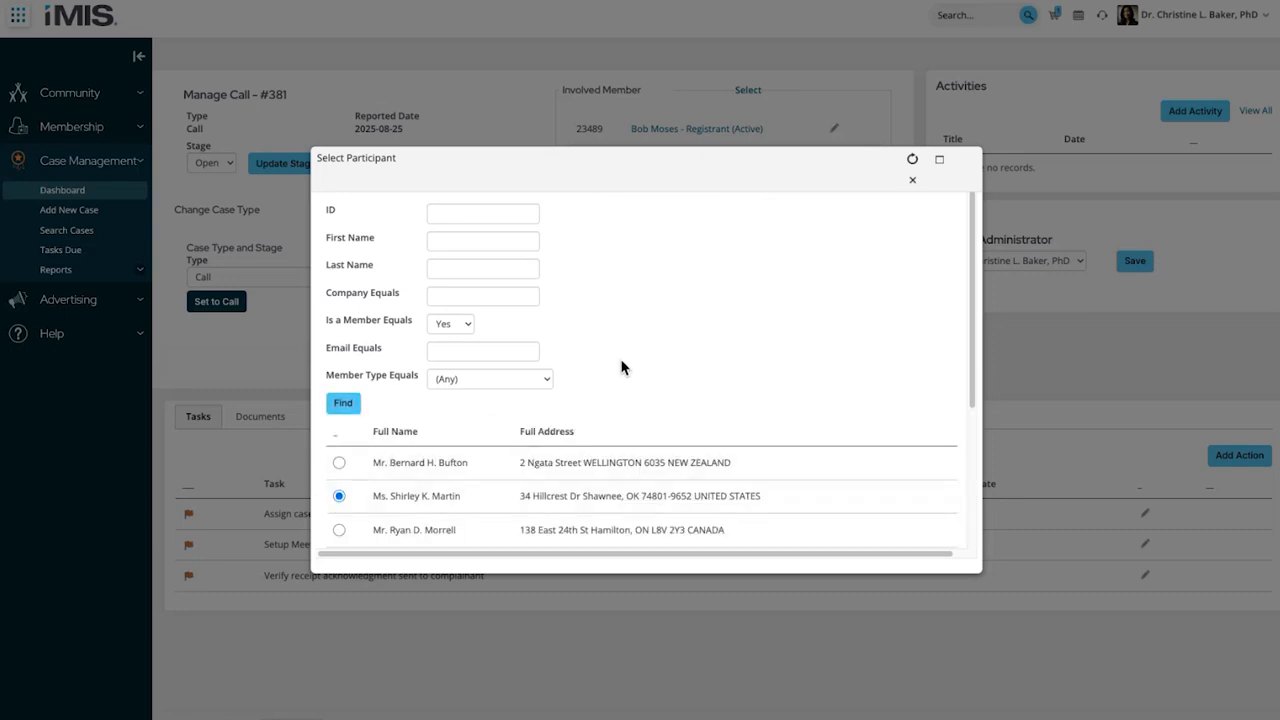
scroll(477, 464, "down", 3)
left_click(348, 479)
left_click(362, 586)
left_click(899, 513)
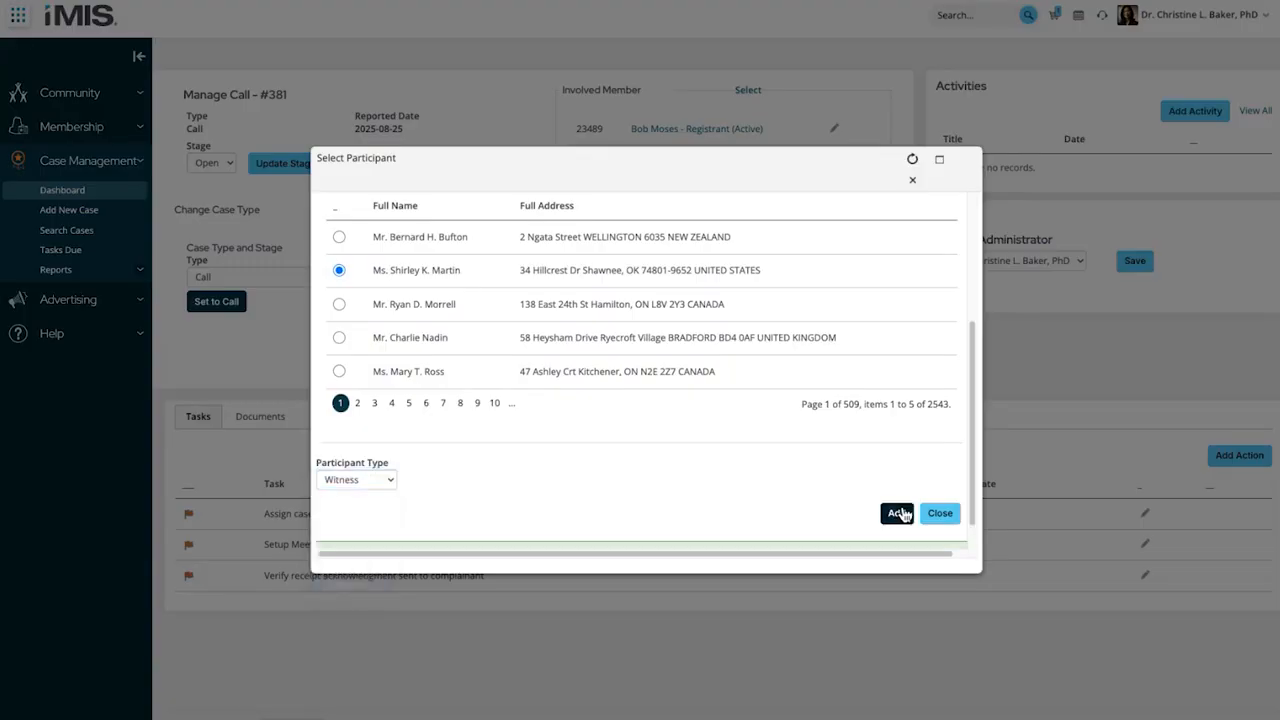
left_click(914, 179)
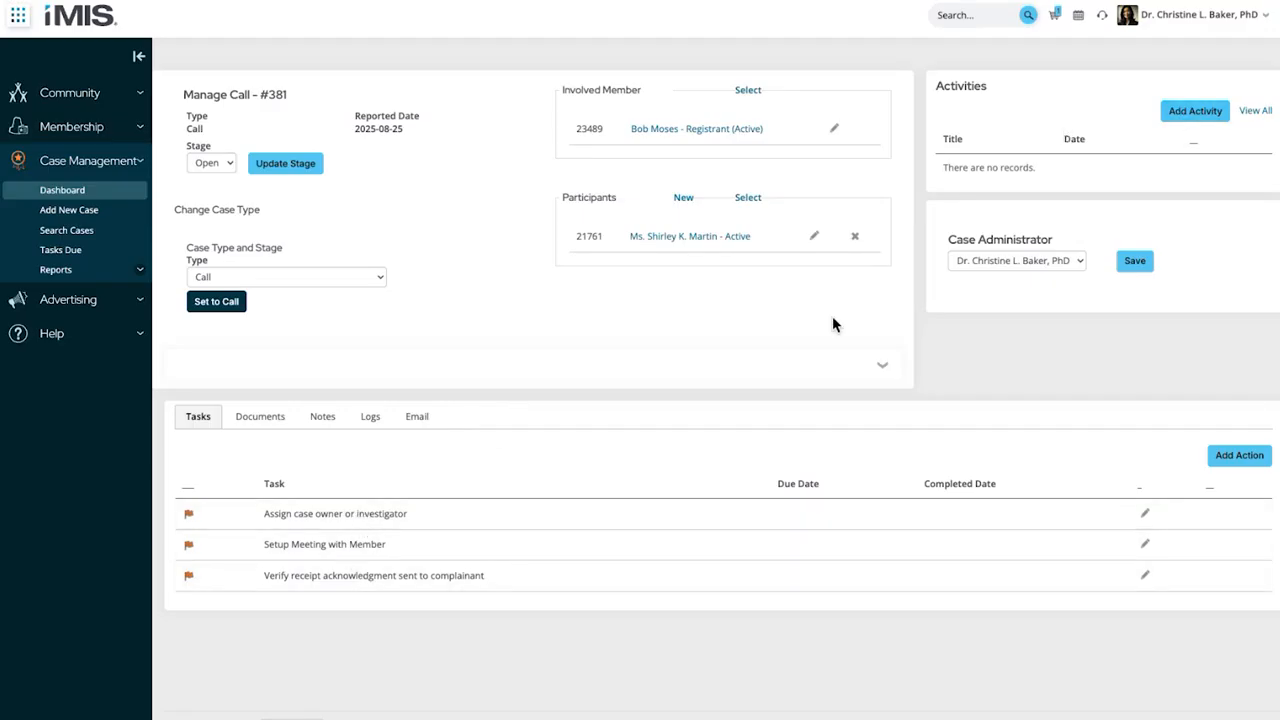
- Start a new case activity of type Phone Call, titled as a call with the participant, with the note "Good Talk"
left_click(1188, 112)
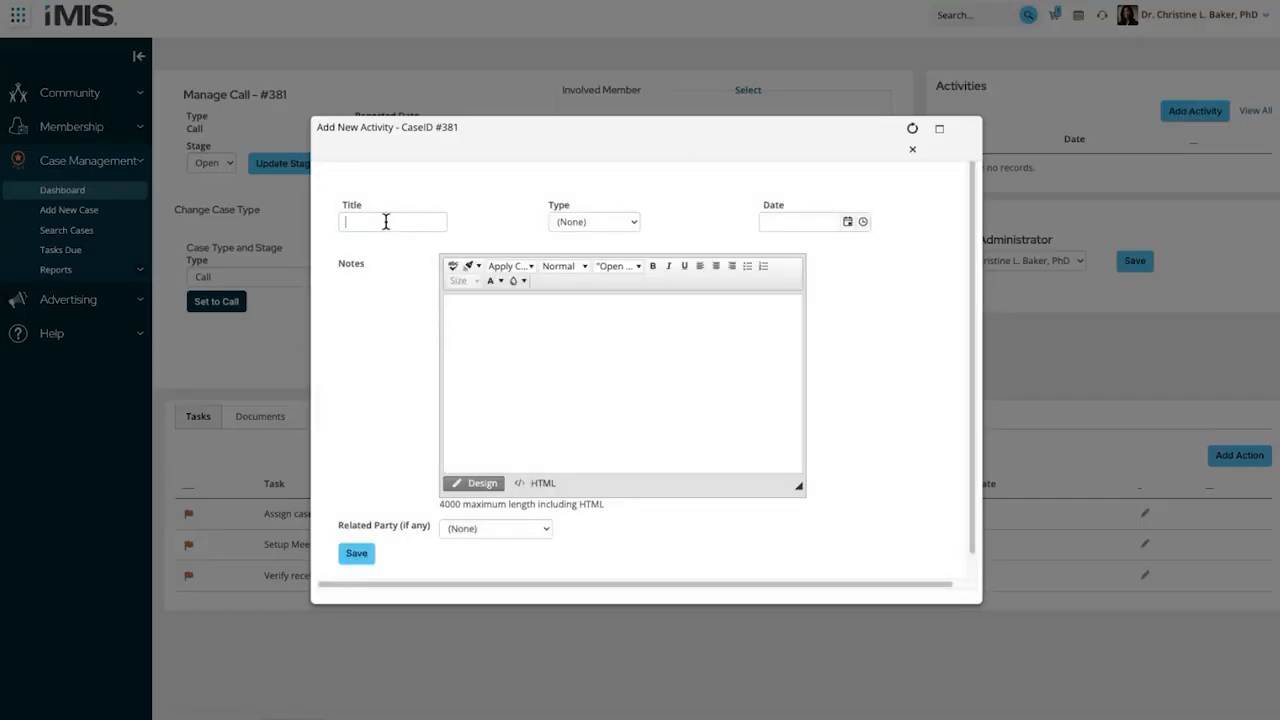
left_click(371, 224)
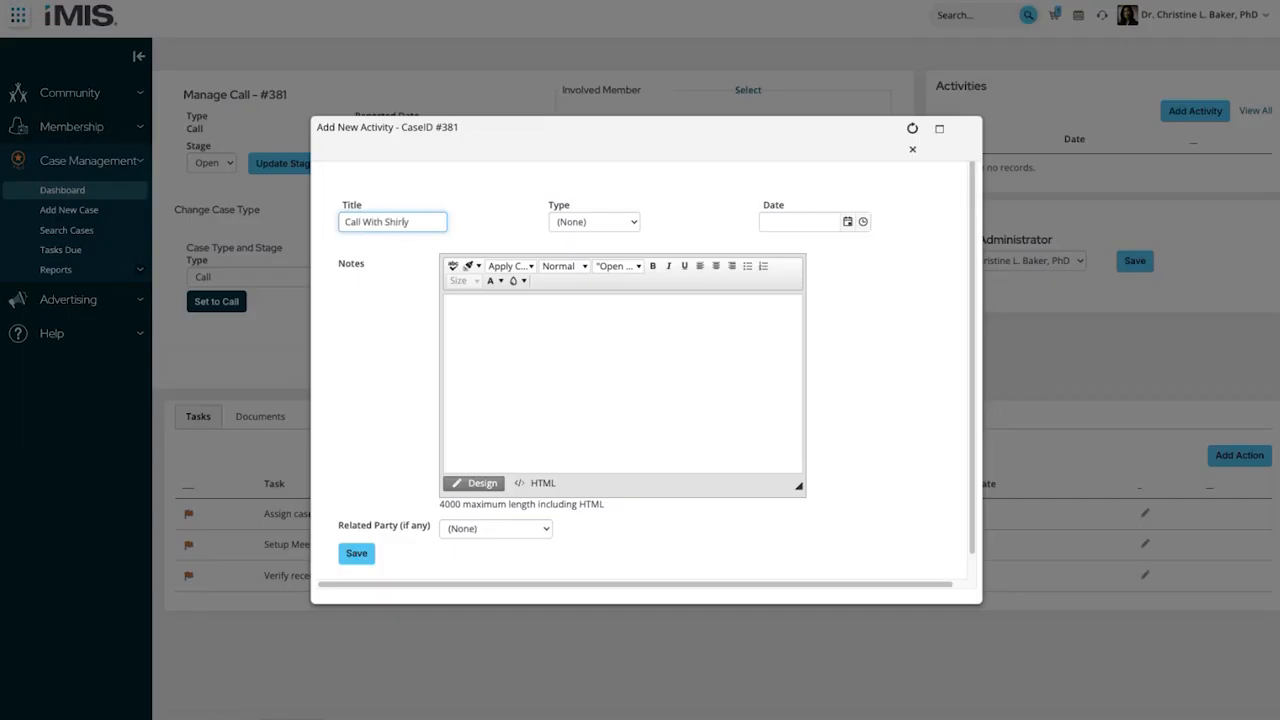
left_click(574, 230)
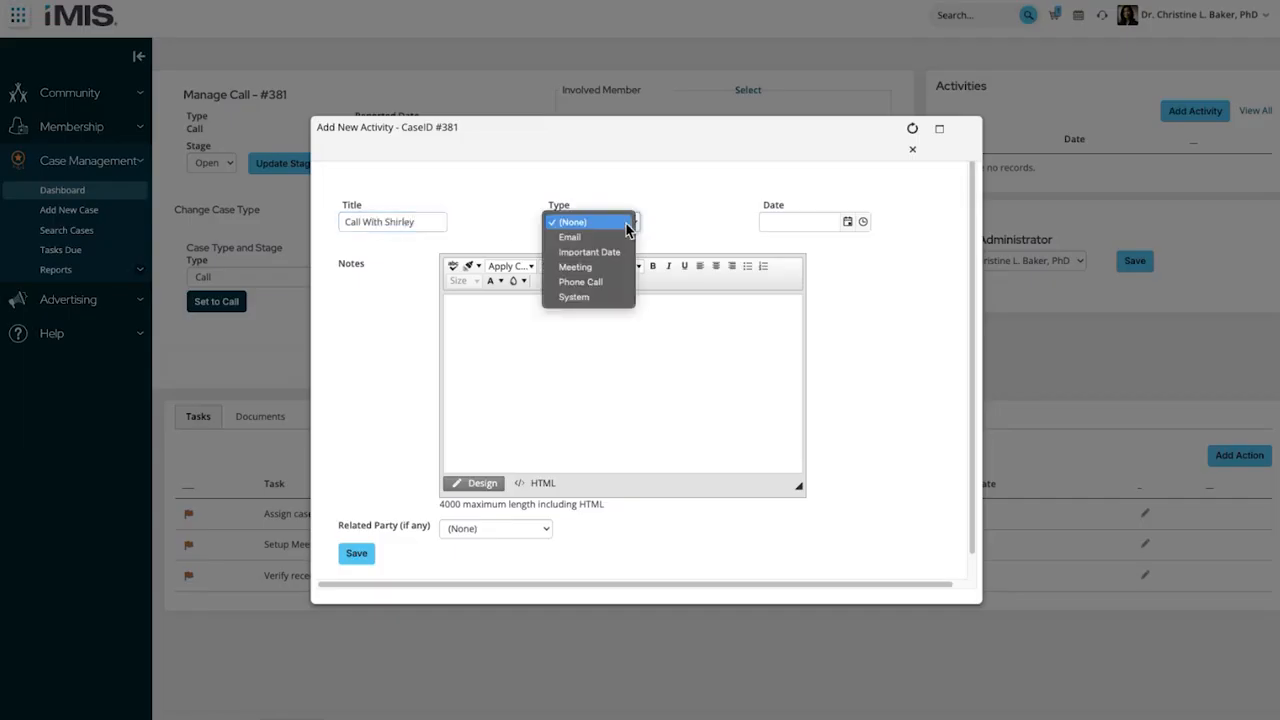
left_click(616, 285)
left_click(566, 341)
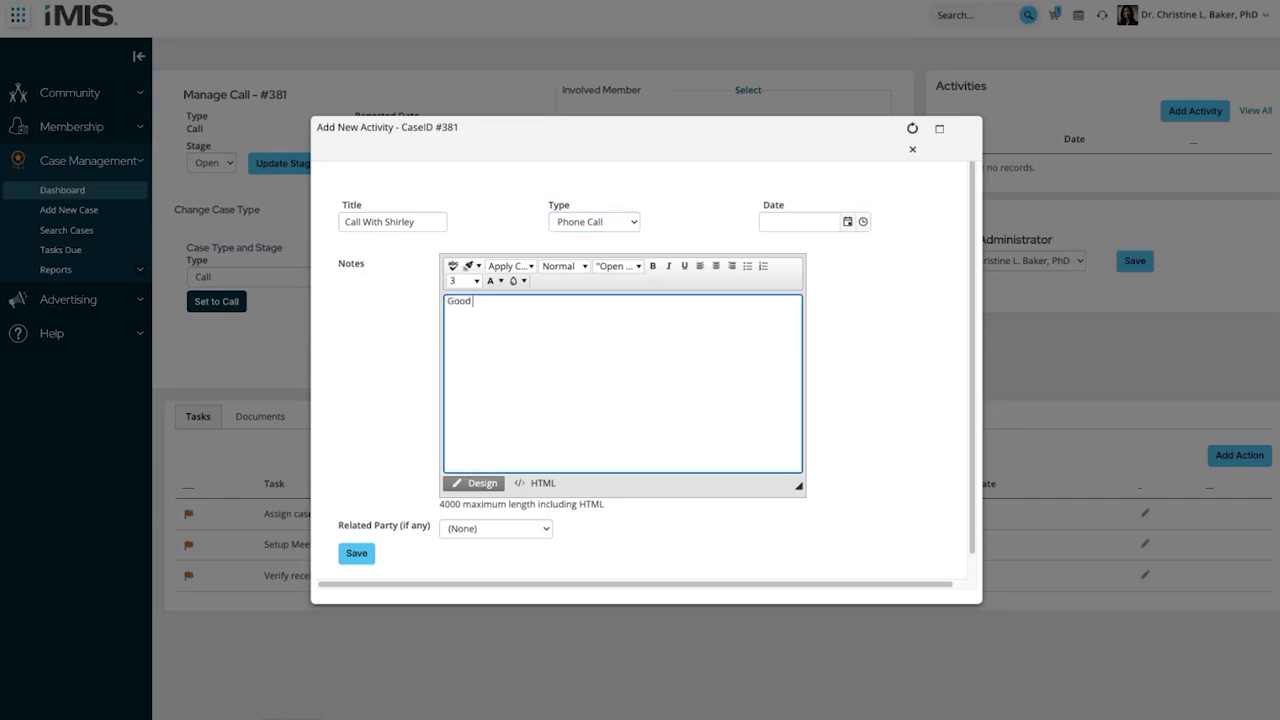
type("Good Talk")
- Date the activity 9/2/2025, choose a related party, and save it to the case
left_click(847, 221)
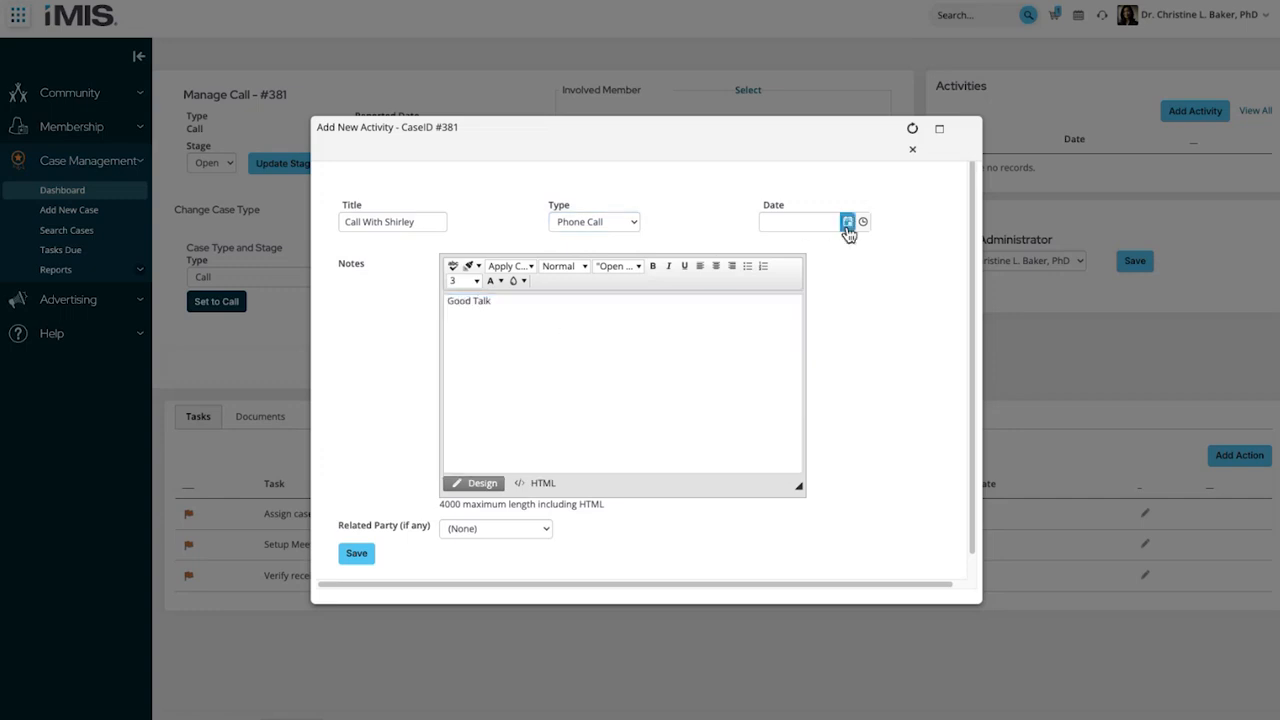
left_click(782, 289)
left_click(452, 532)
left_click(487, 544)
left_click(357, 556)
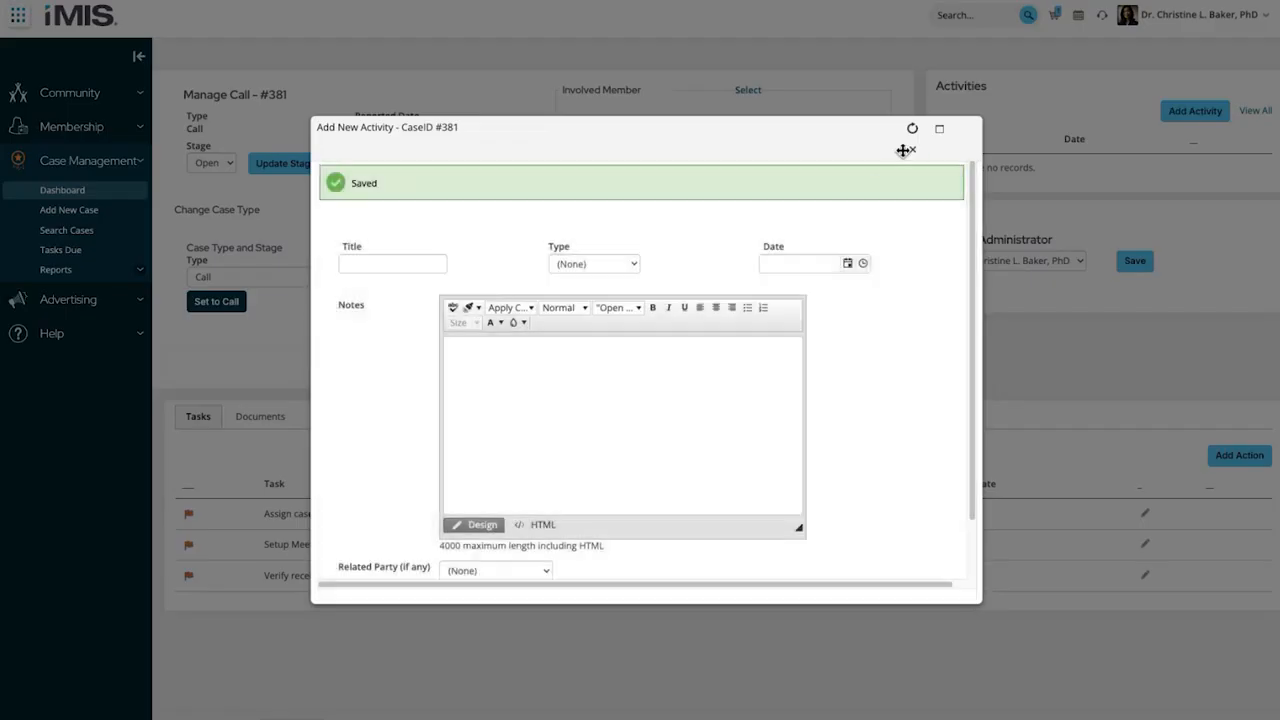
left_click(912, 149)
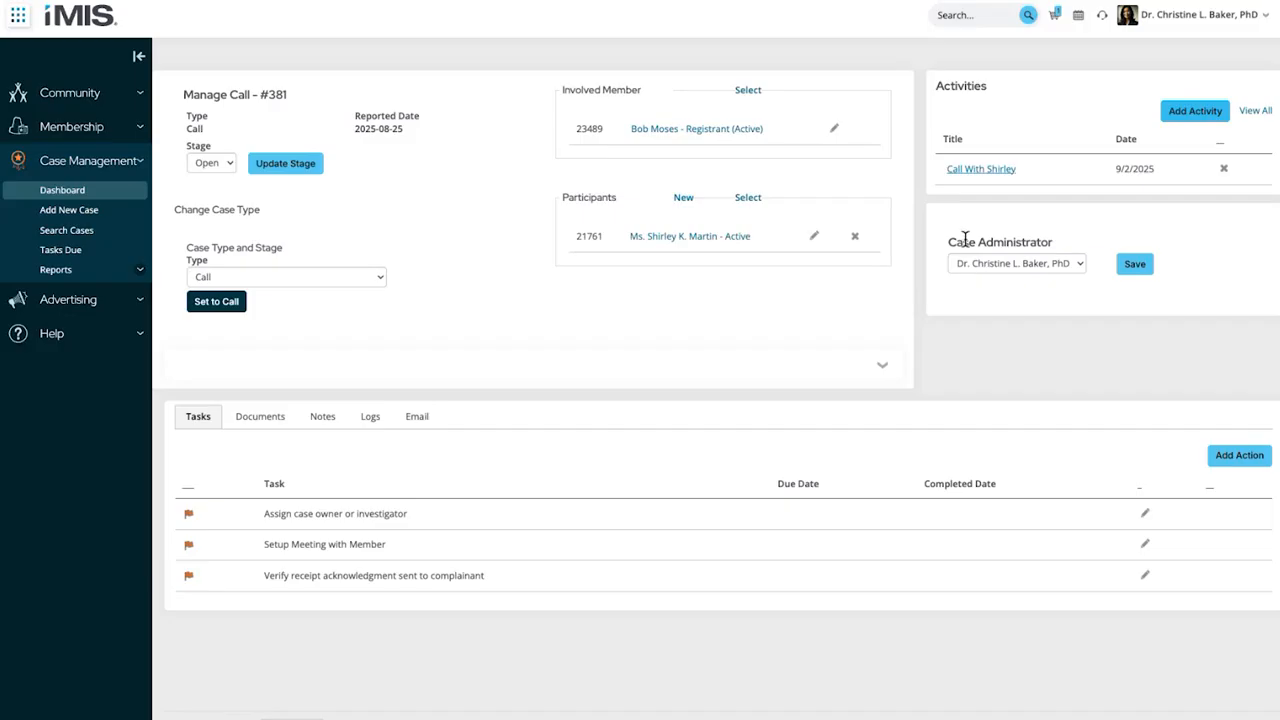
- Assign a different staff member as the case administrator and save the assignment
left_click(1014, 270)
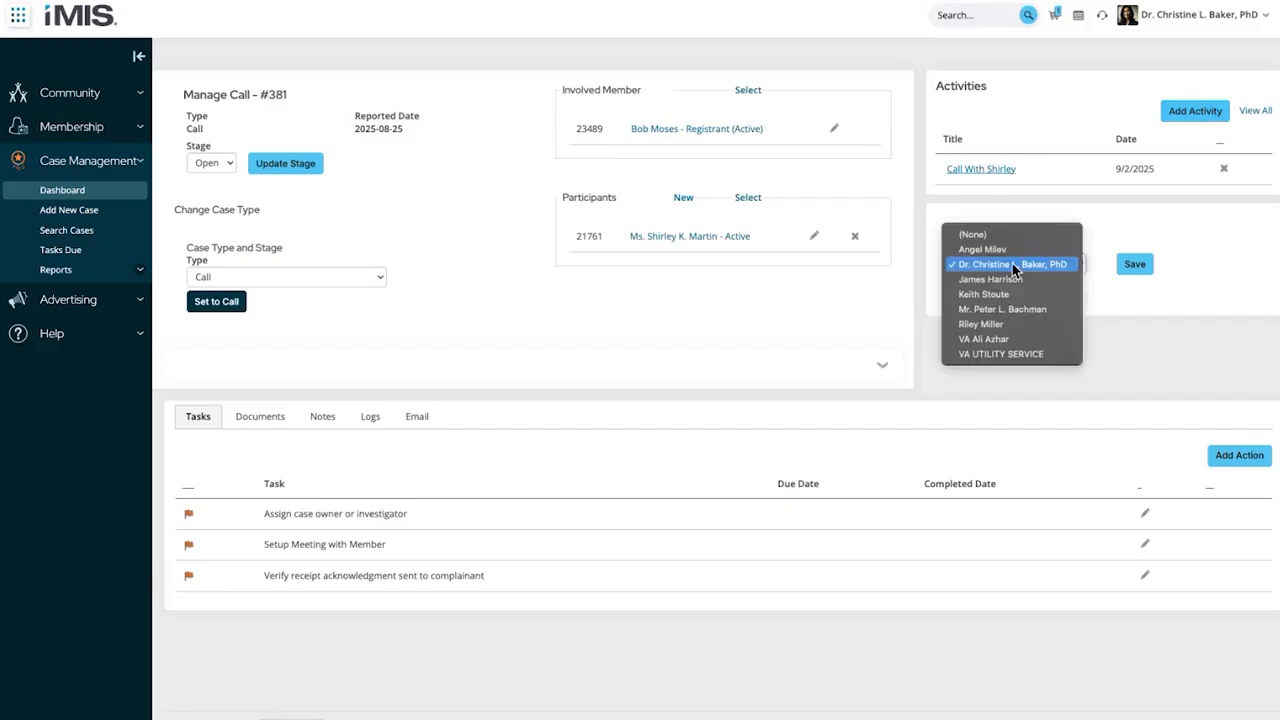
left_click(1012, 324)
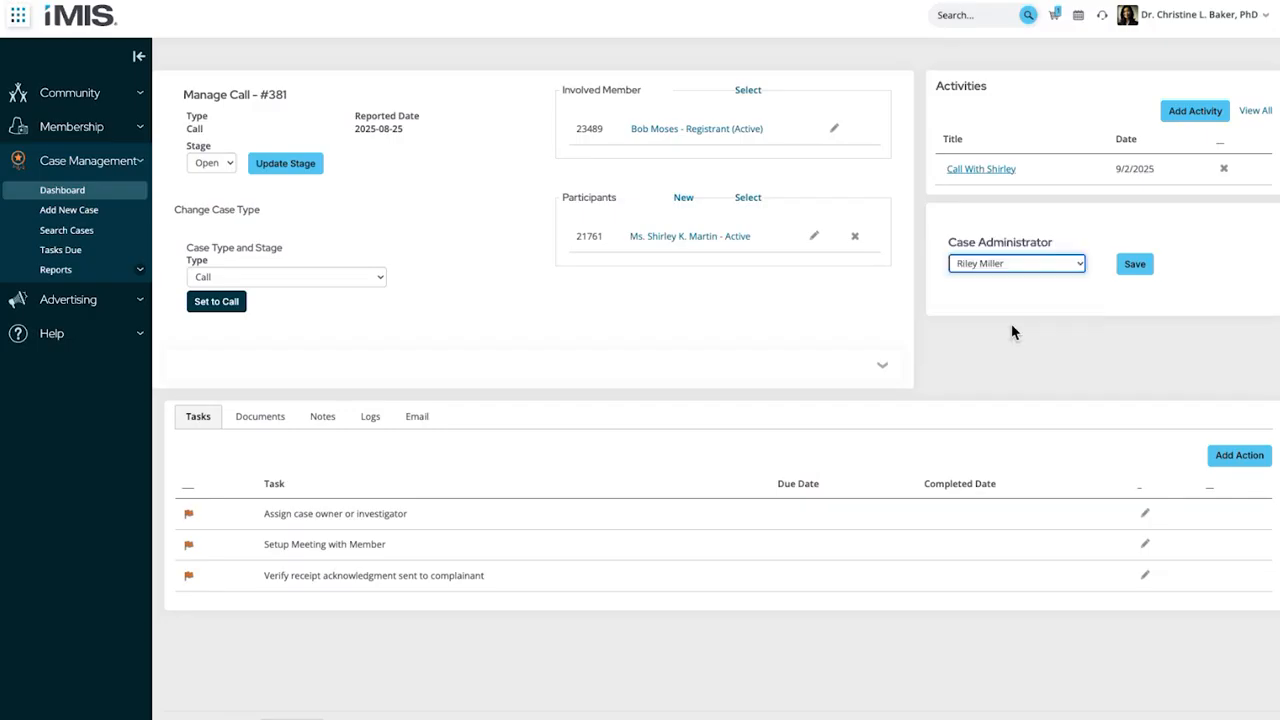
left_click(1008, 266)
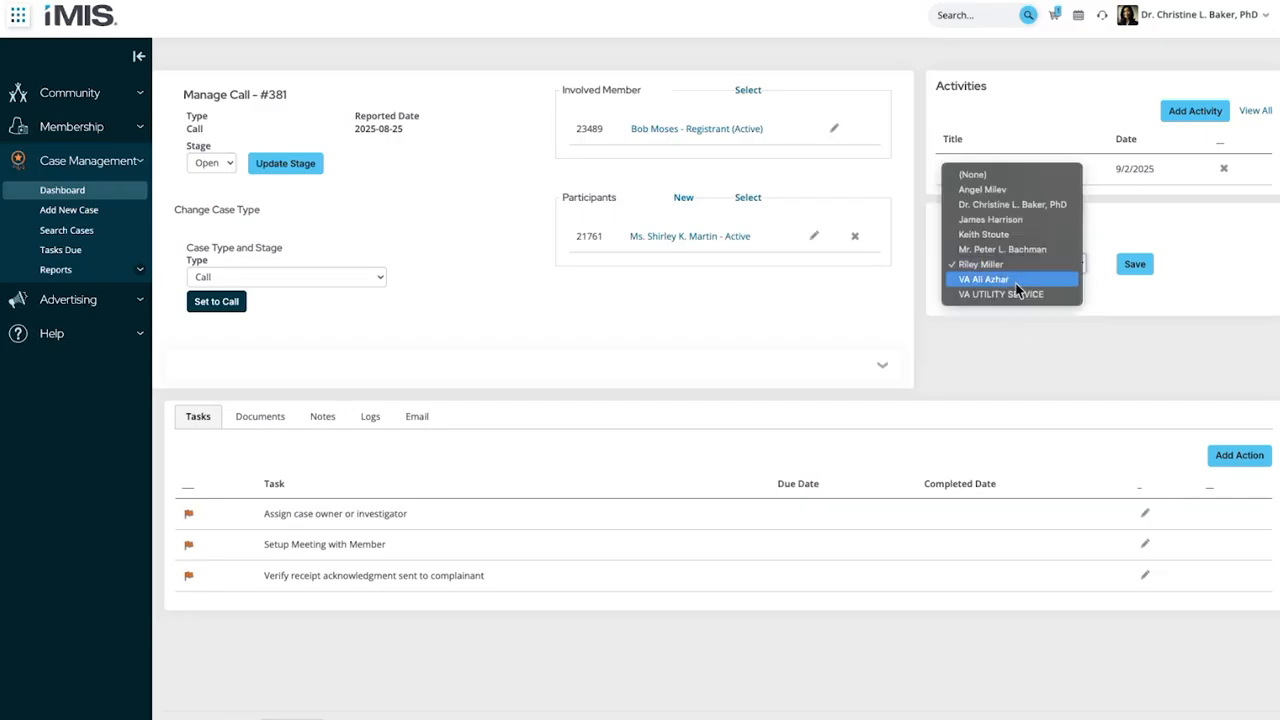
left_click(1108, 300)
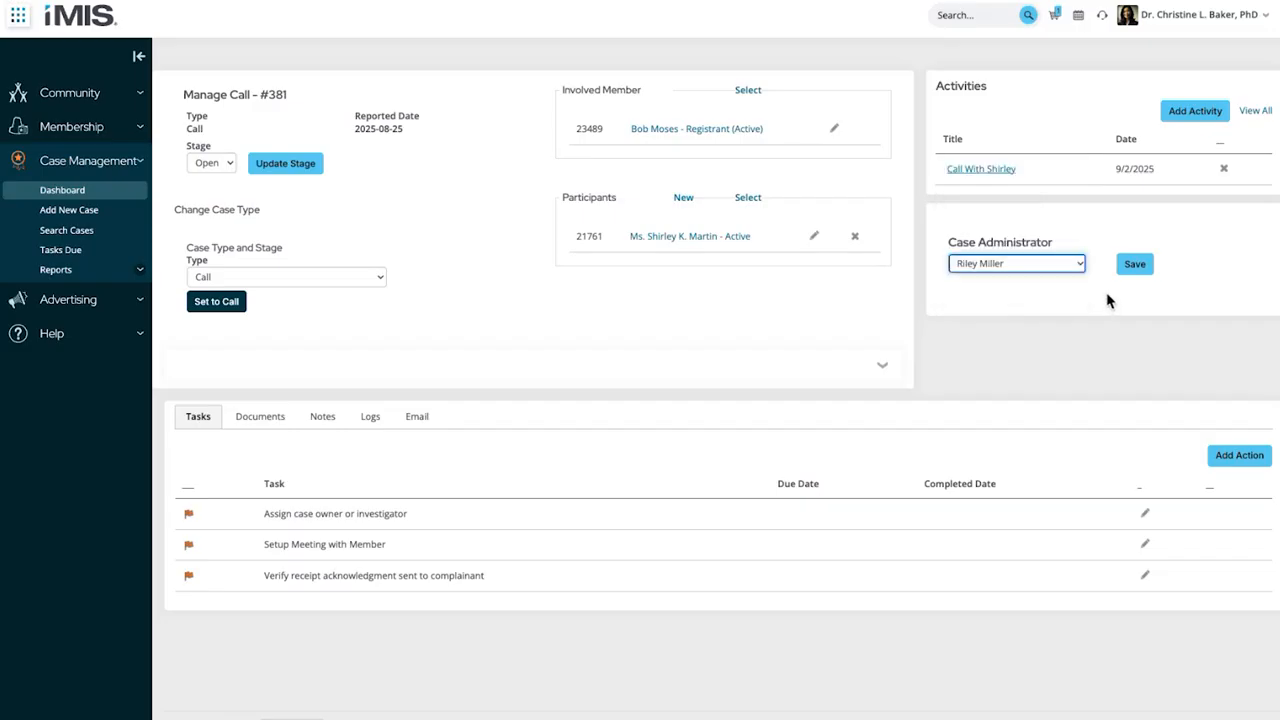
left_click(1134, 264)
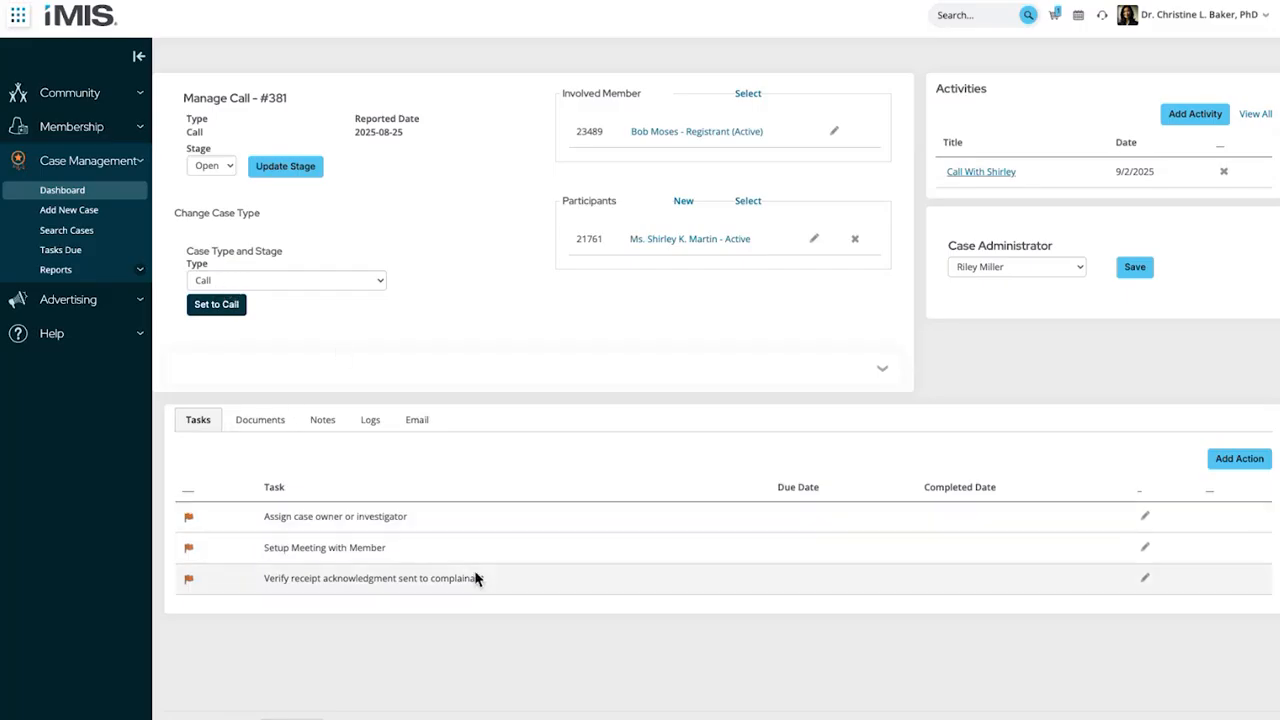
- Check the case's call details and change the case type to Complaint
left_click(882, 369)
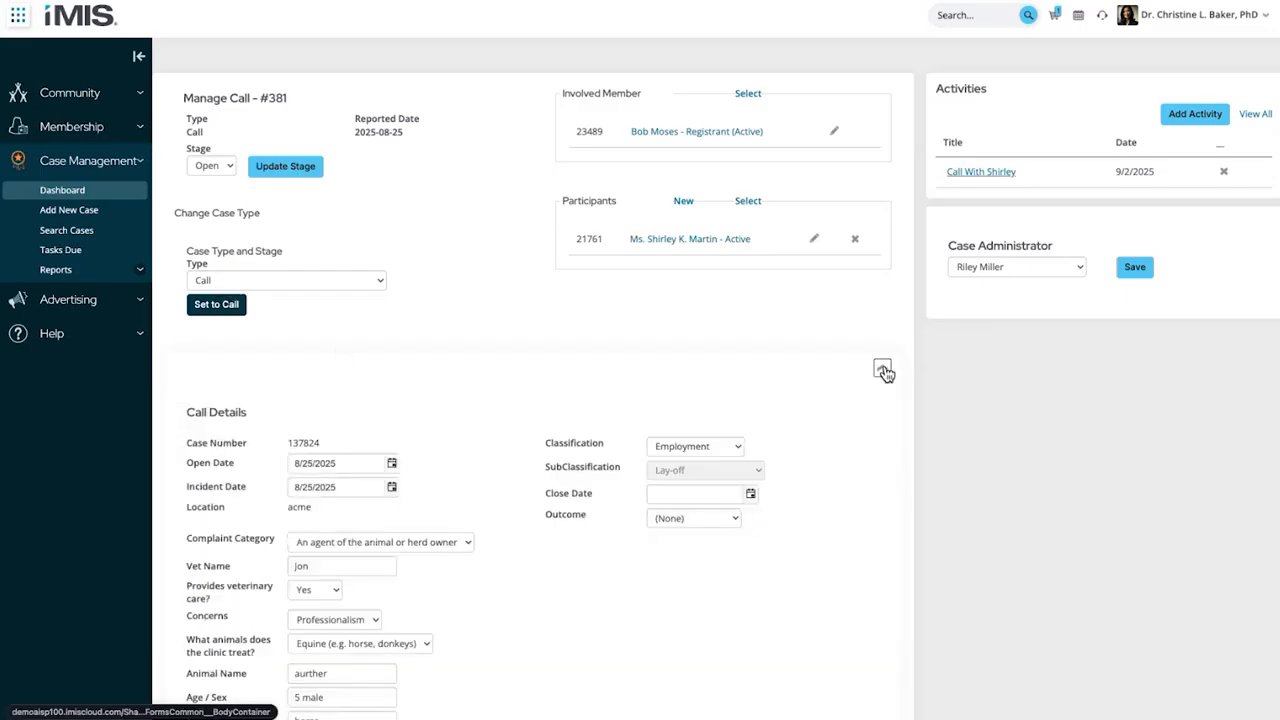
left_click(883, 371)
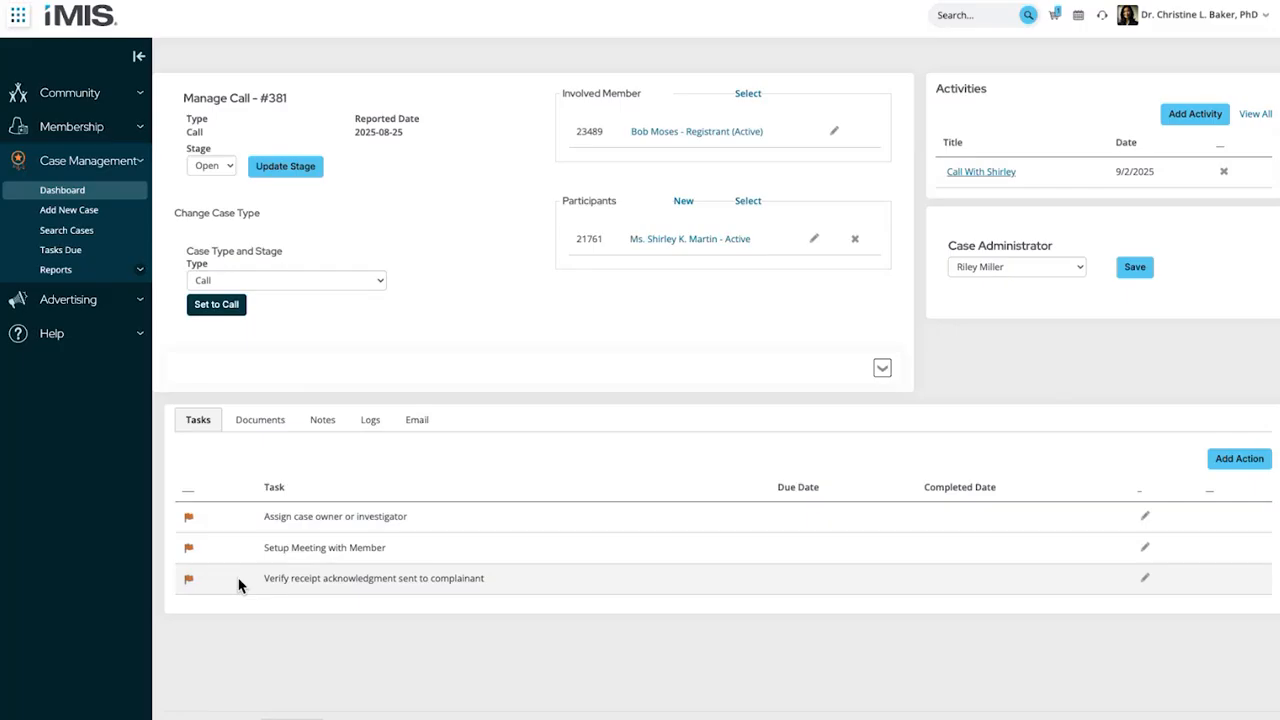
left_click(284, 284)
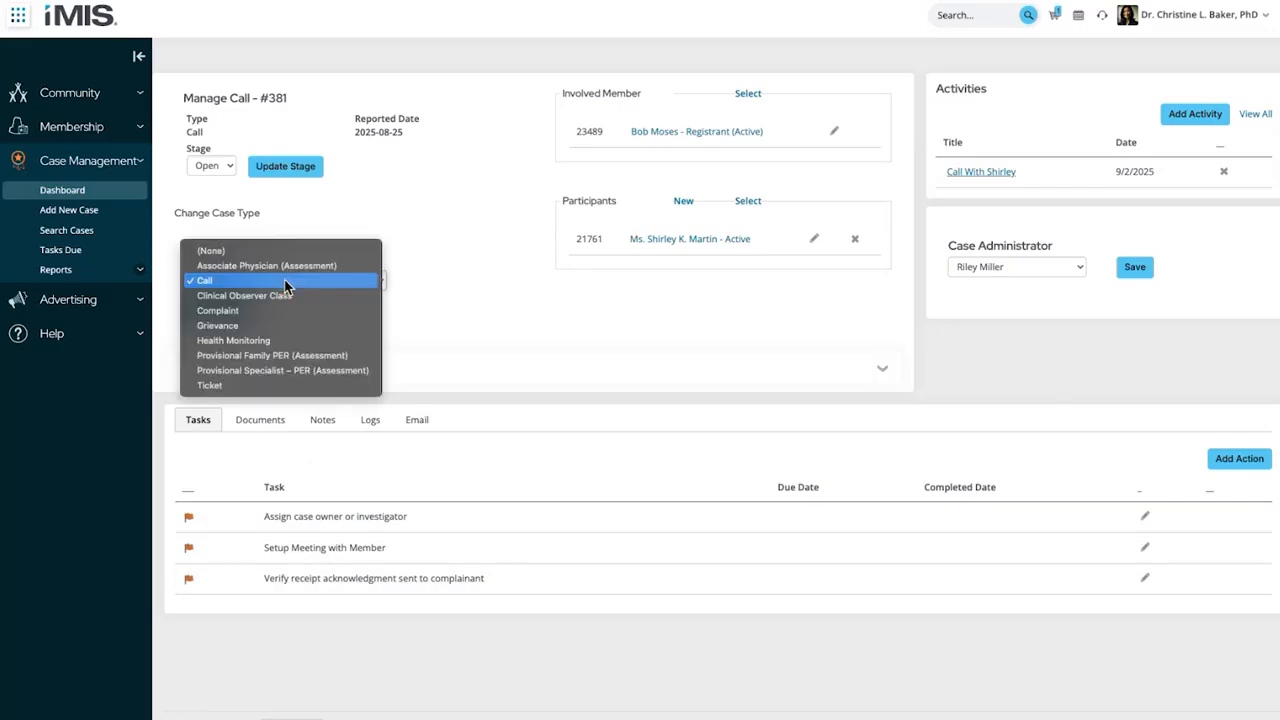
left_click(296, 311)
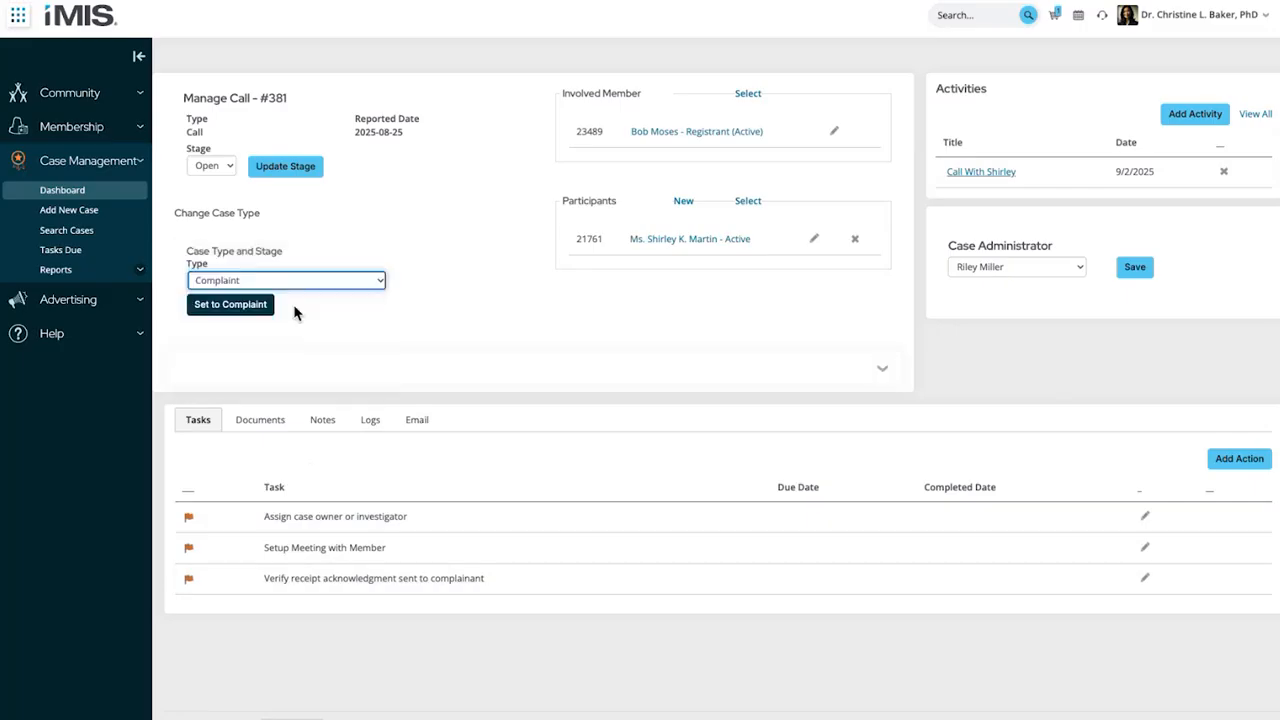
left_click(240, 305)
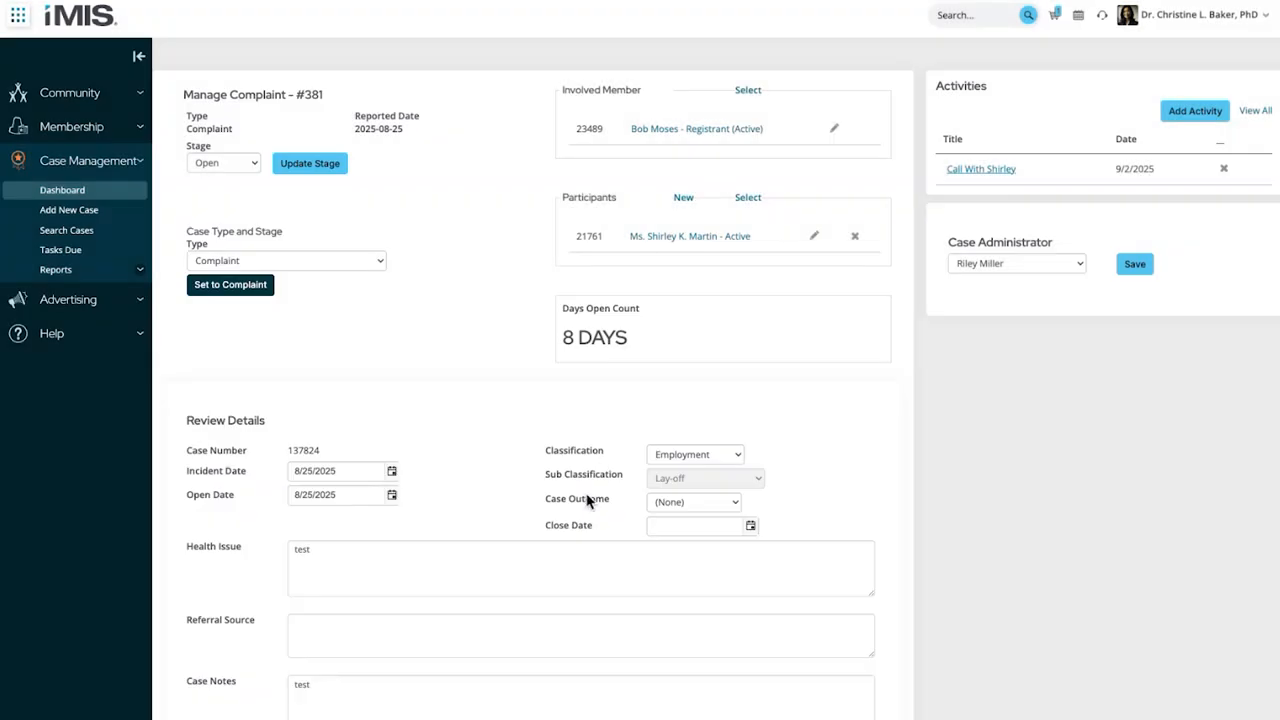
- Review the complaint's days open count and review details, including the available case outcome options
scroll(545, 435, "down", 1)
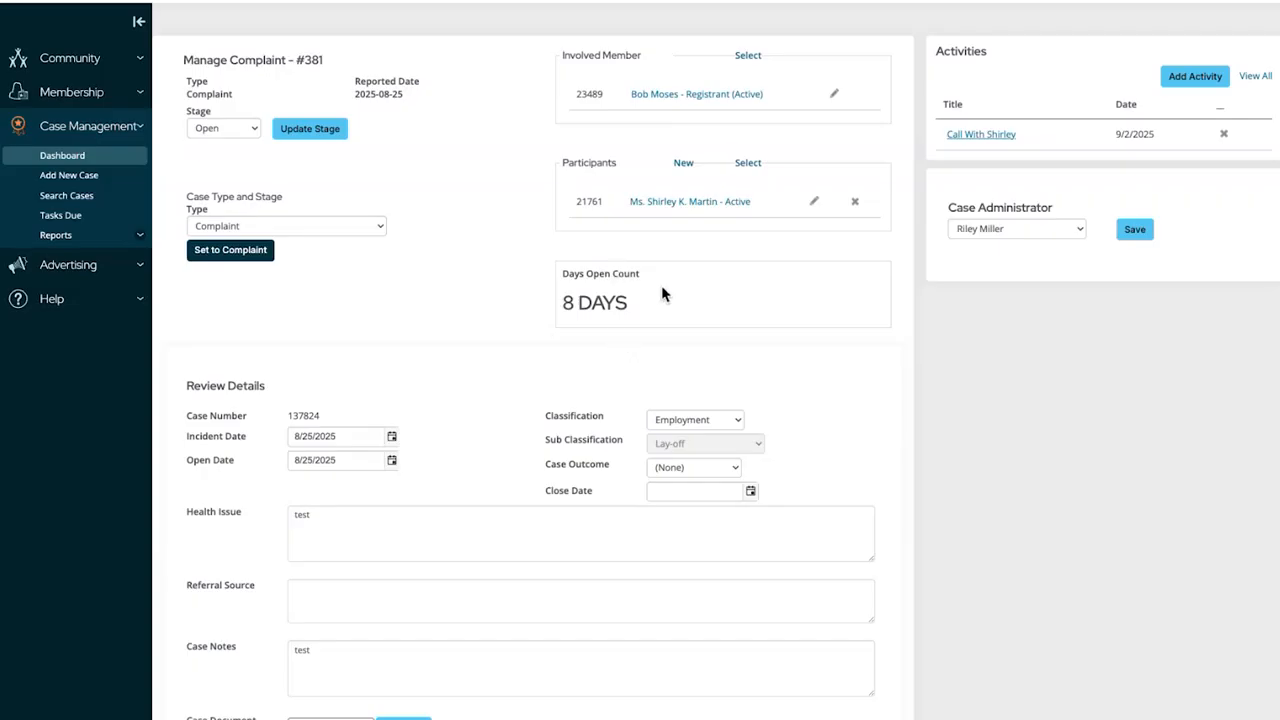
scroll(677, 303, "down", 3)
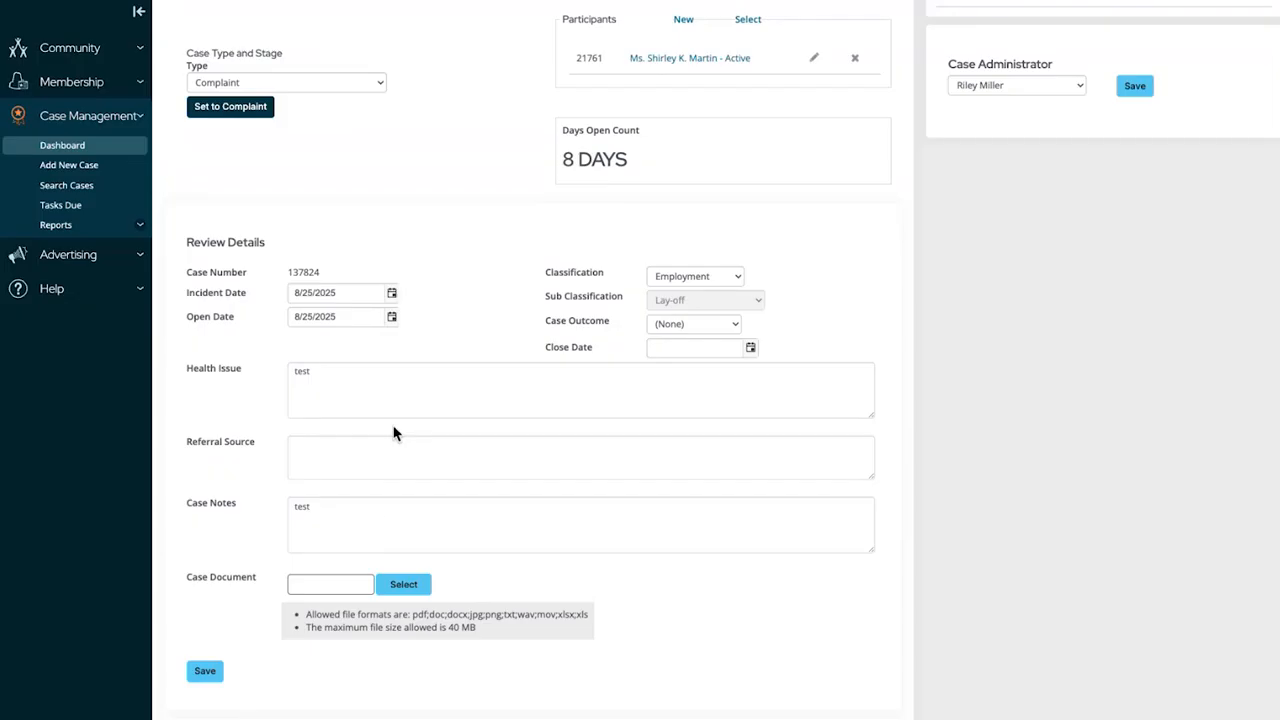
left_click(695, 324)
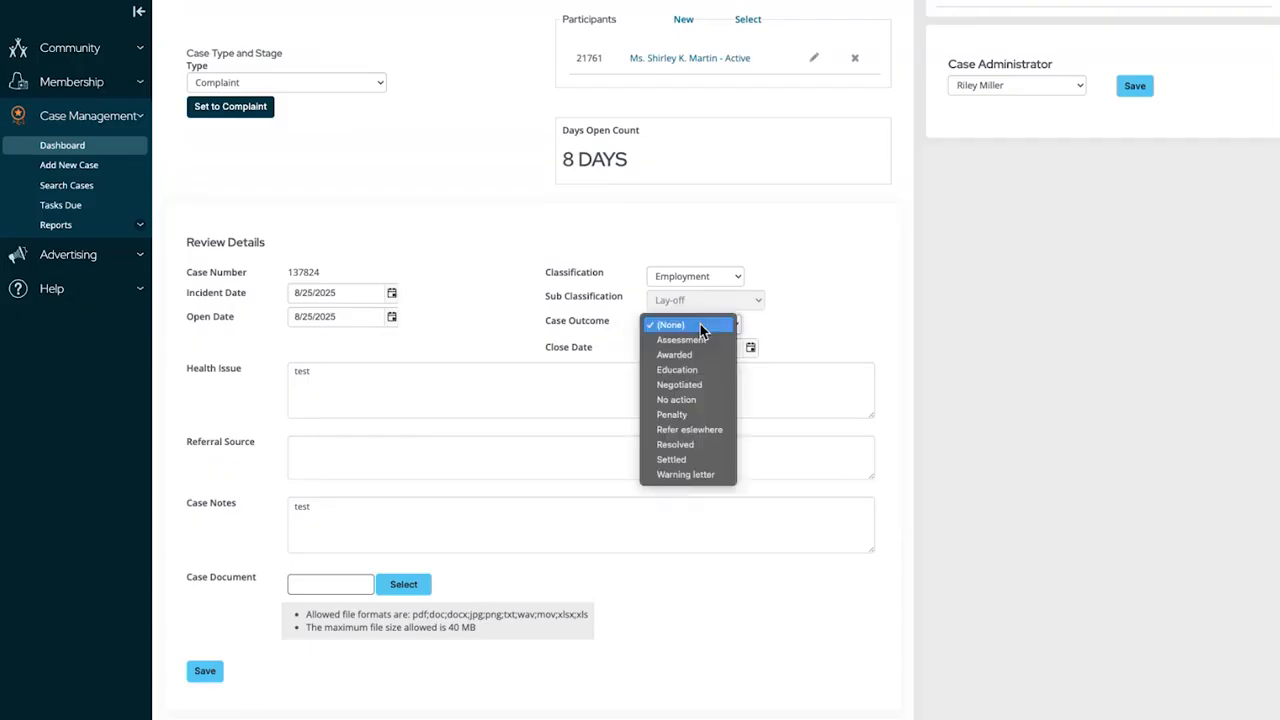
left_click(828, 312)
- Edit the open task "Assign case owner or investigator": set due date and completed date to 9/2/2025 and status to Closed
scroll(826, 318, "down", 4)
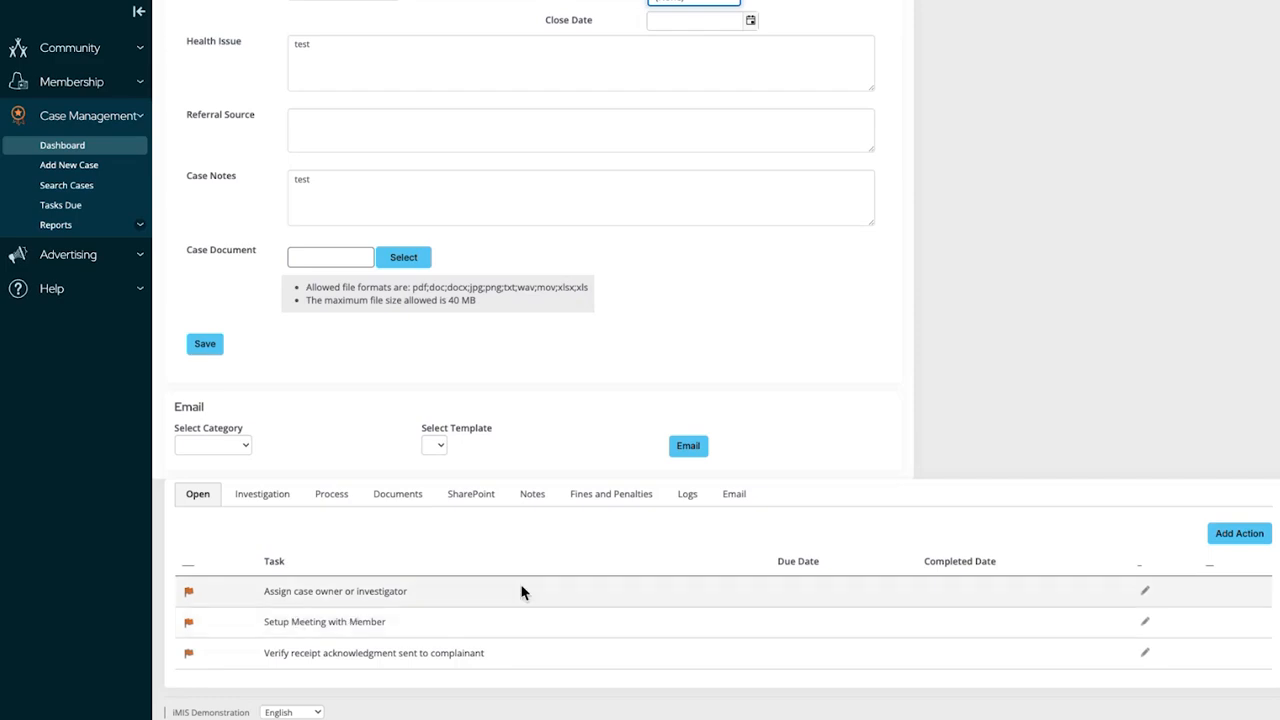
left_click(1147, 593)
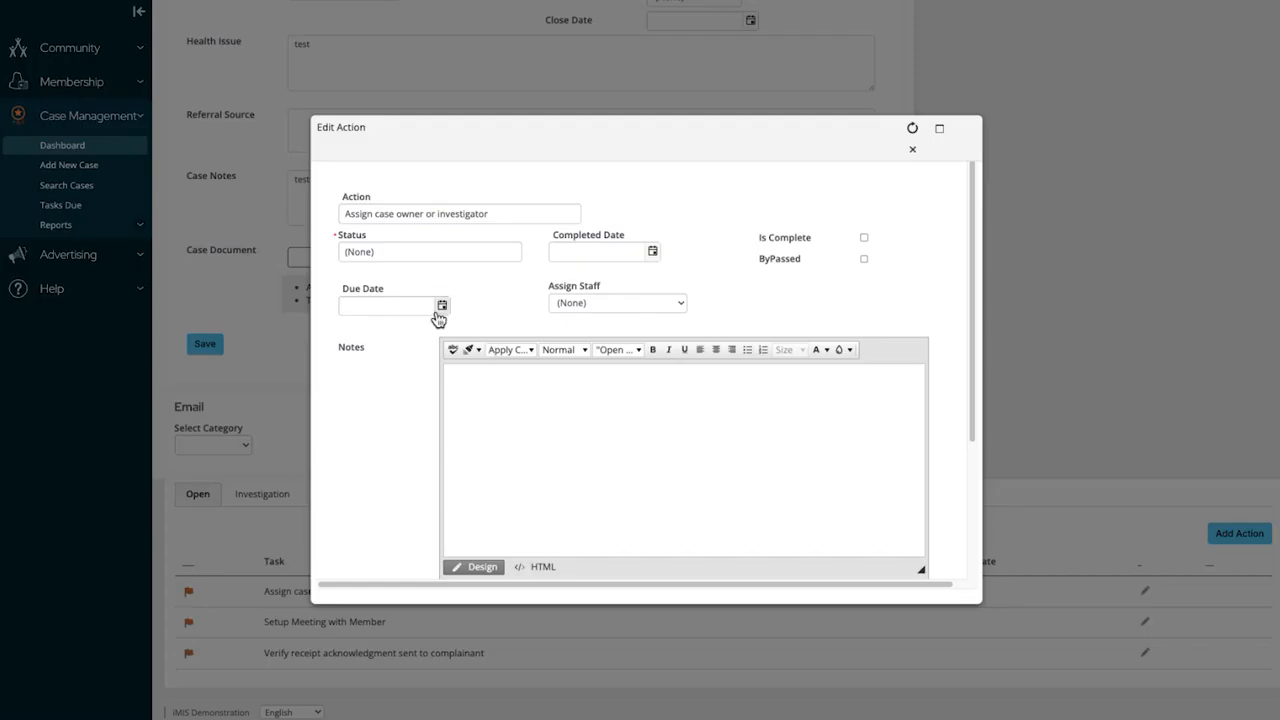
left_click(441, 305)
left_click(402, 374)
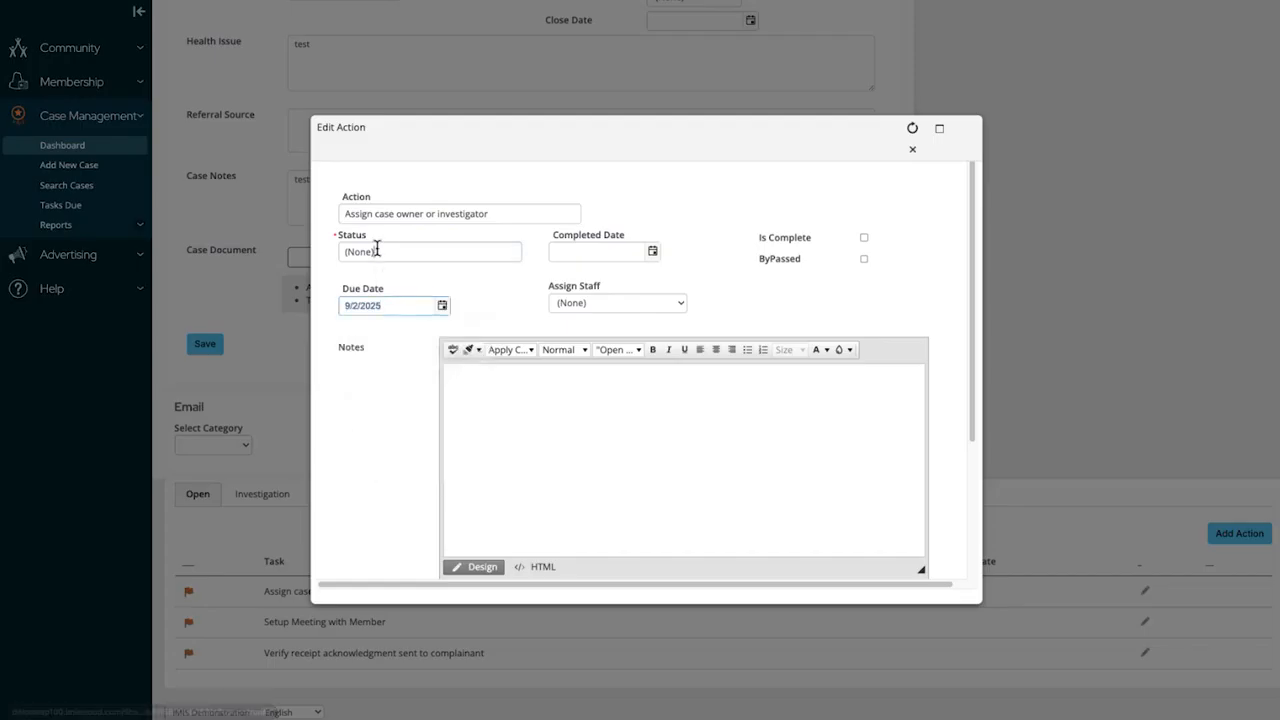
left_click(377, 250)
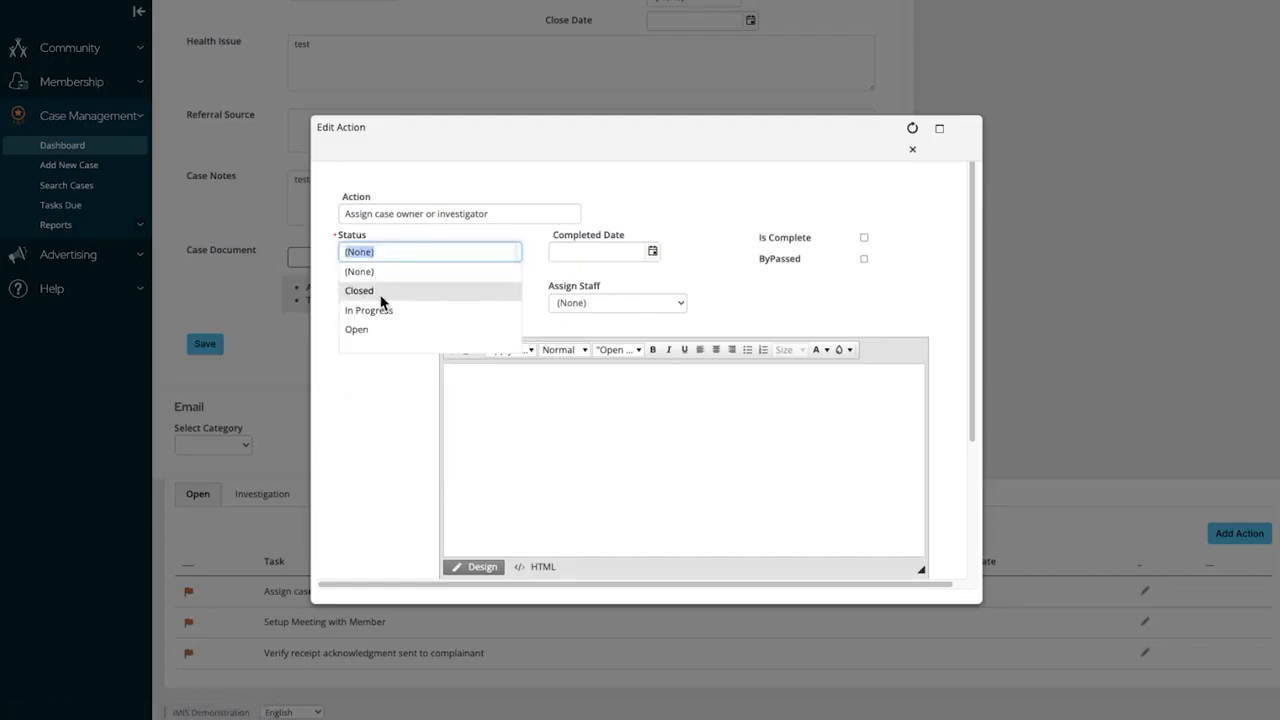
left_click(382, 292)
left_click(651, 253)
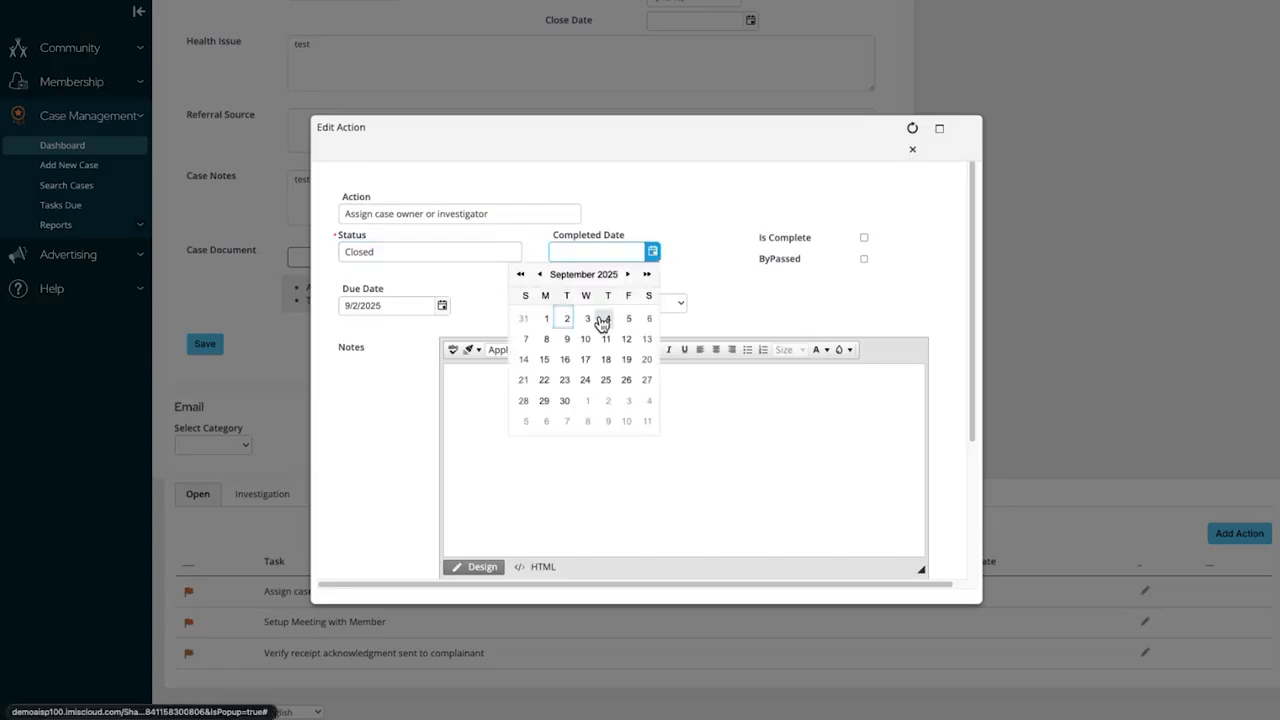
left_click(574, 319)
- Assign a staff member to the task, mark it complete, note who the case is assigned to, and save the update
left_click(581, 305)
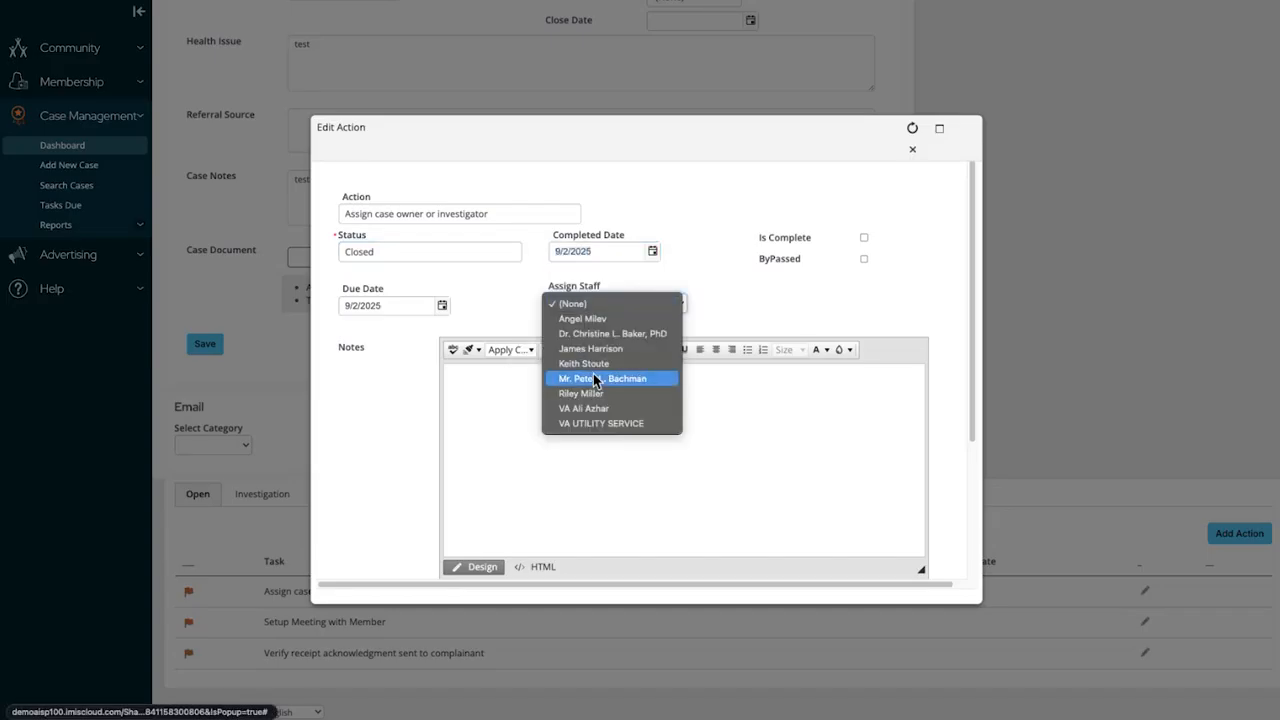
left_click(600, 334)
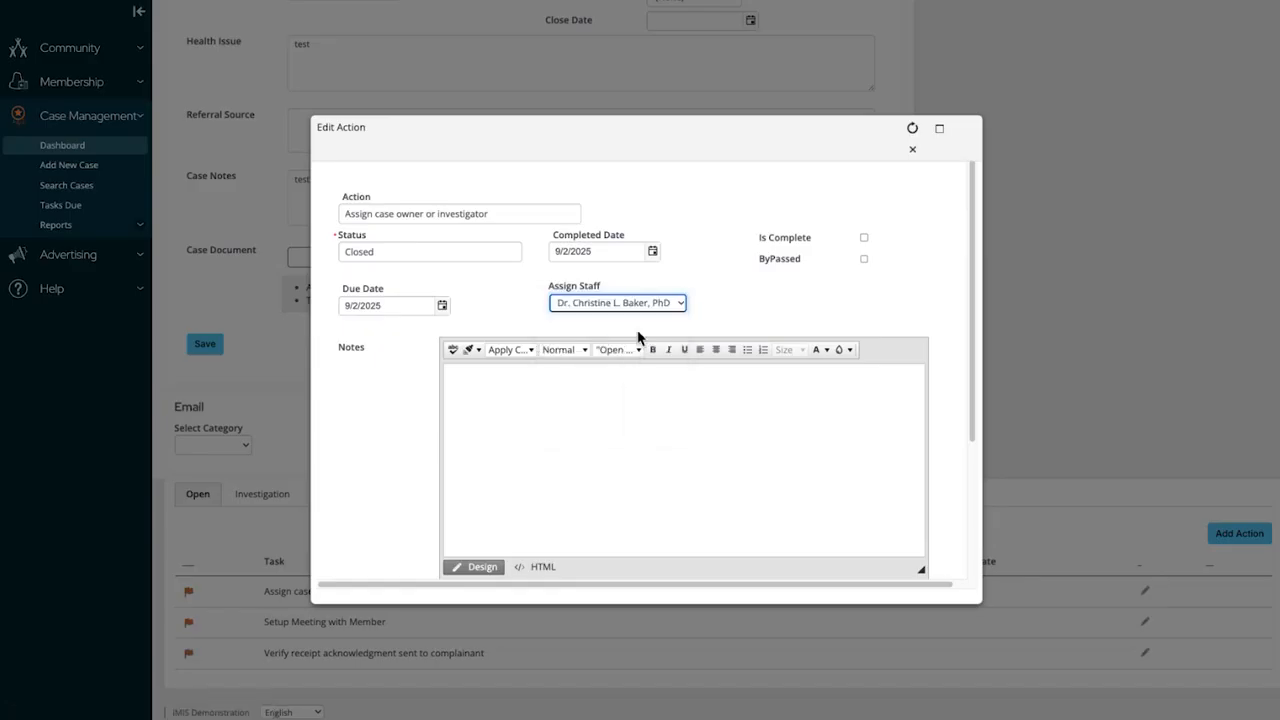
left_click(864, 237)
left_click(469, 397)
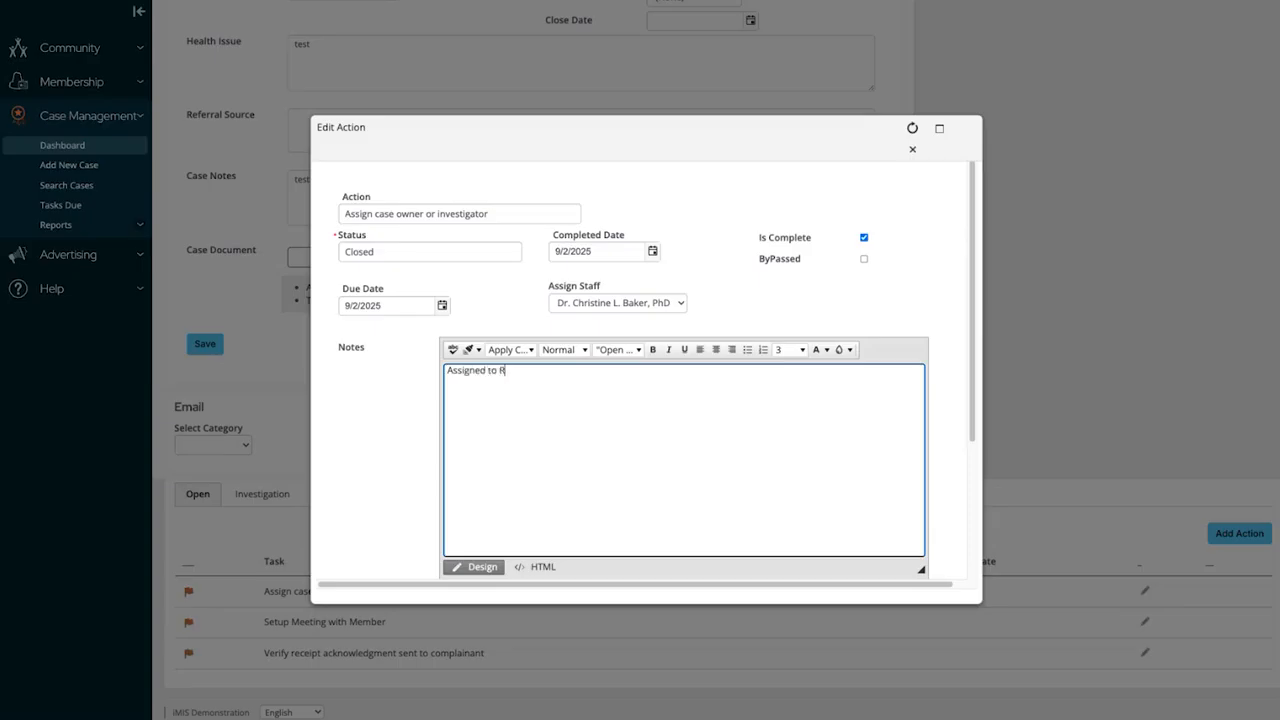
scroll(351, 443, "down", 3)
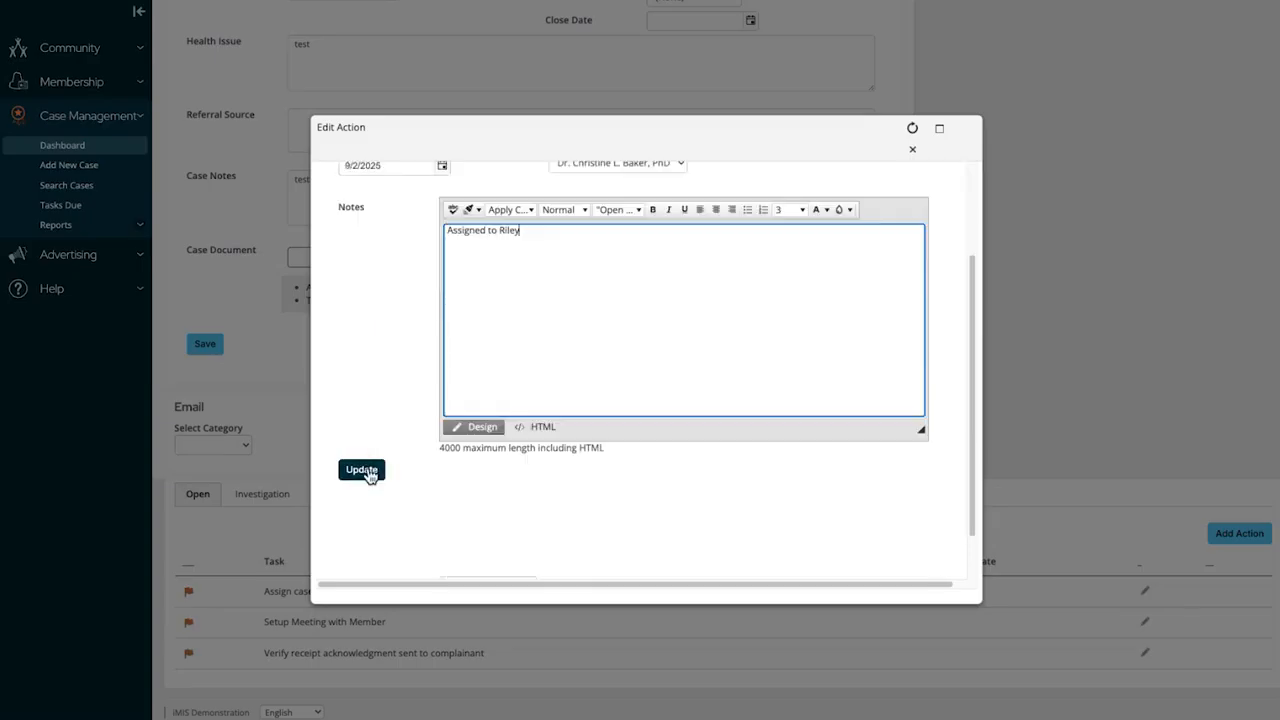
left_click(362, 470)
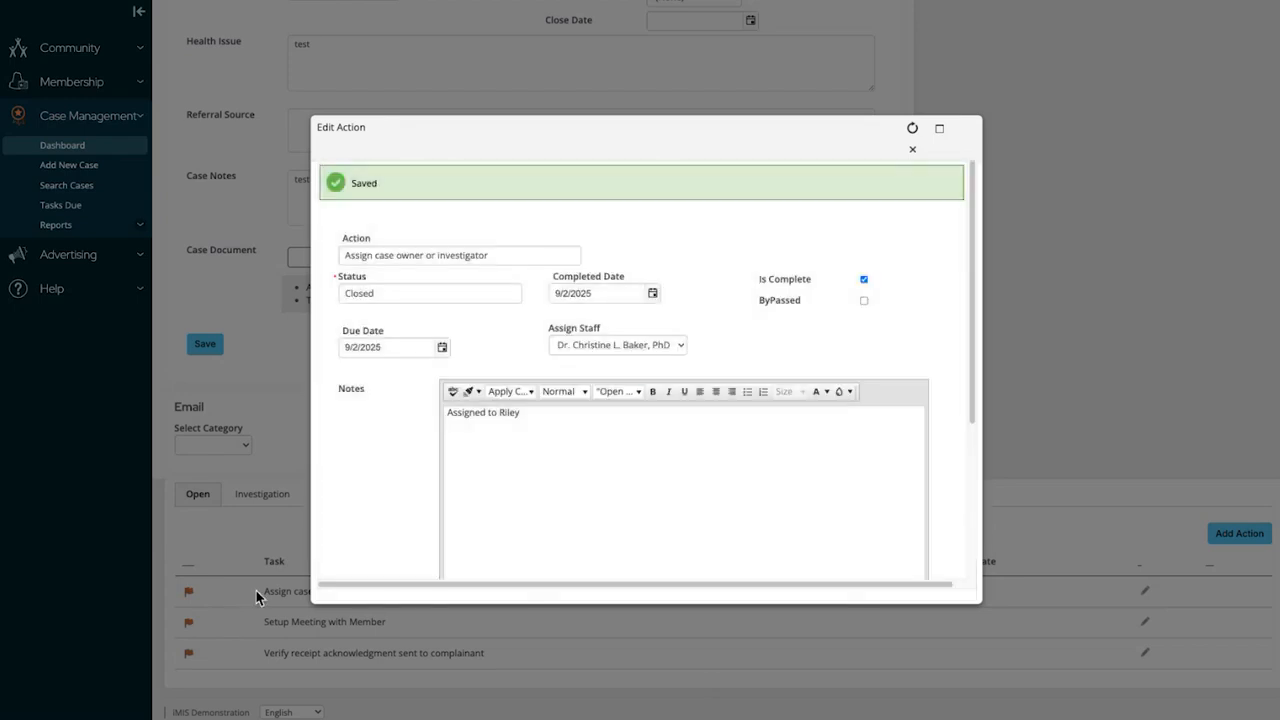
left_click(913, 150)
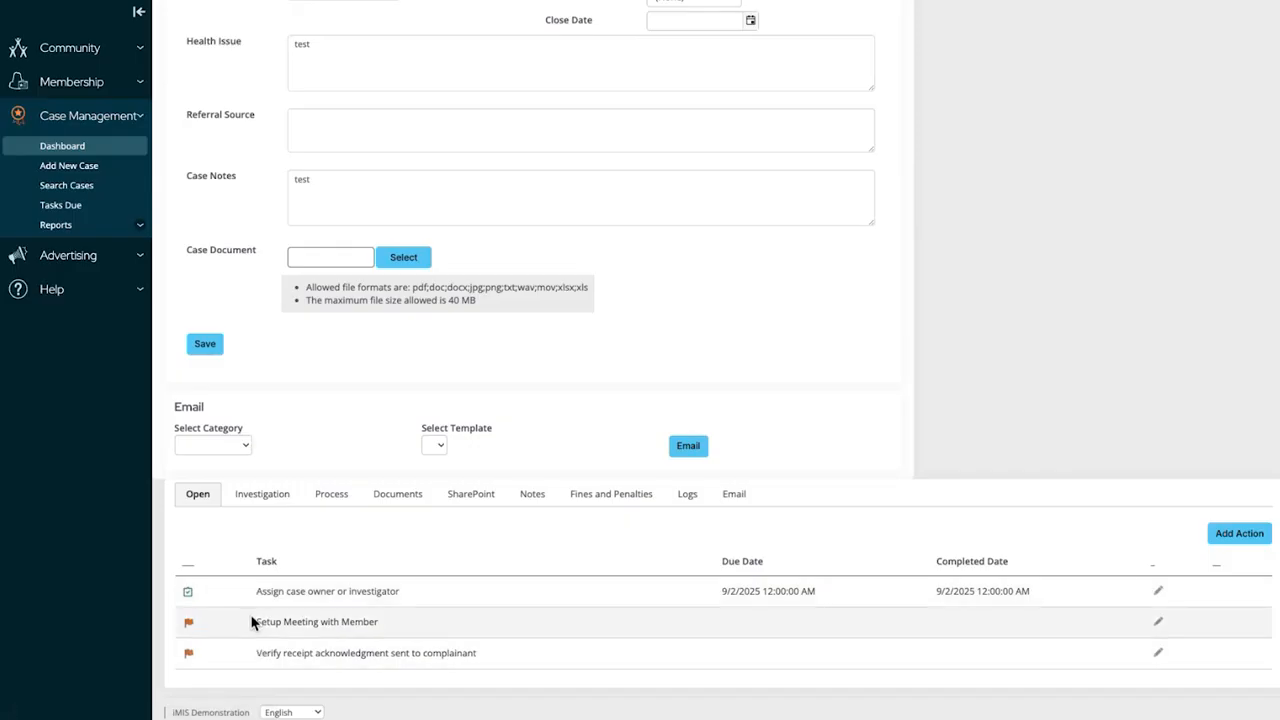
- Review the complaint's Investigation and Process task lists and its case stage setting
left_click(270, 496)
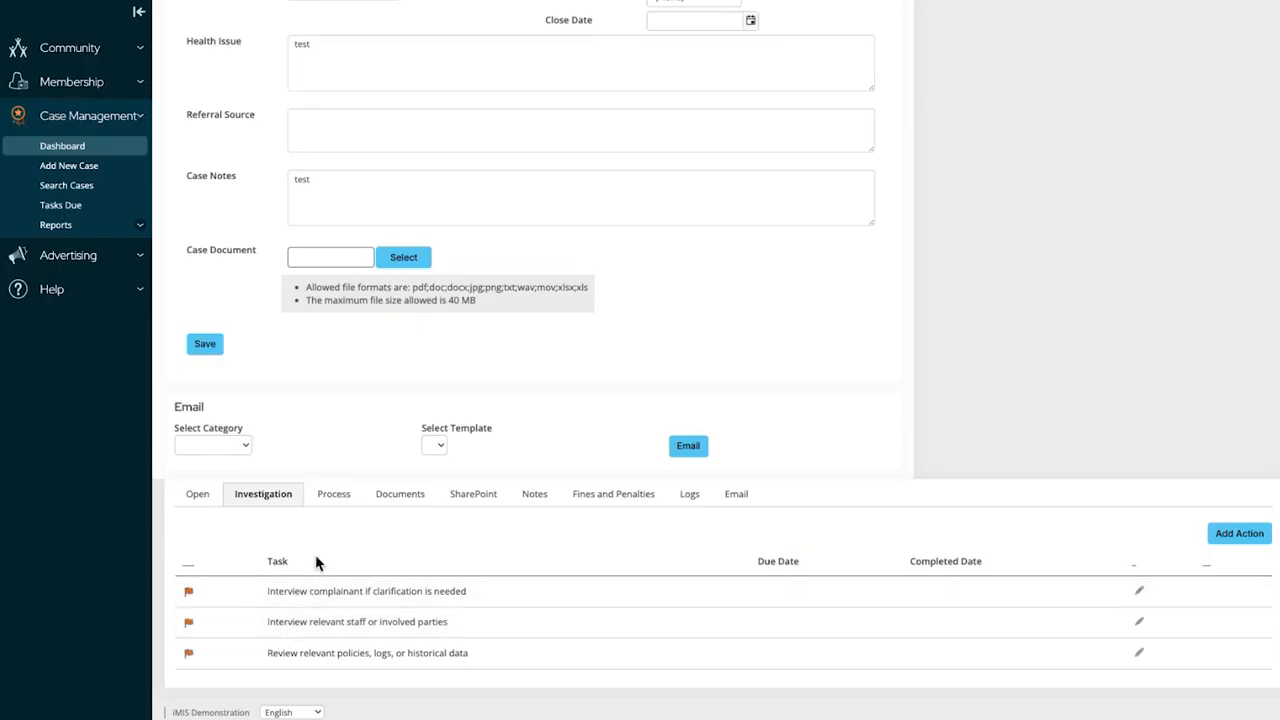
scroll(320, 565, "up", 5)
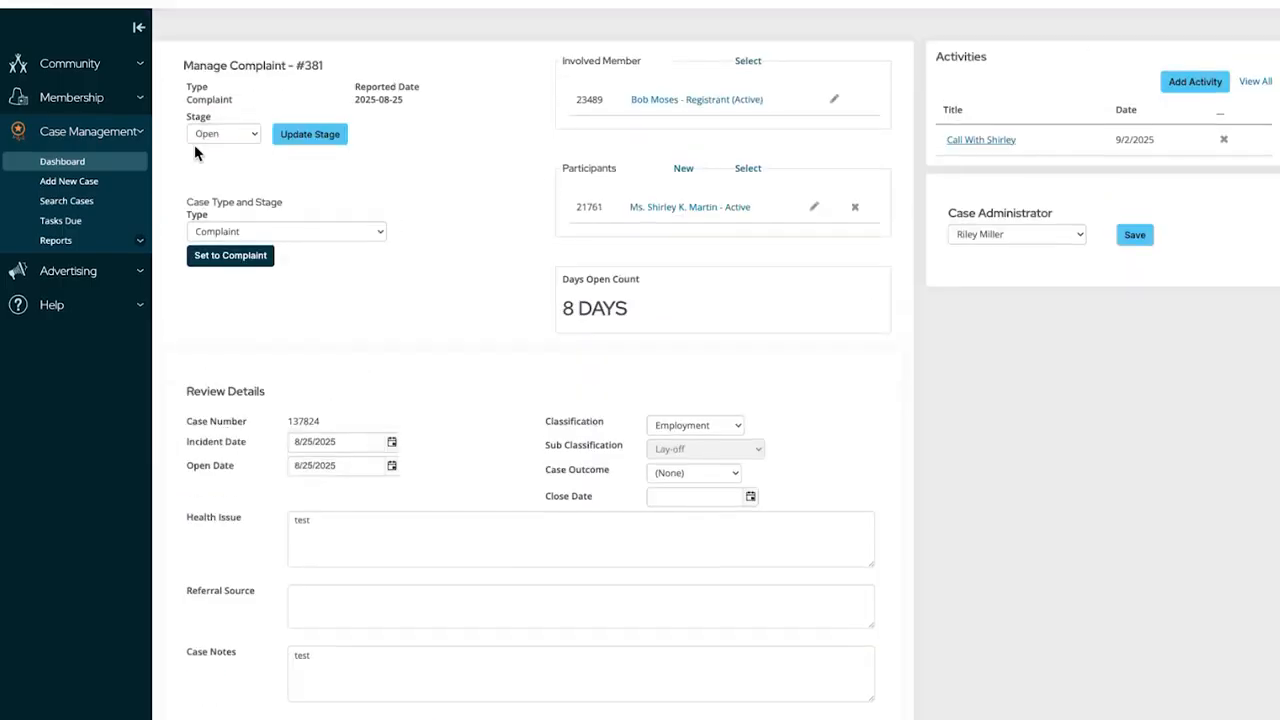
scroll(440, 460, "down", 2)
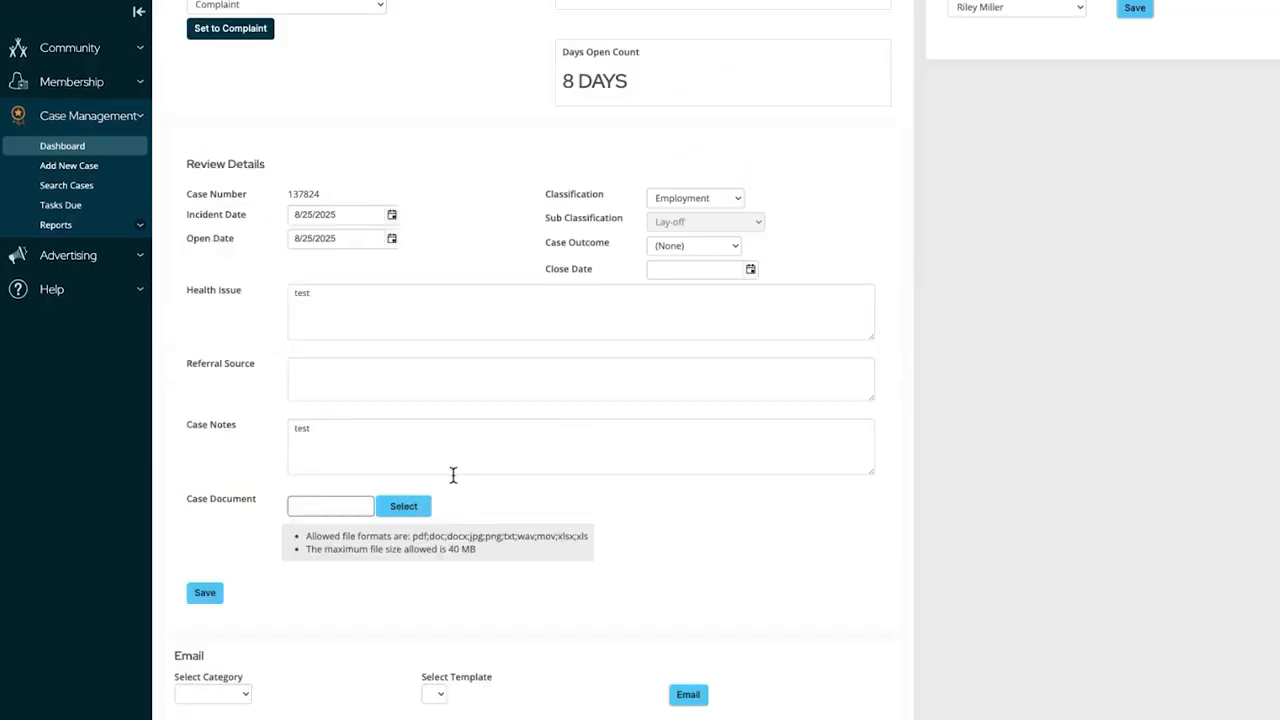
scroll(479, 510, "down", 2)
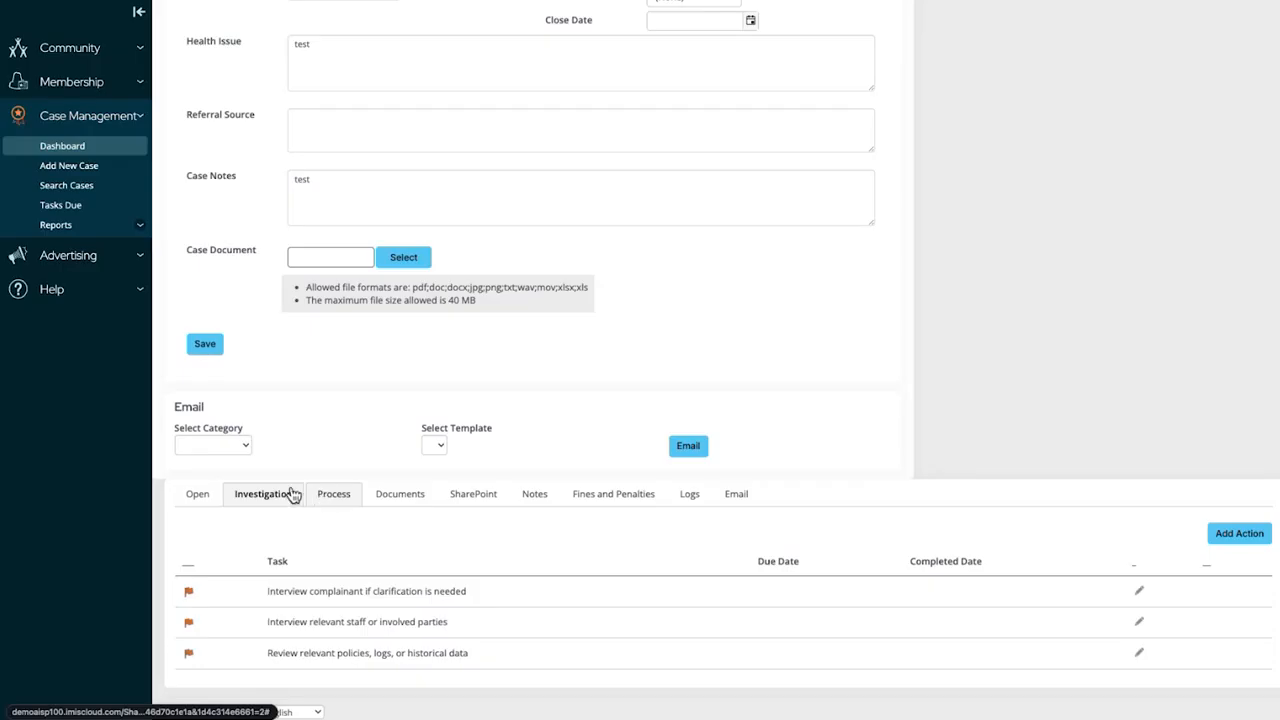
left_click(340, 498)
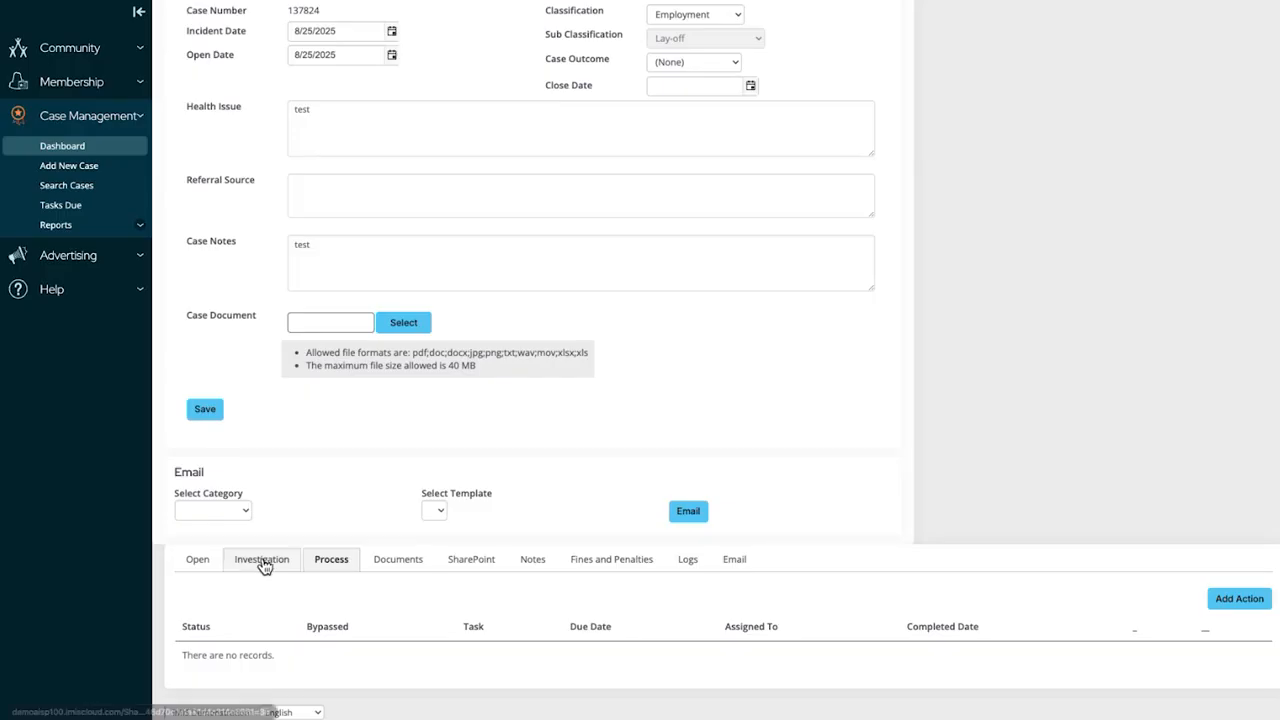
scroll(263, 423, "up", 5)
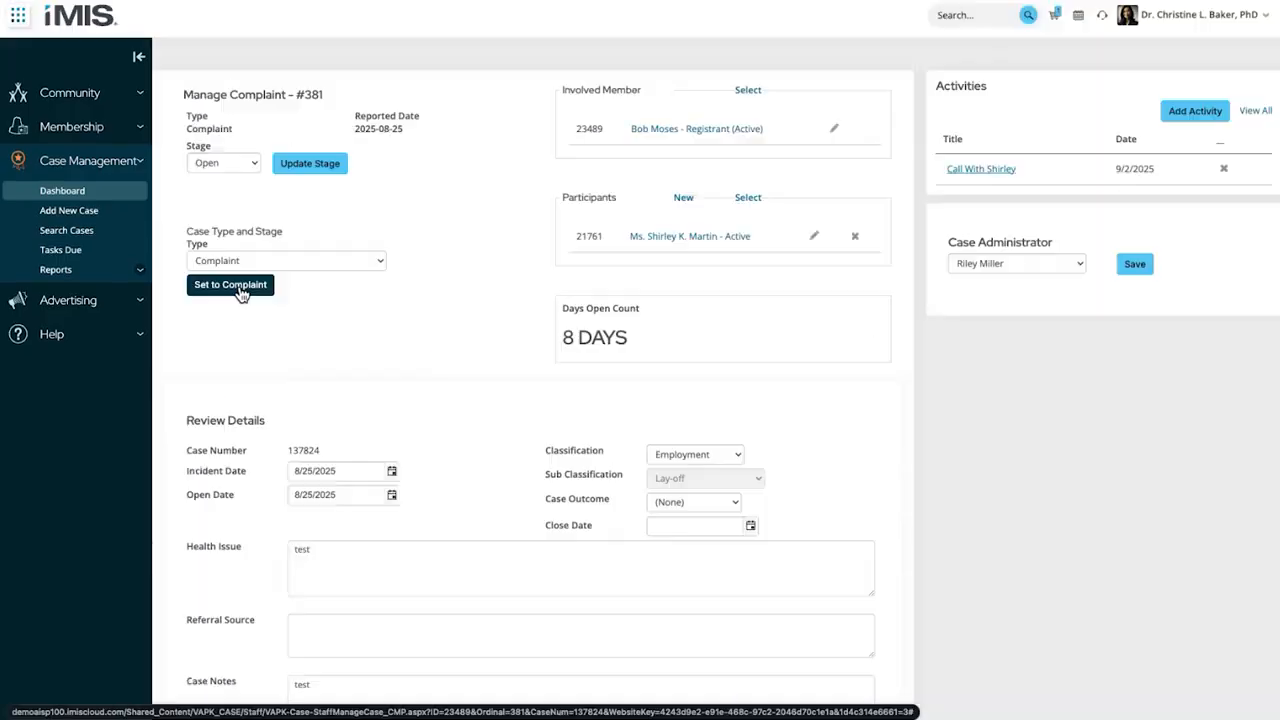
left_click(222, 163)
left_click(360, 207)
left_click(496, 325)
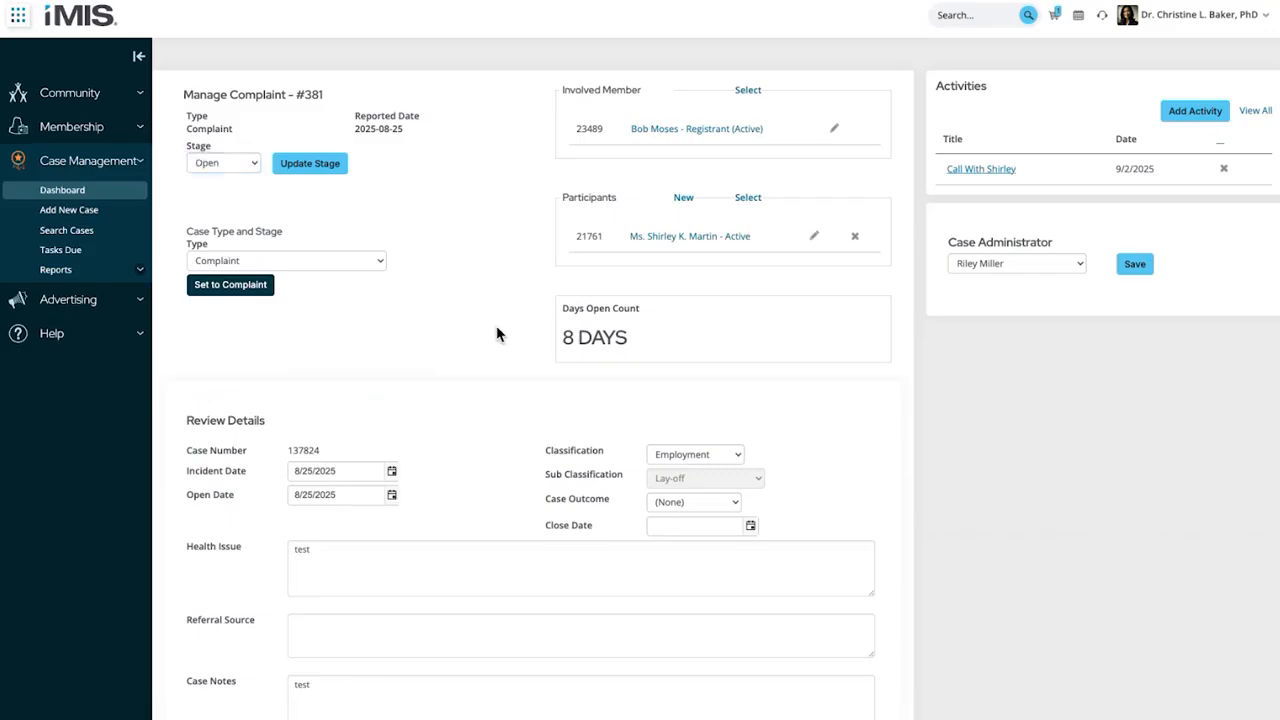
scroll(497, 330, "down", 5)
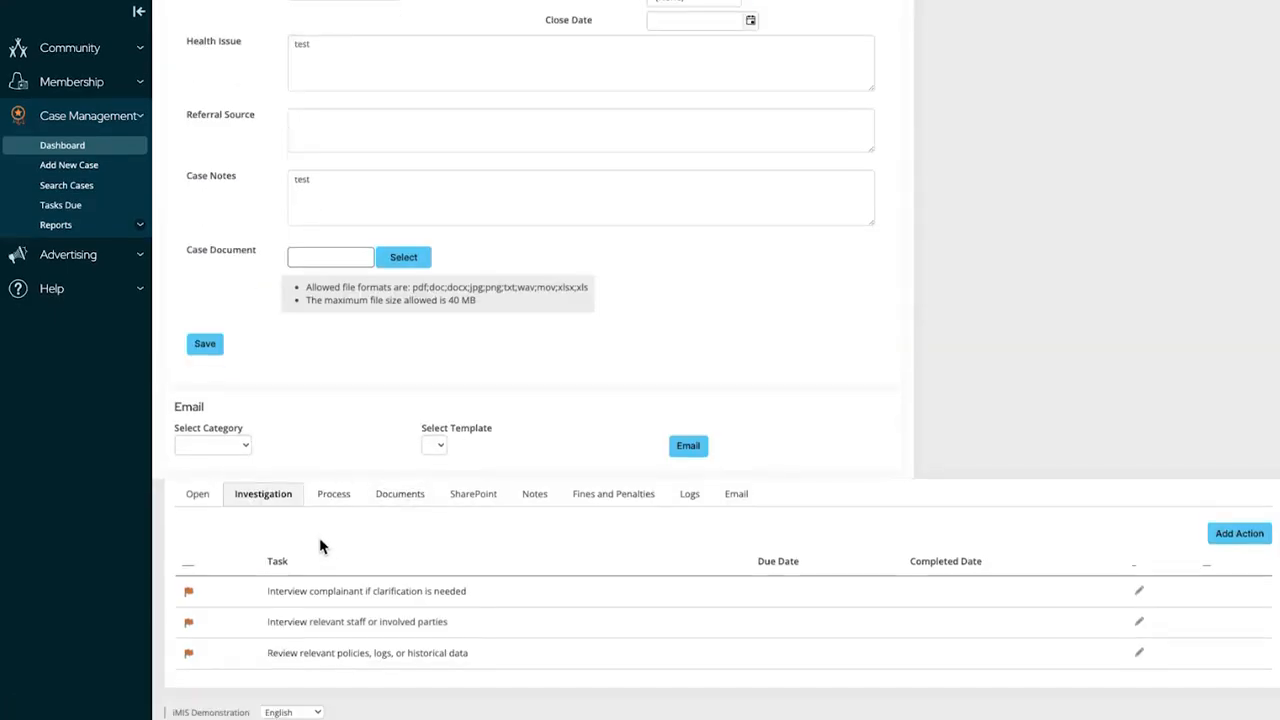
- Start a document upload on the case with the description Screenshots and the type Screenshots
scroll(347, 602, "up", 1)
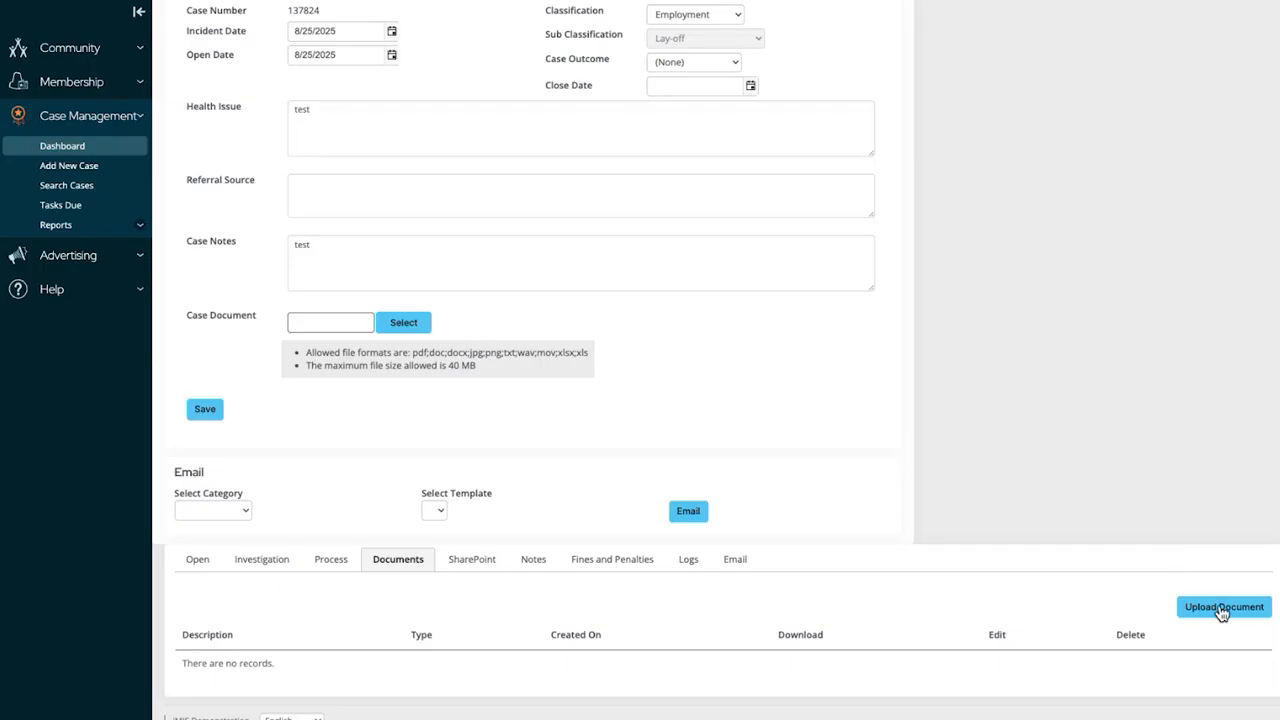
left_click(1221, 610)
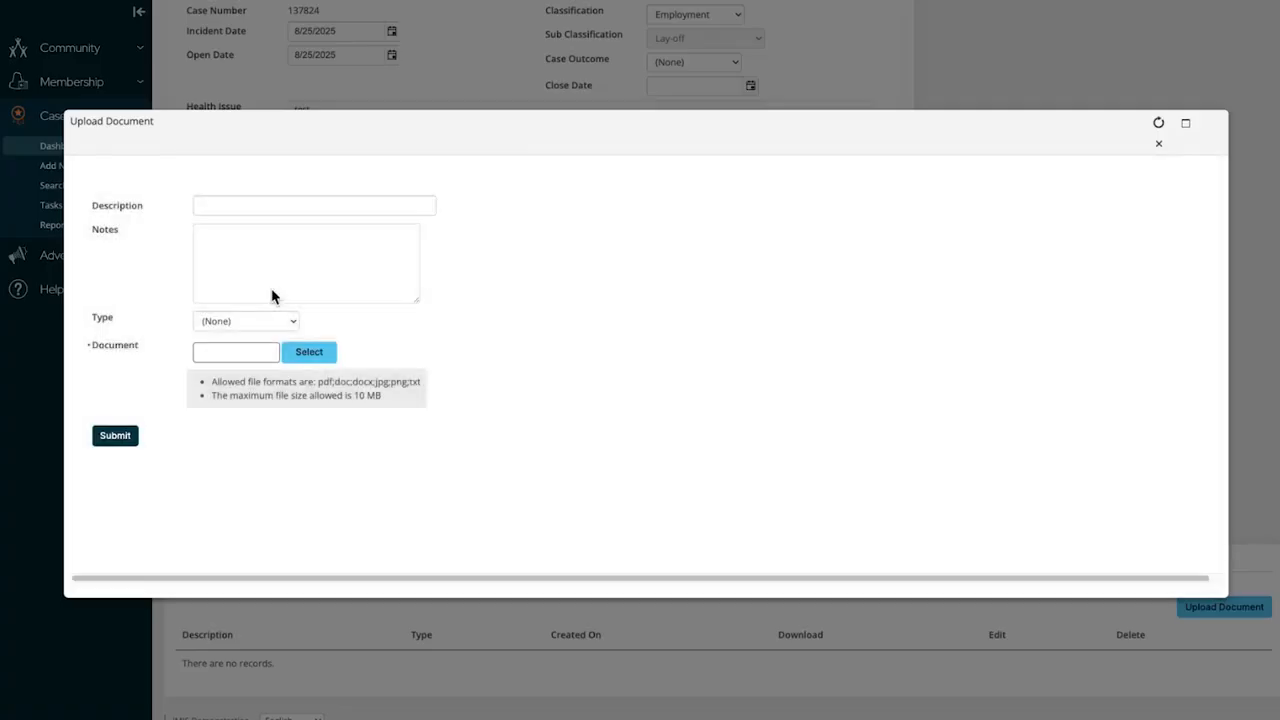
left_click(251, 205)
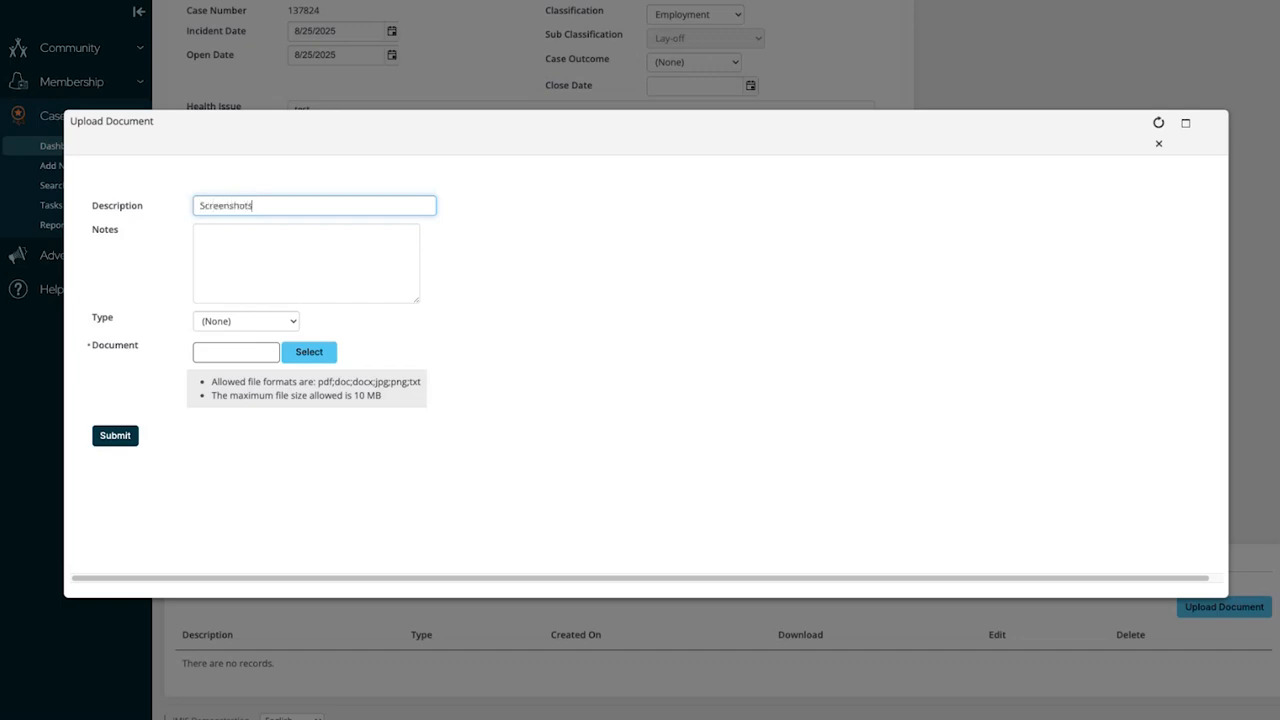
left_click(248, 321)
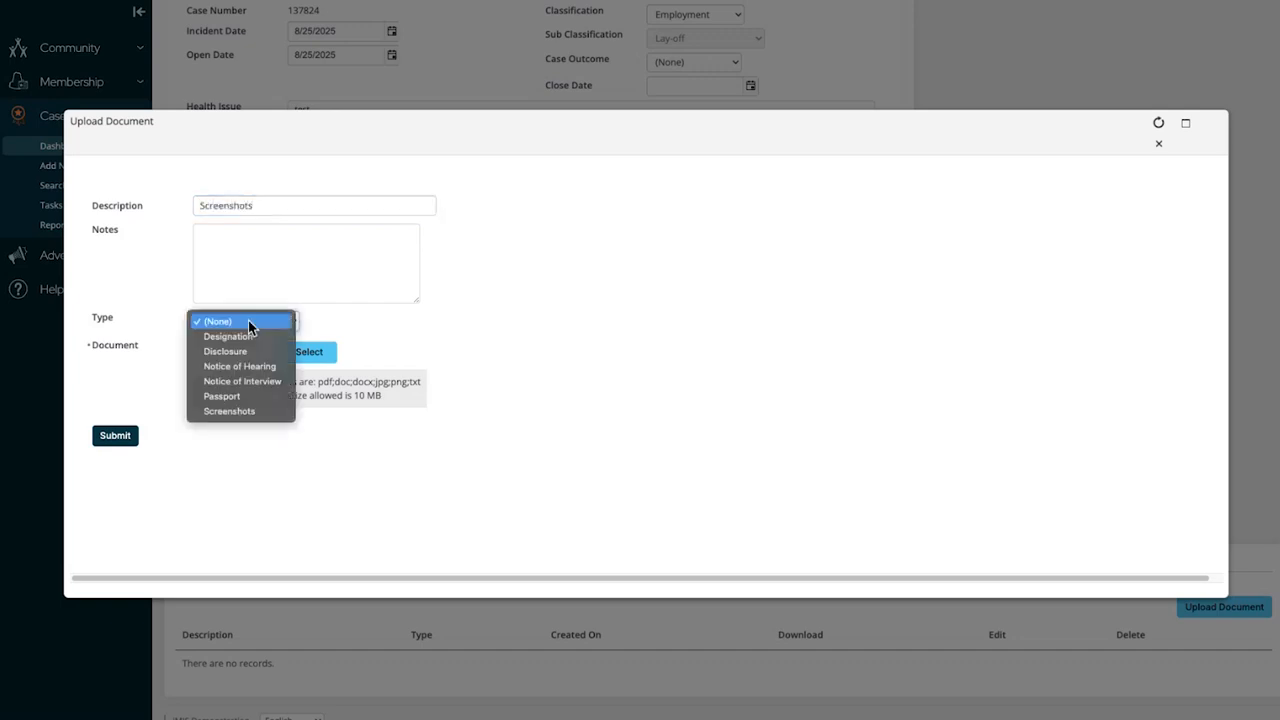
left_click(271, 410)
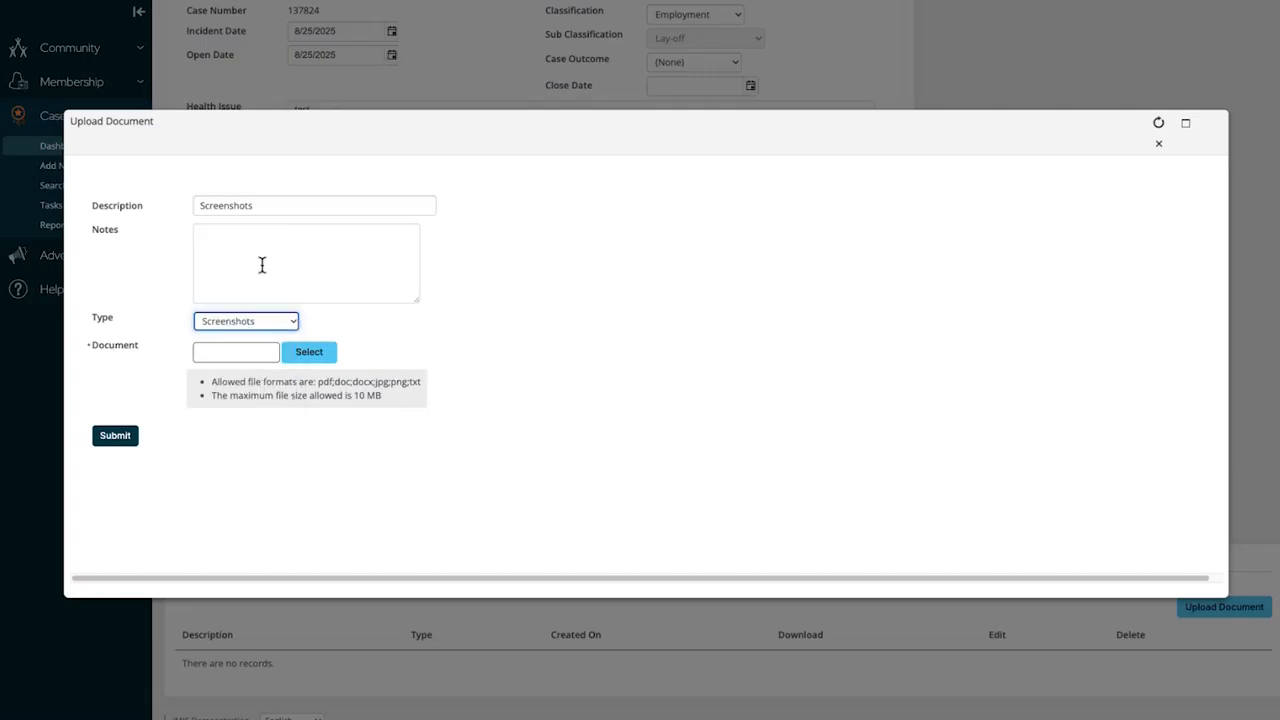
- Change the description of the document being uploaded to Evidence
left_click(271, 203)
double_click(272, 203)
type("Ex")
type("idence")
- Attach Sample Document.pdf from the Sample Document folder and submit the document to the case
left_click(312, 352)
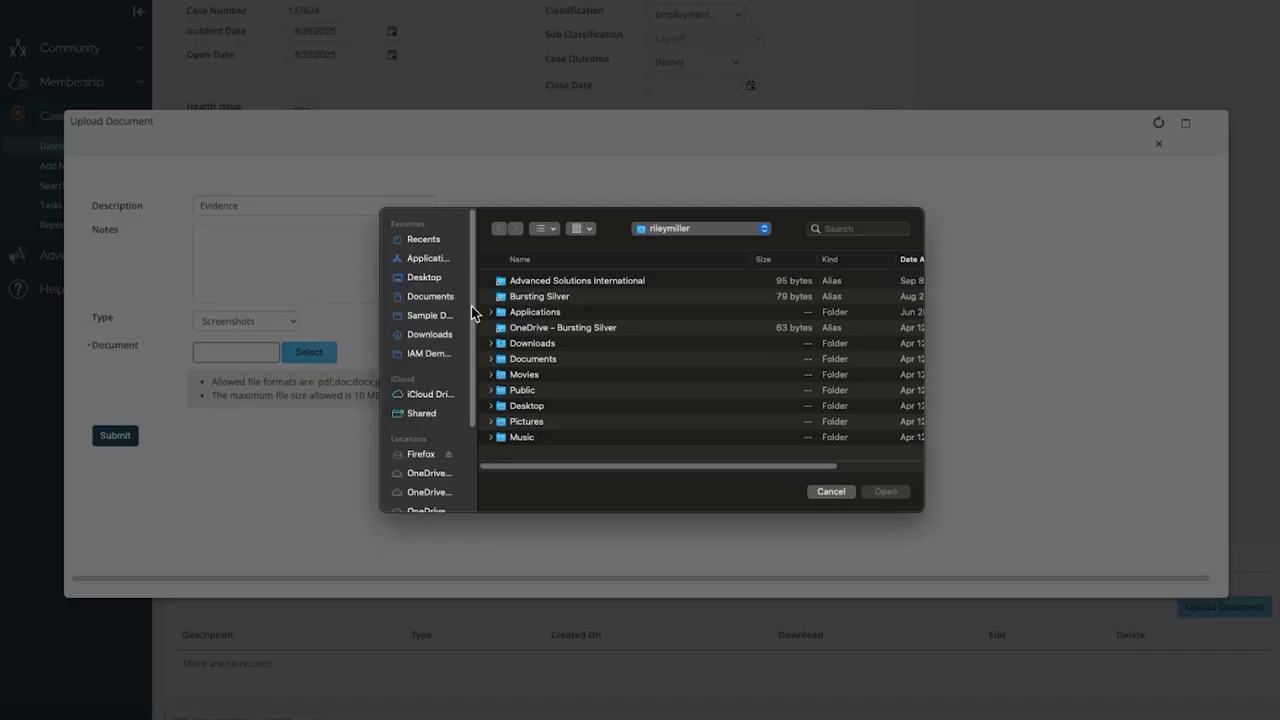
left_click(430, 315)
double_click(514, 284)
left_click(124, 438)
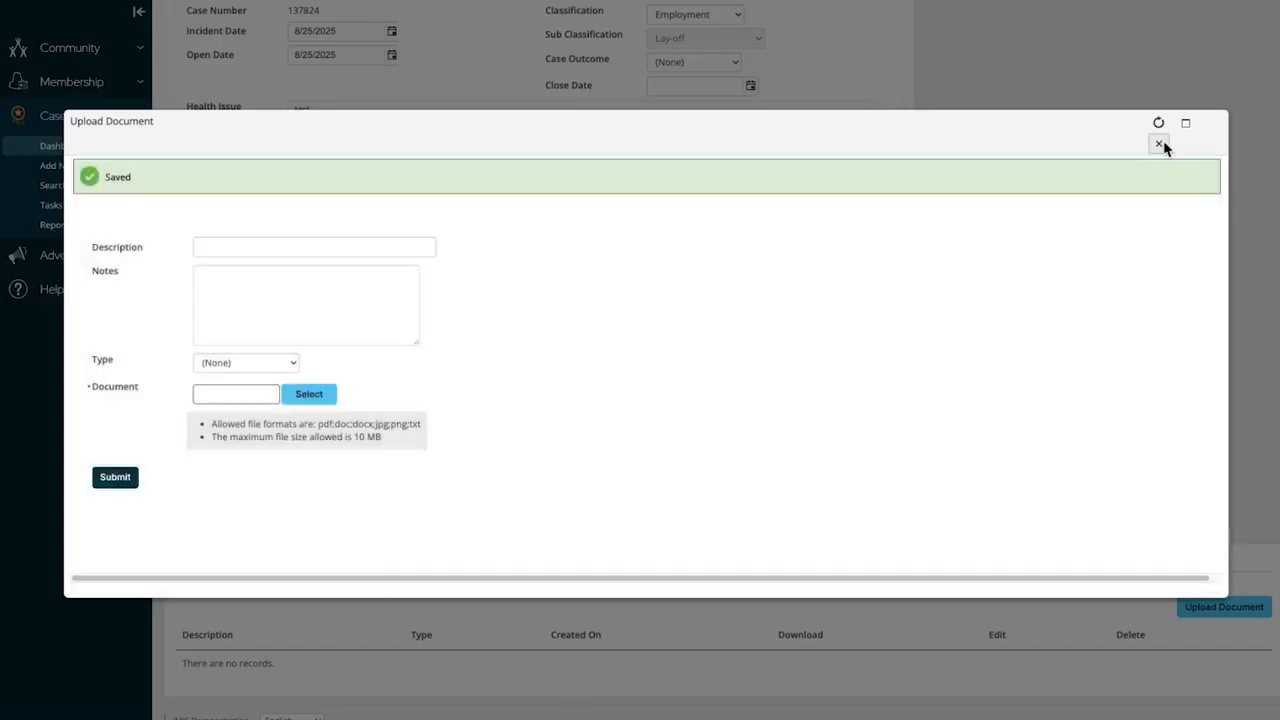
left_click(1159, 144)
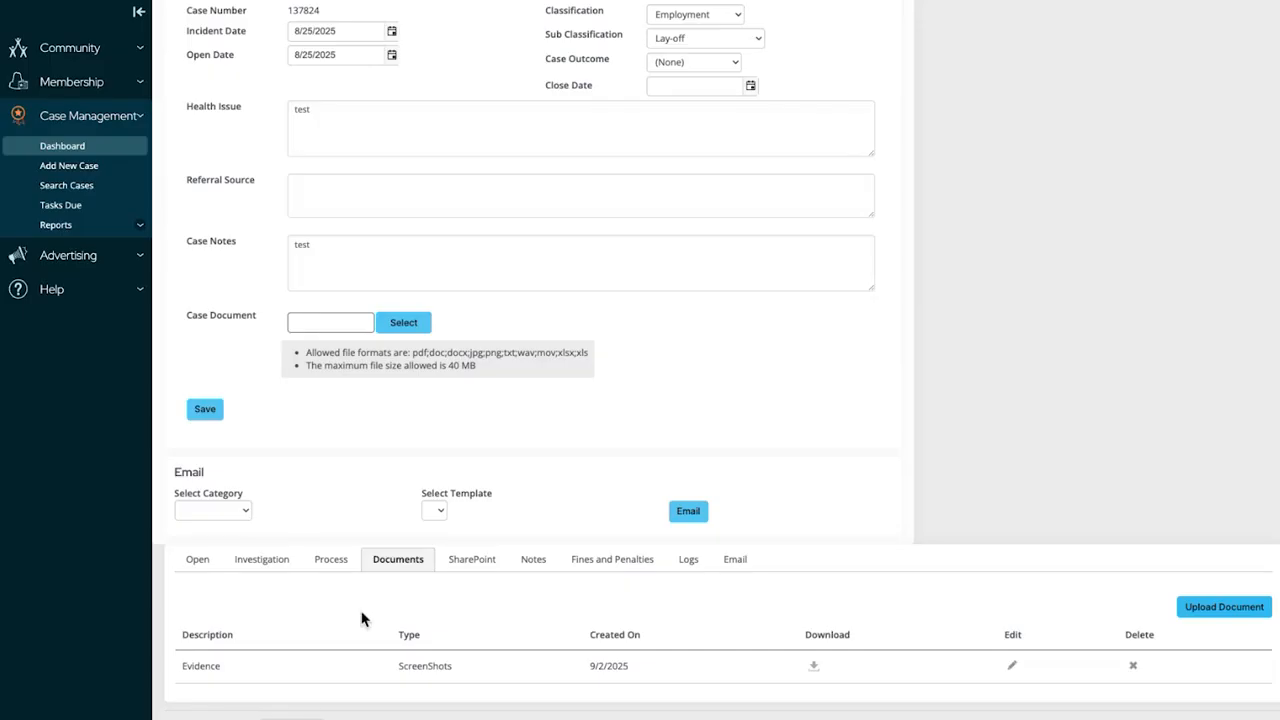
- Upload Sample Document.pdf, Sample Document.docx and Sample Document 5.pdf to the case's SharePoint documents
left_click(461, 562)
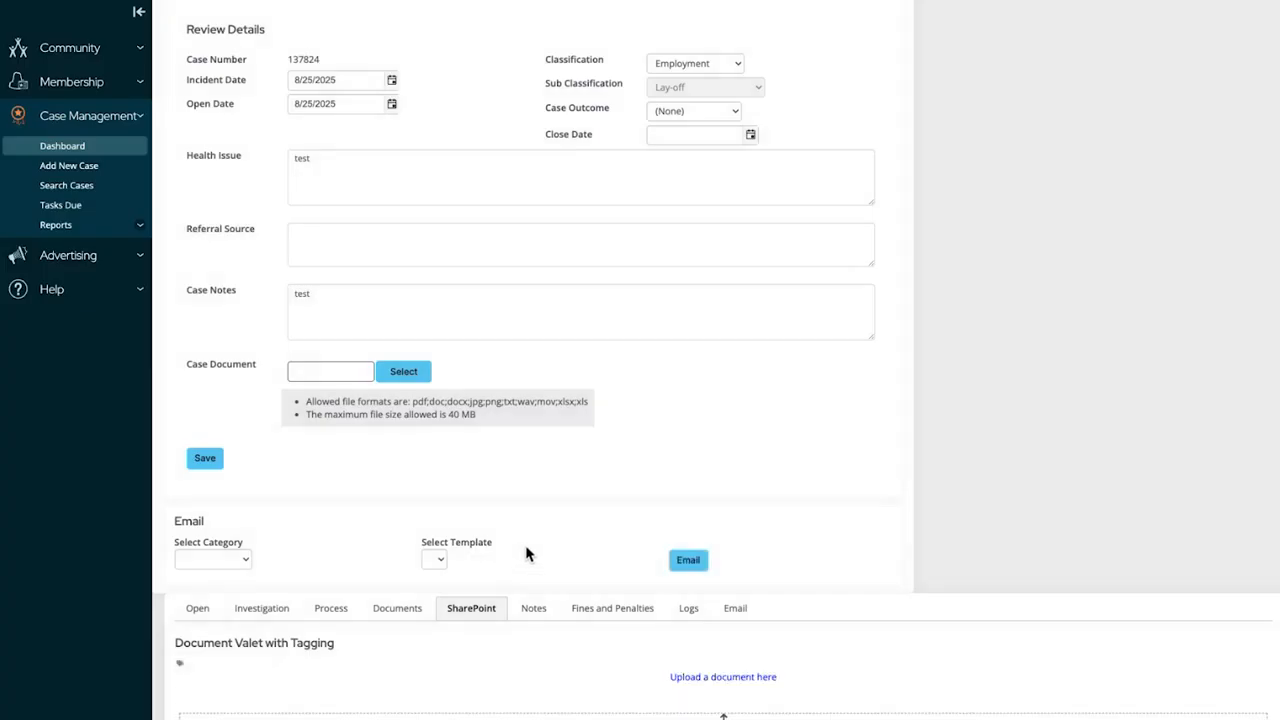
scroll(527, 553, "down", 1)
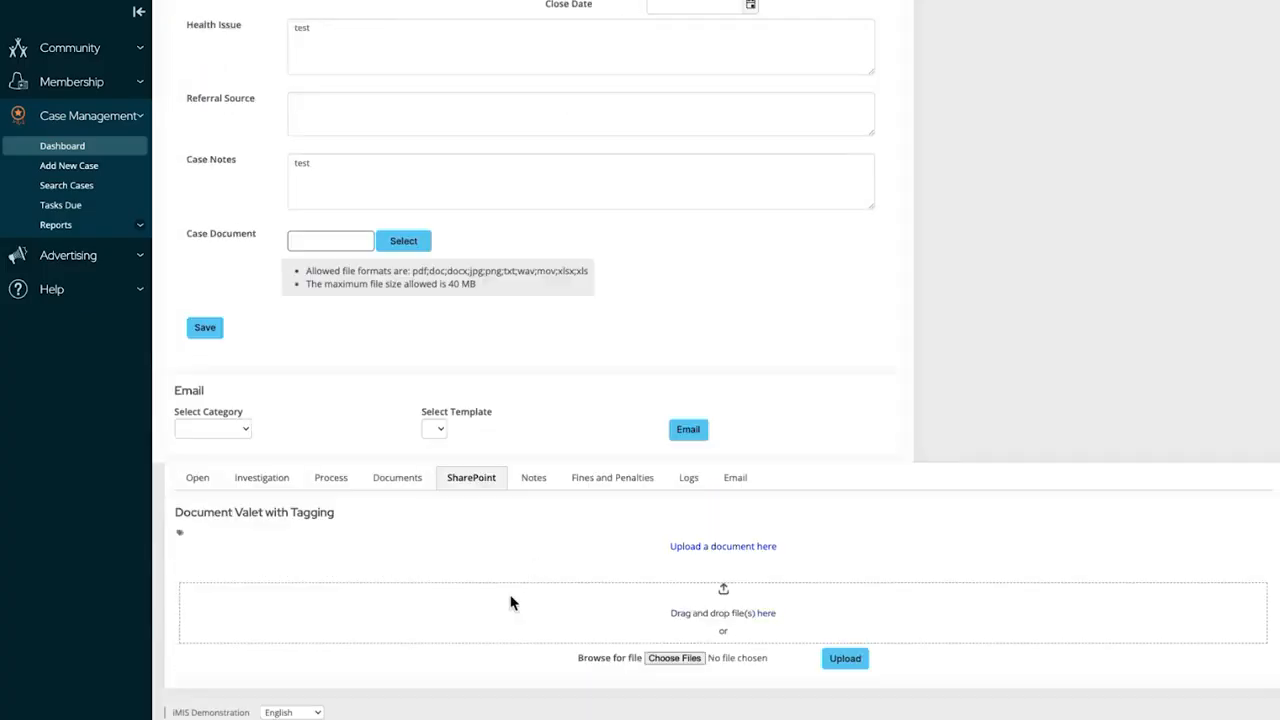
left_click(675, 658)
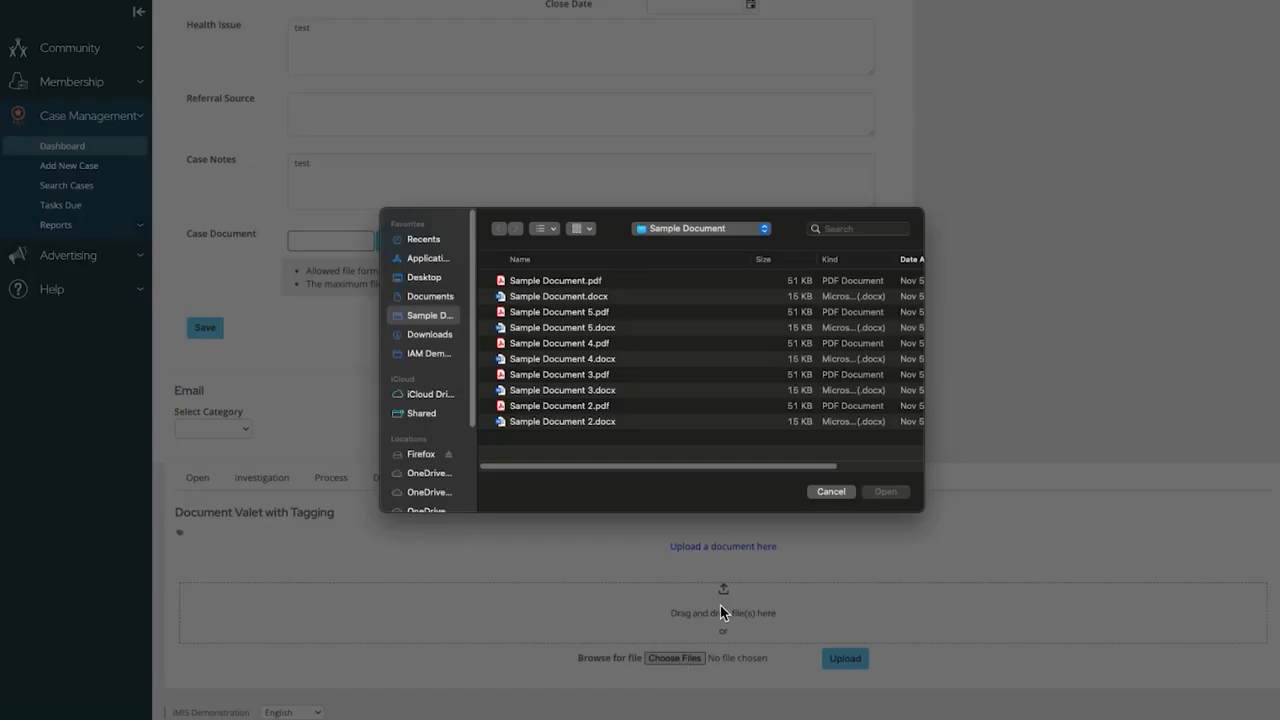
left_click(557, 285)
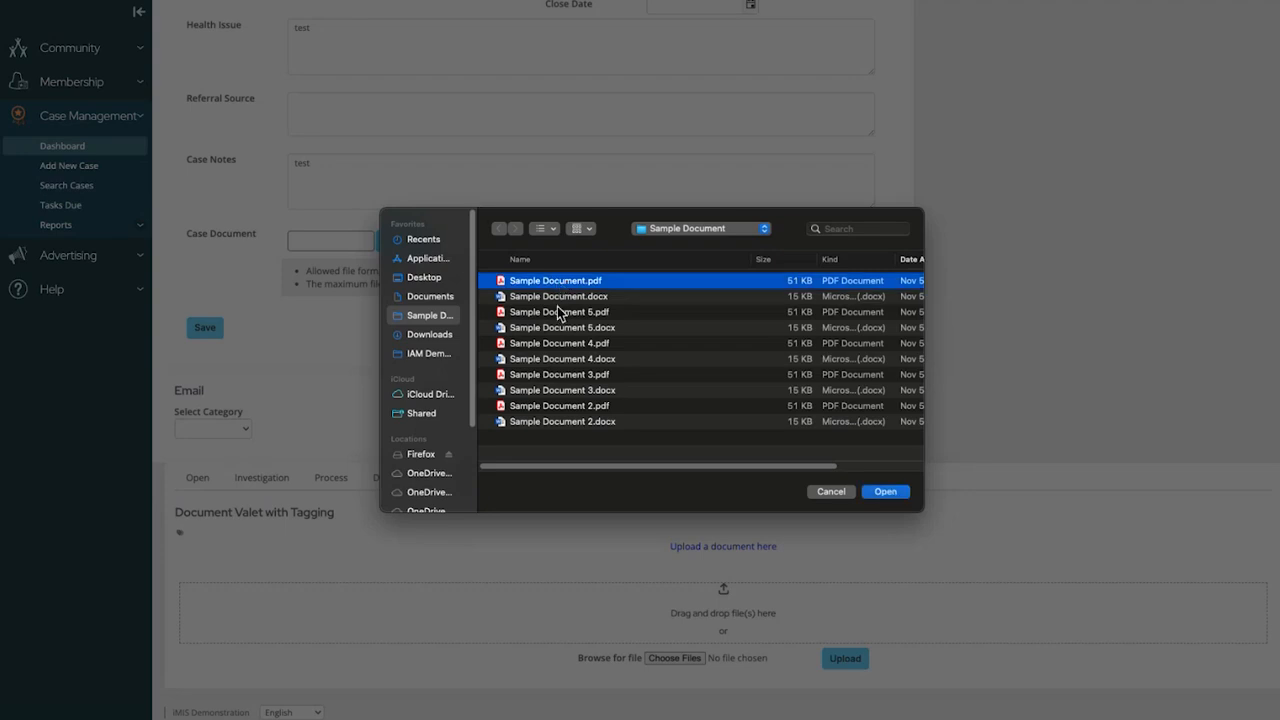
left_click(558, 312, "shift")
left_click(904, 499)
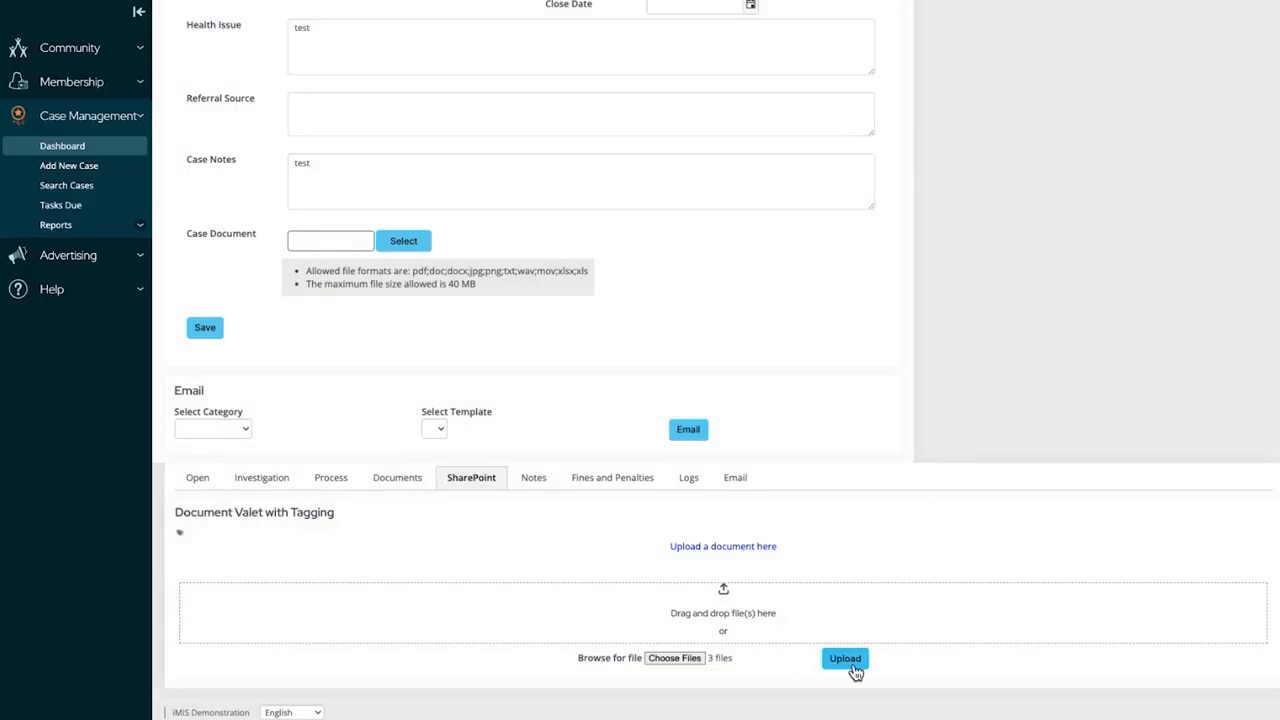
left_click(844, 660)
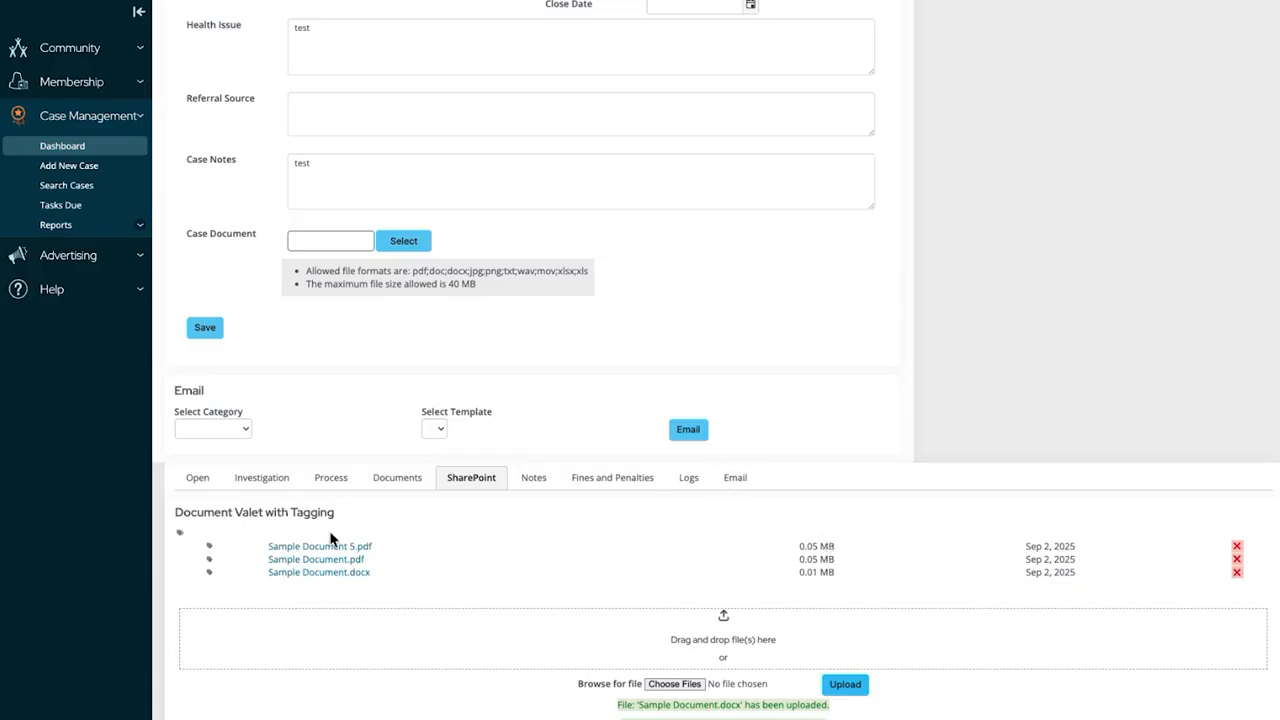
- Add the tag Passport to Sample Document 5.pdf in the case's SharePoint documents
scroll(1008, 373, "down", 1)
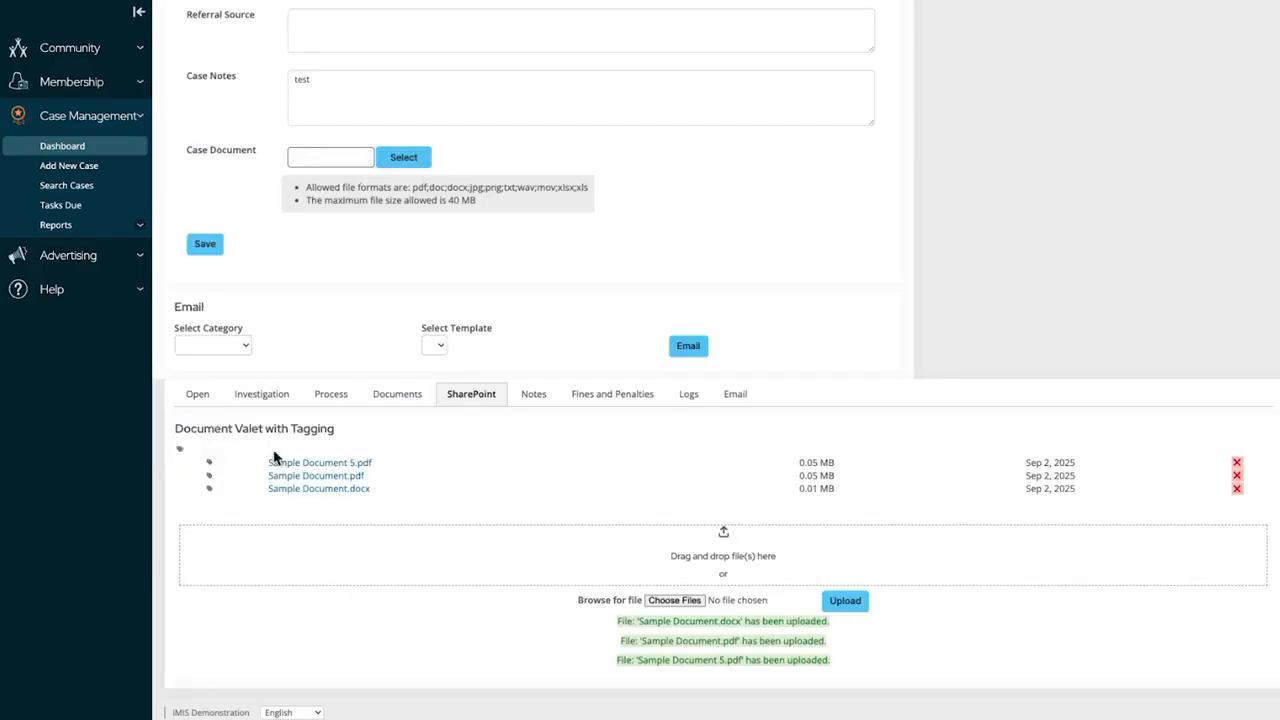
left_click(210, 464)
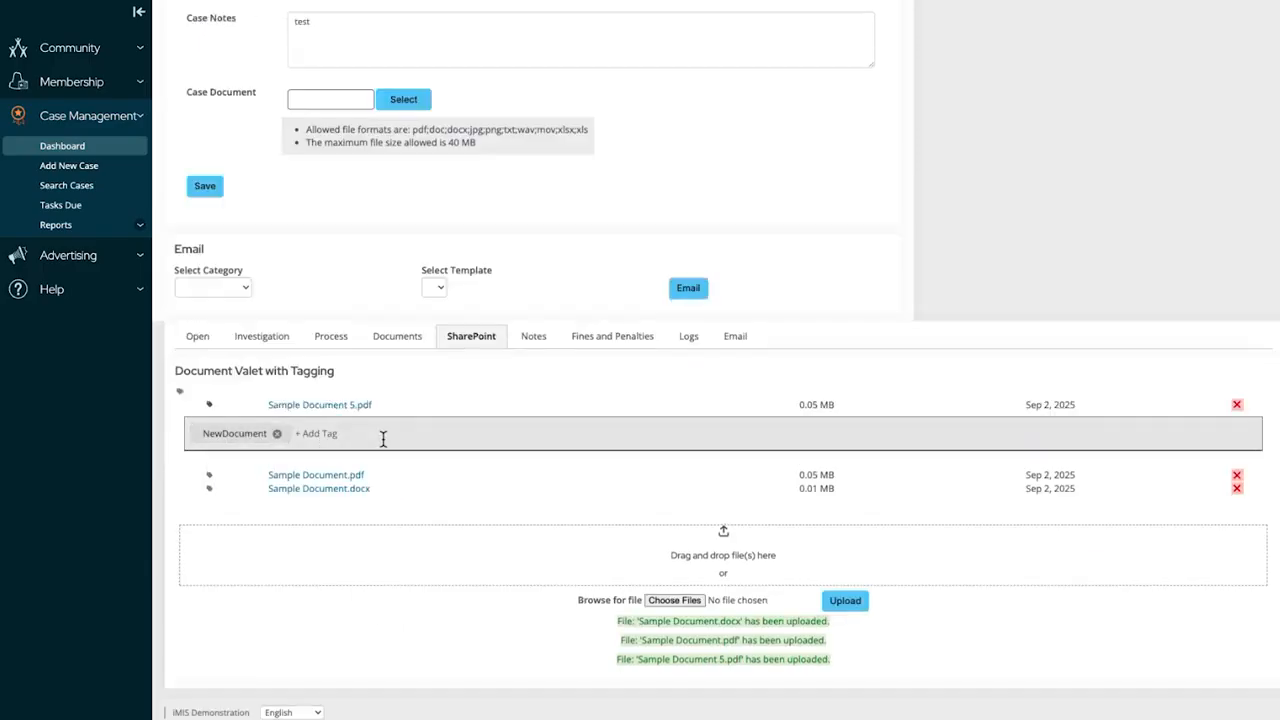
type("Pa")
key("Return")
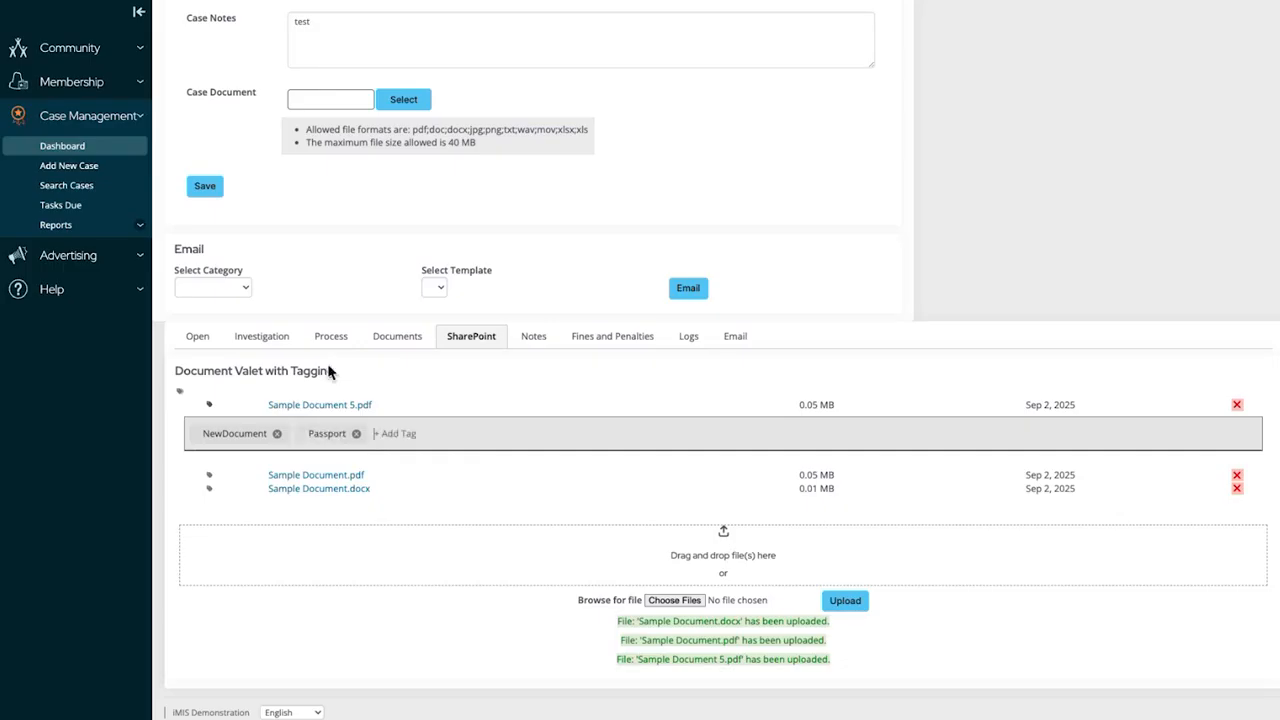
- View the tags of Sample Document.pdf and check the tag control above the SharePoint file list
left_click(209, 476)
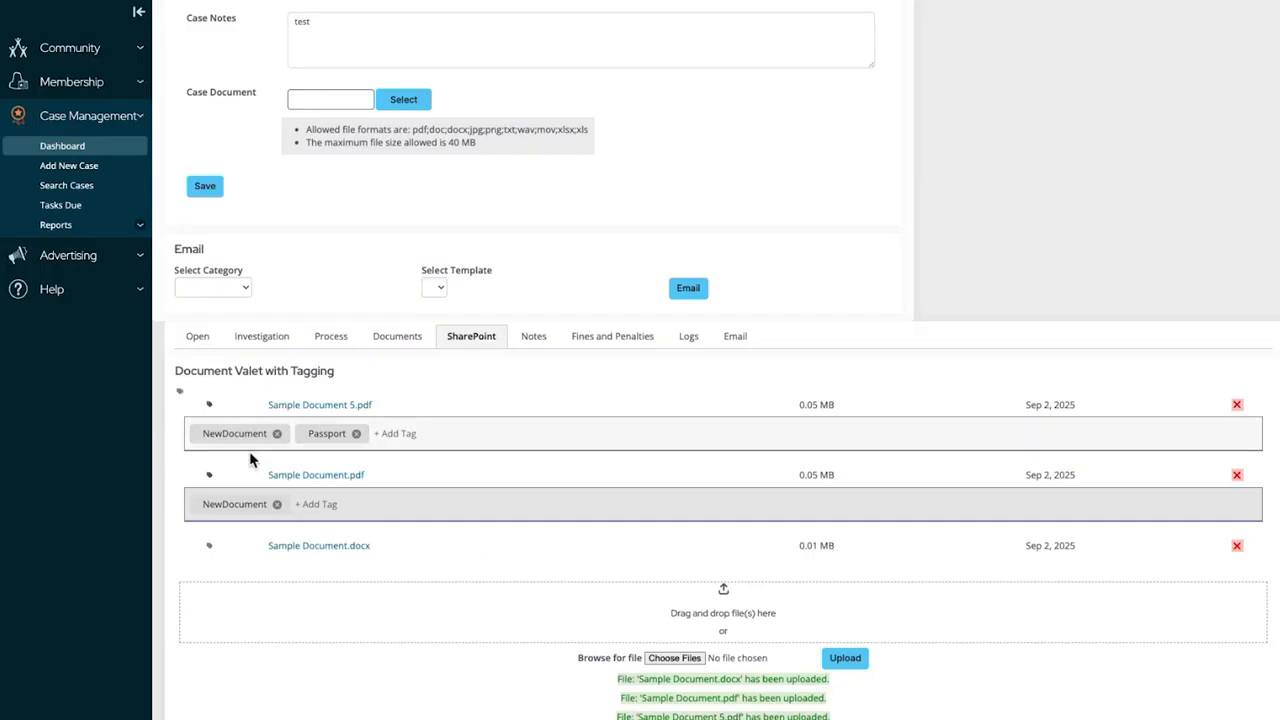
left_click(180, 394)
left_click(180, 394)
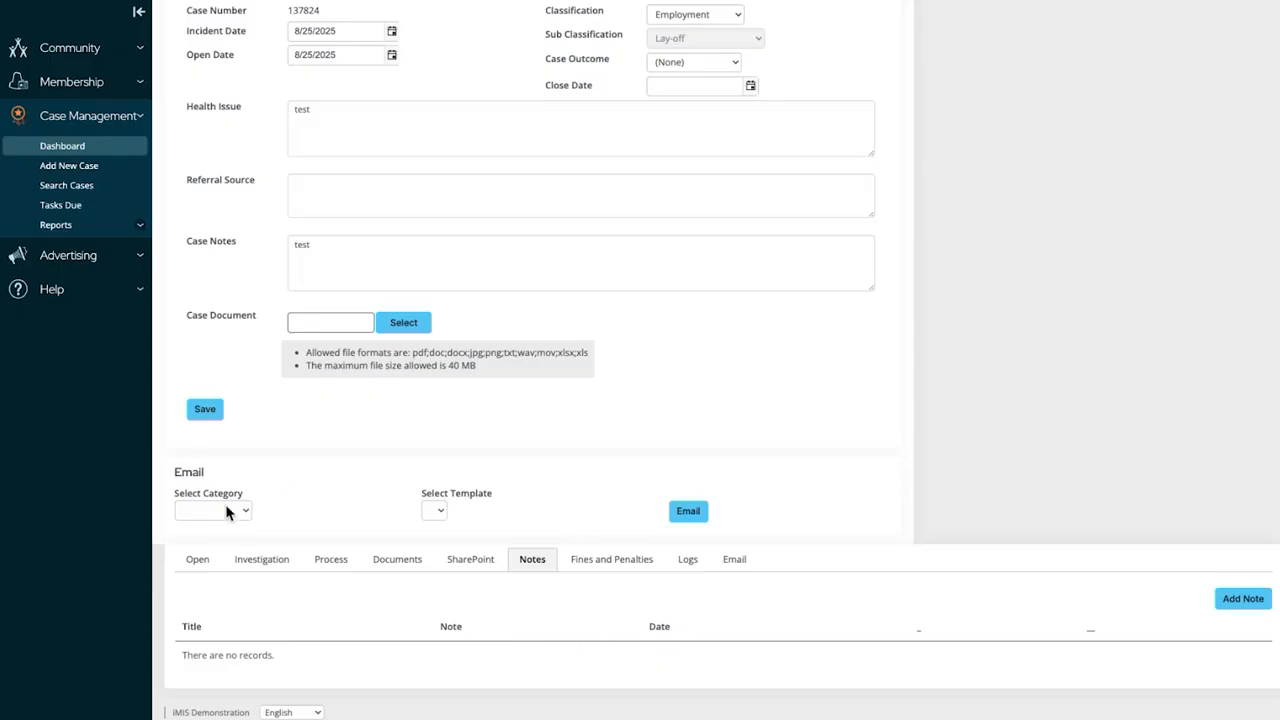
- Open a new case note, examine its title, date and note fields, and close it without saving
left_click(1243, 598)
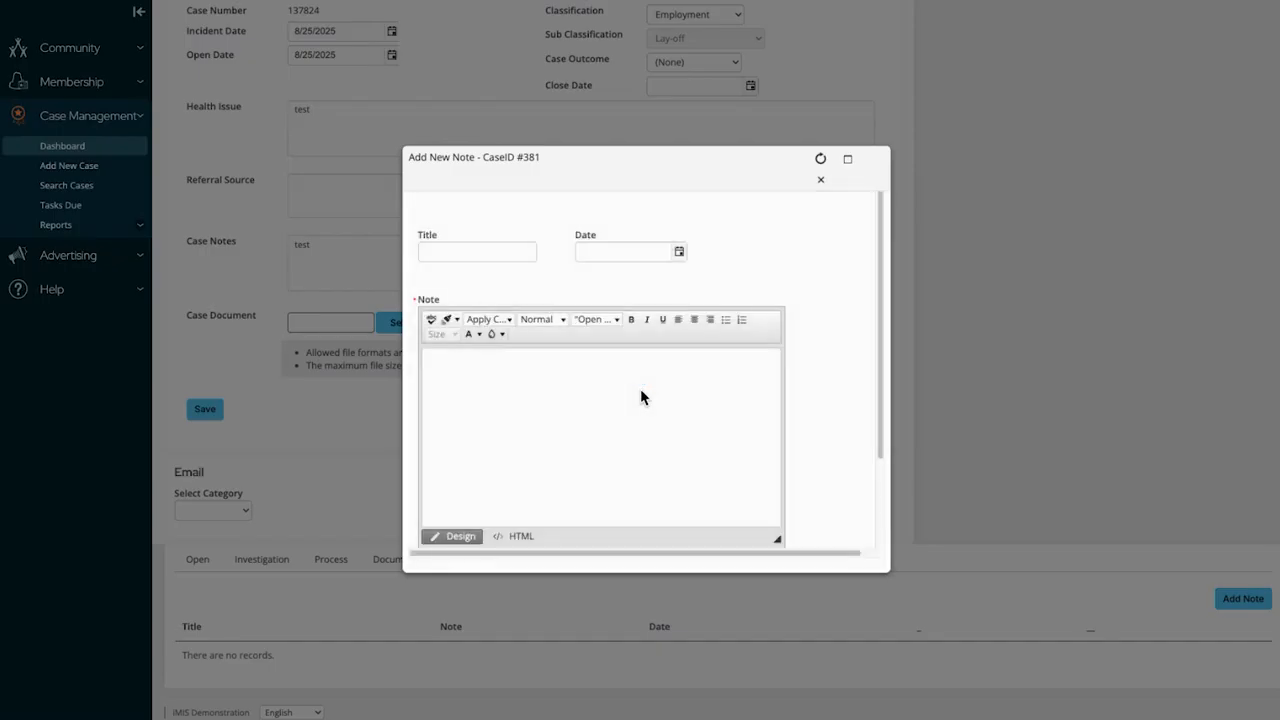
scroll(820, 335, "down", 2)
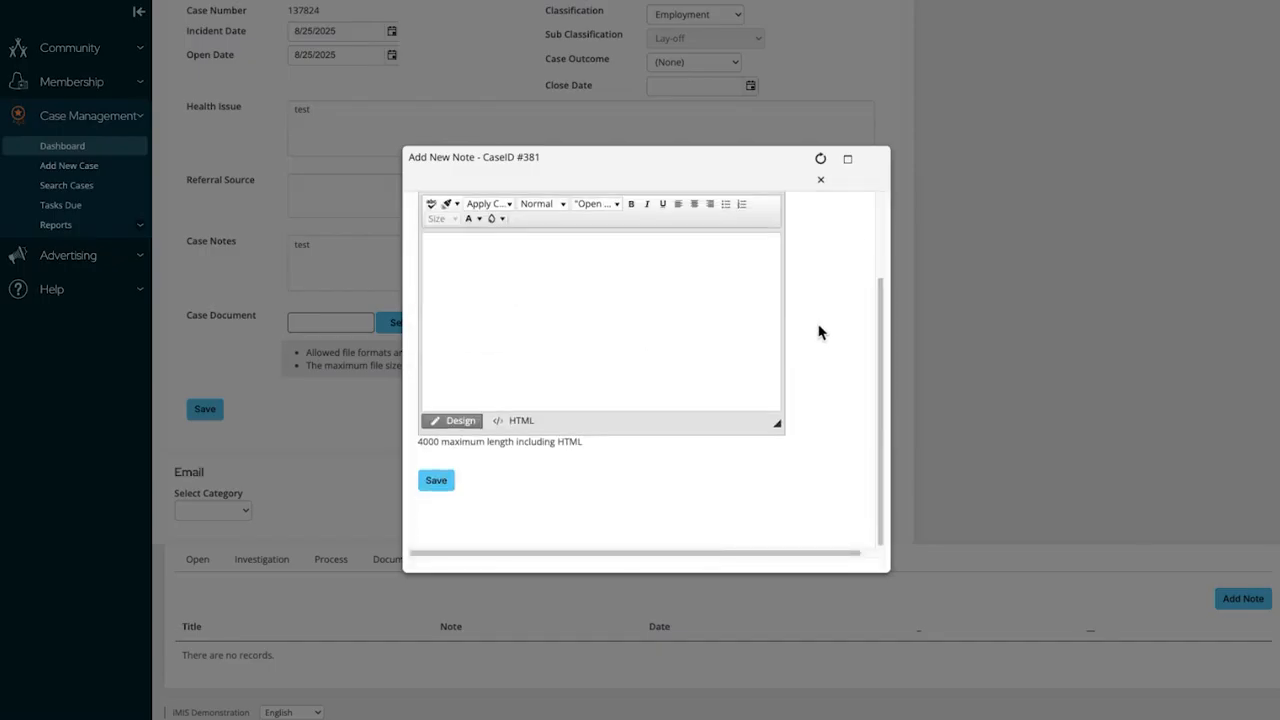
left_click(822, 181)
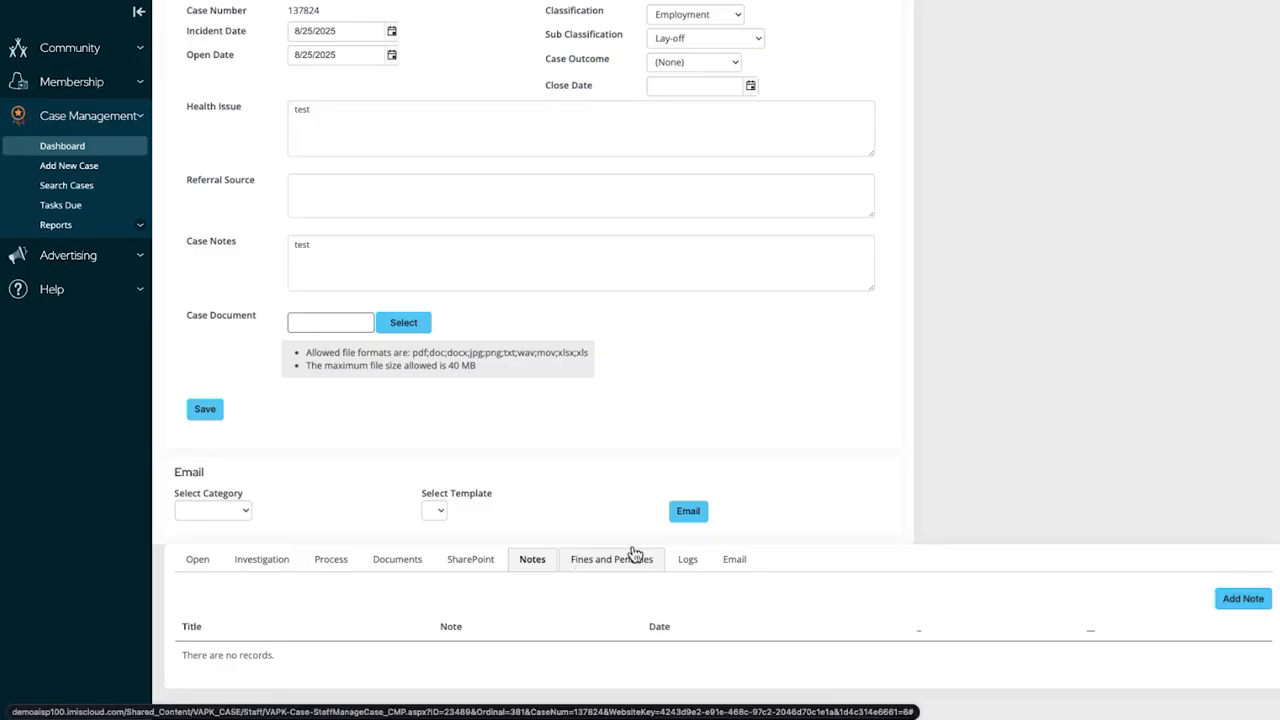
scroll(592, 366, "up", 3)
scroll(594, 367, "down", 3)
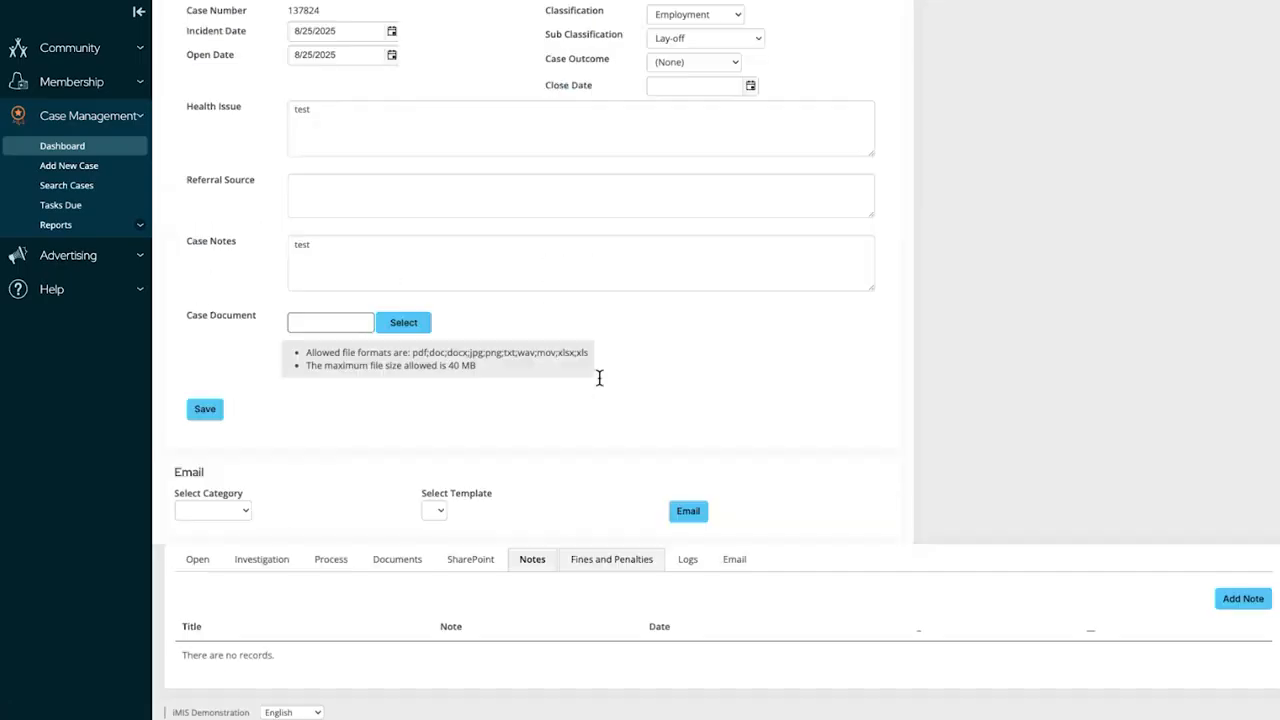
- Add a fine to the case with the details "Issued based on policy 13.1" and proceed to checkout
left_click(594, 578)
scroll(612, 598, "down", 3)
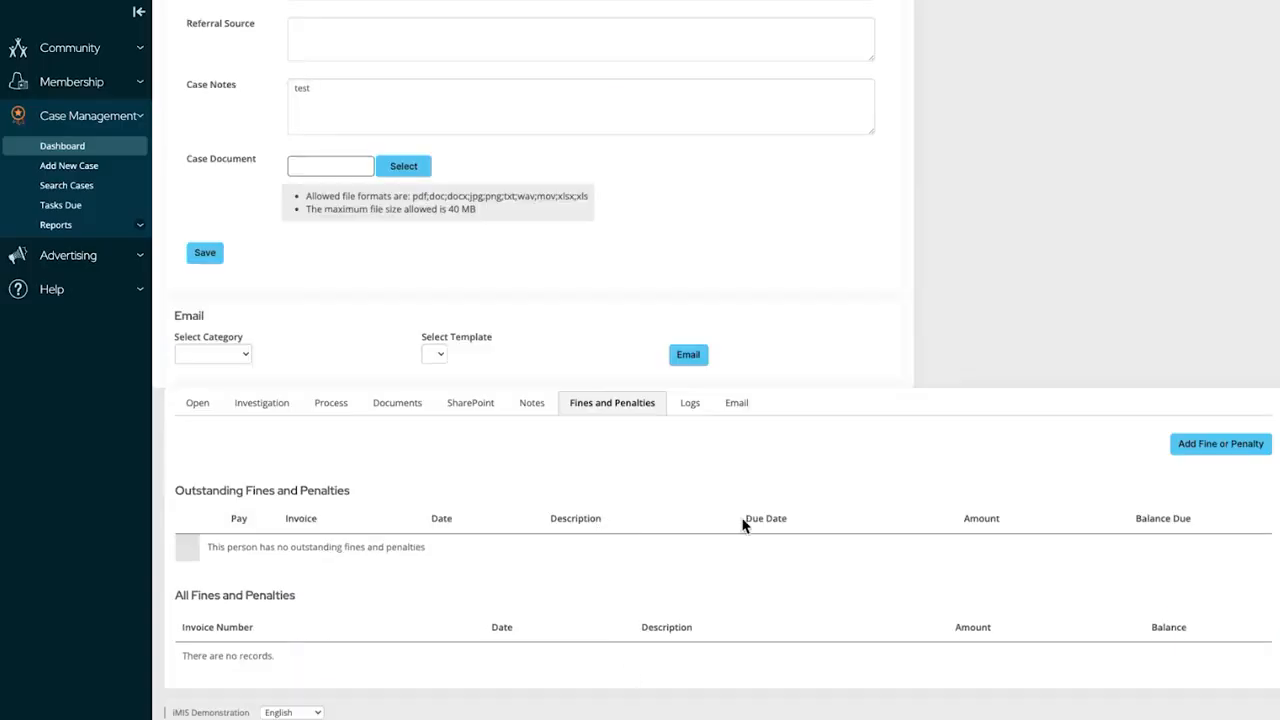
left_click(1241, 447)
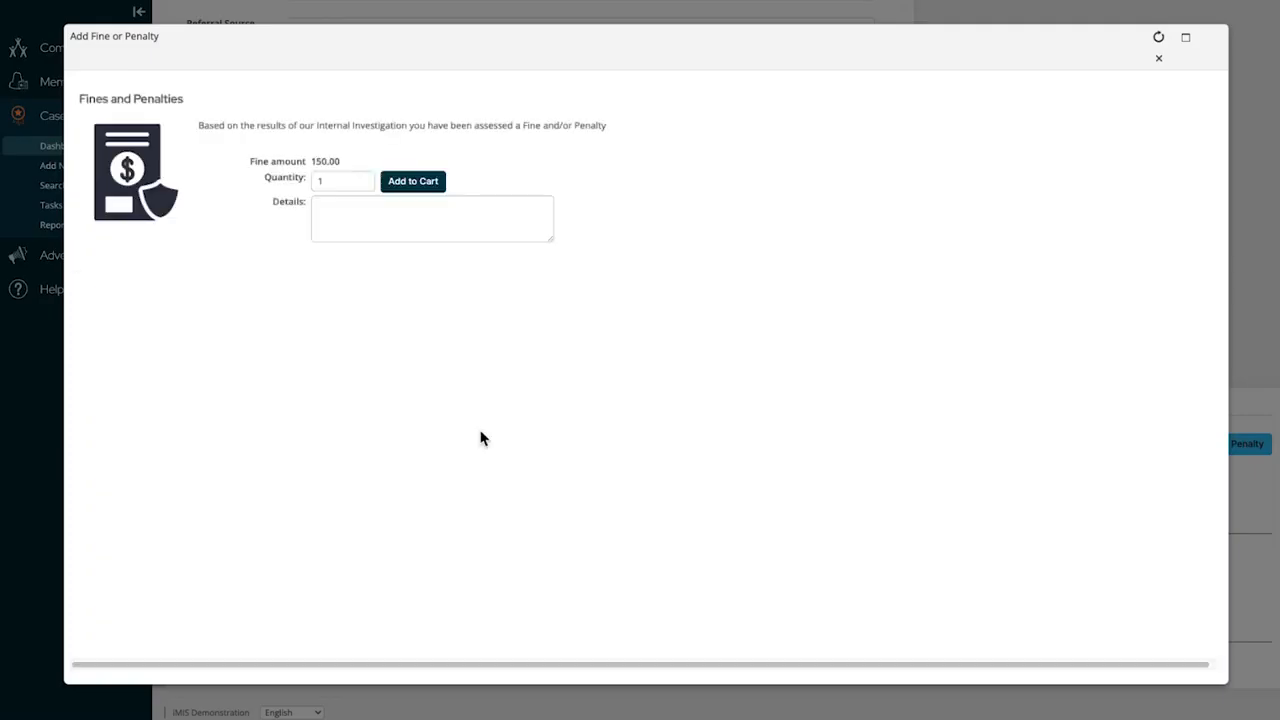
left_click(349, 210)
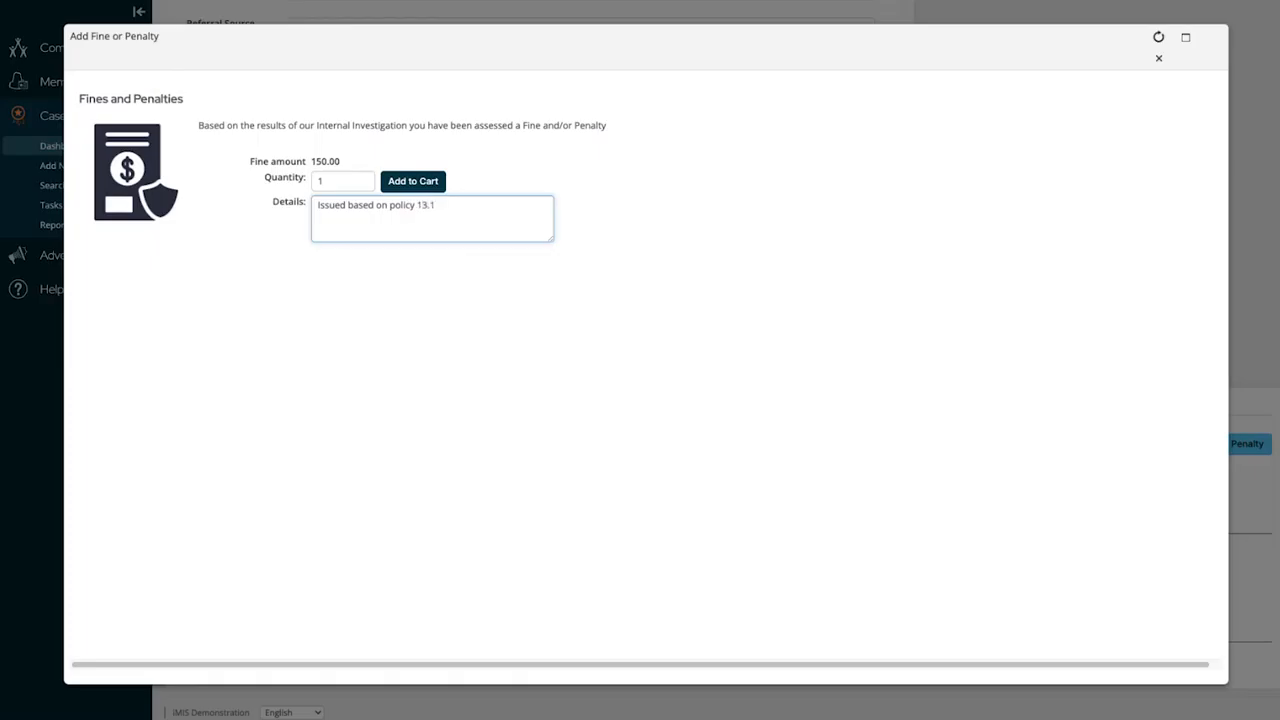
left_click(409, 183)
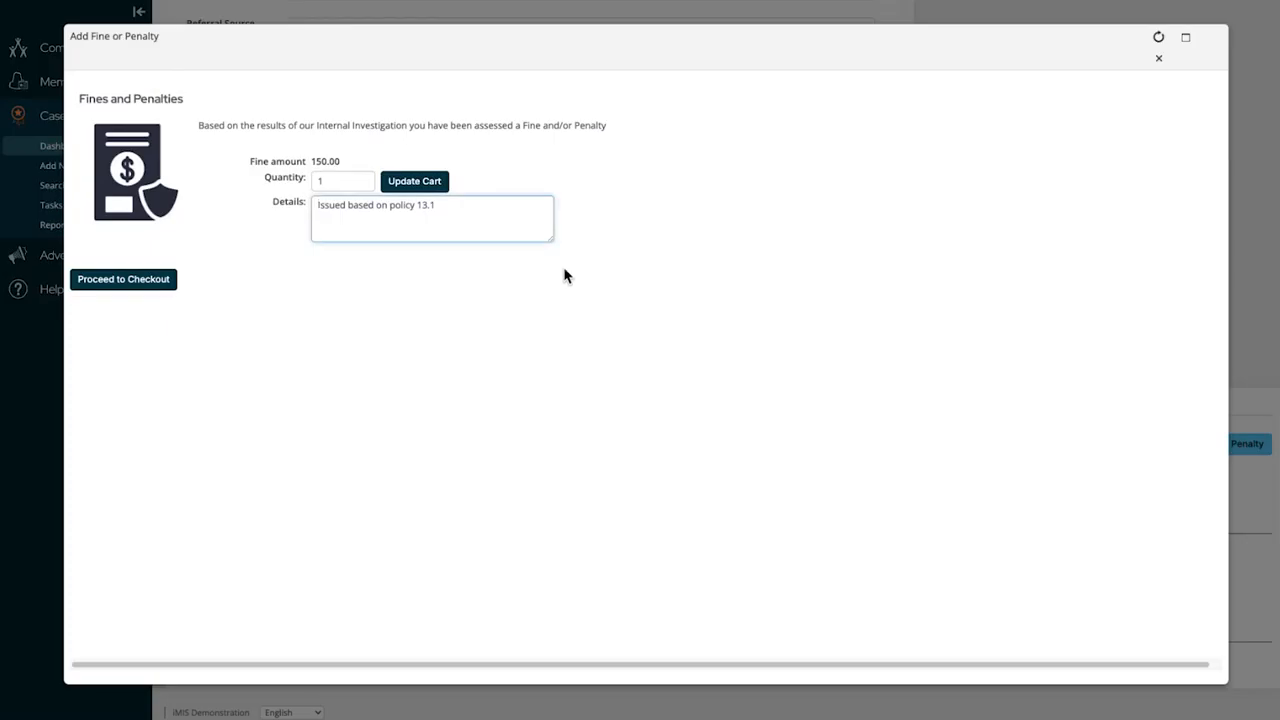
left_click(155, 287)
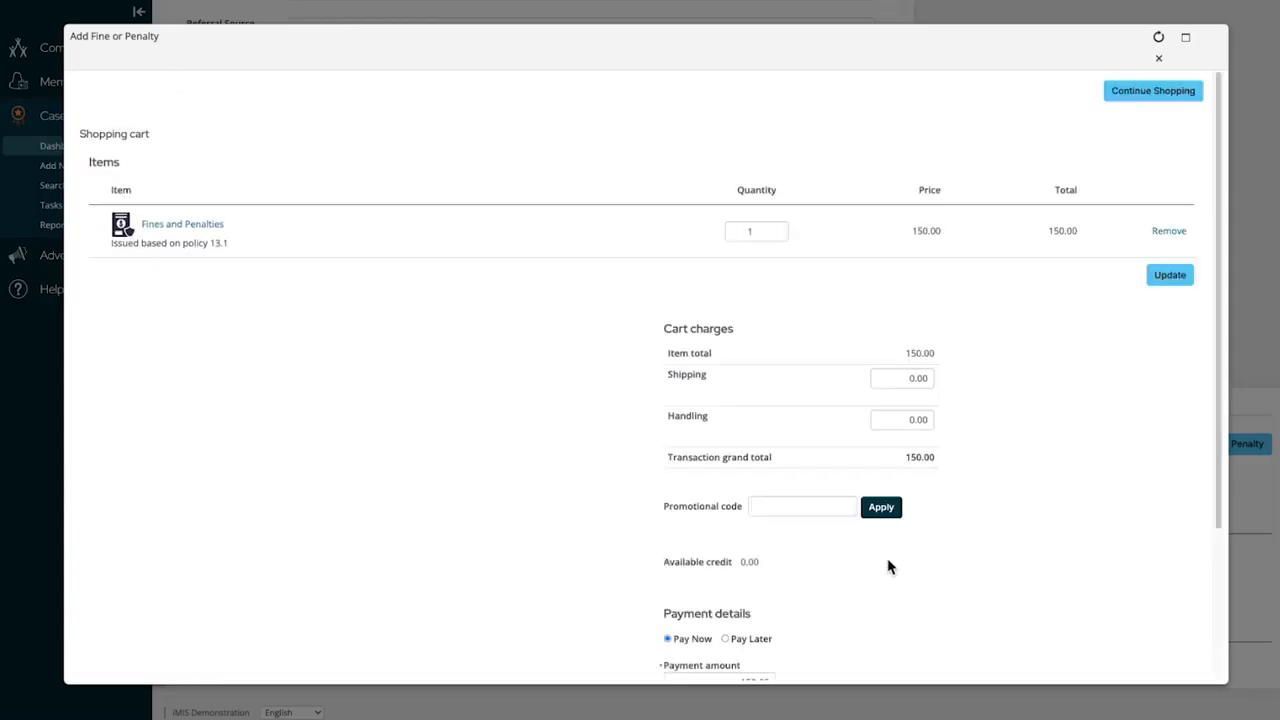
- Set the fine to Pay Later, enter the purchase order number, submit the order and return to the case's fines and penalties
scroll(823, 570, "down", 2)
left_click(727, 431)
left_click(712, 566)
type("123")
left_click(1186, 638)
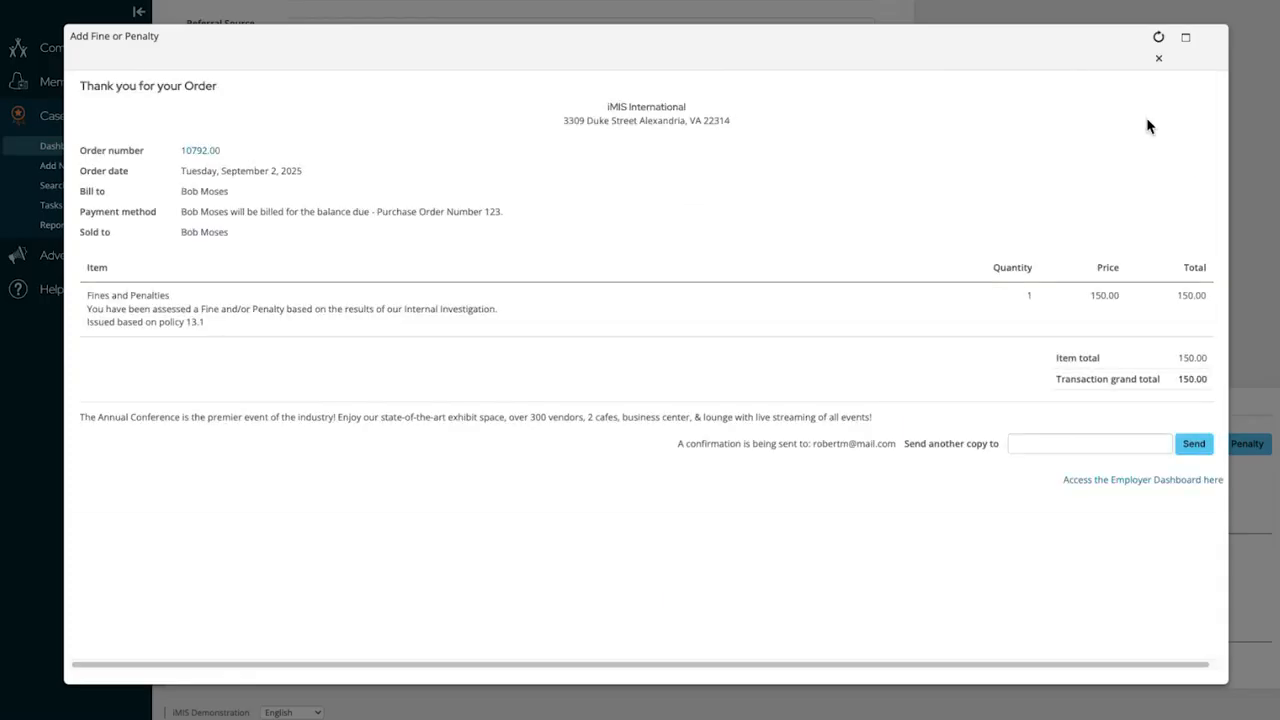
left_click(1159, 59)
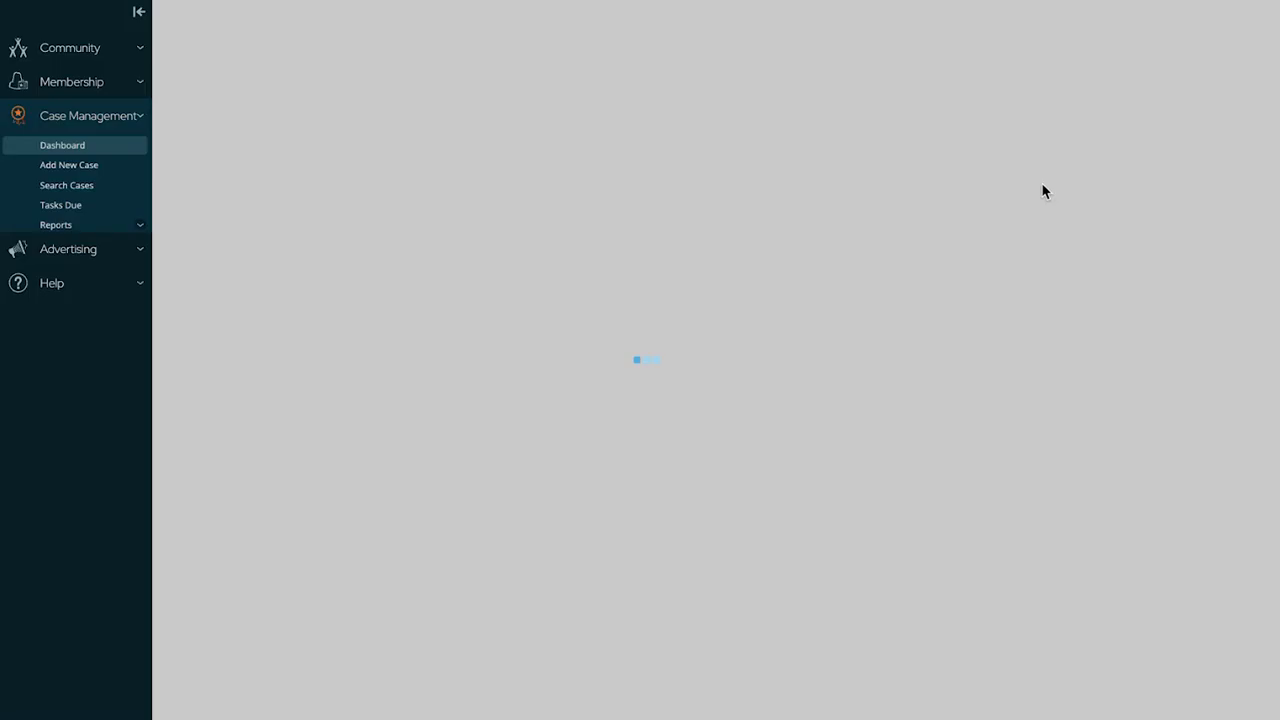
scroll(1046, 282, "down", 1)
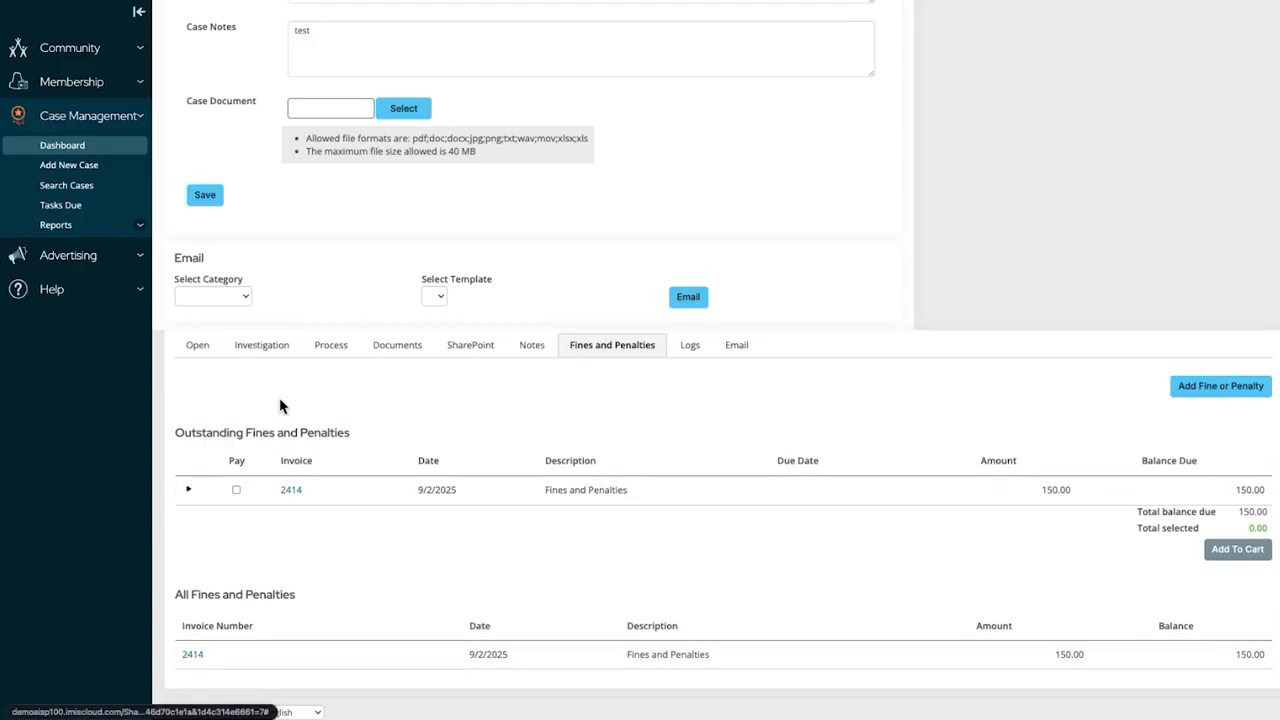
- Start a case email with the category Complaint and the template Complaint Email
scroll(270, 380, "up", 1)
left_click(233, 316)
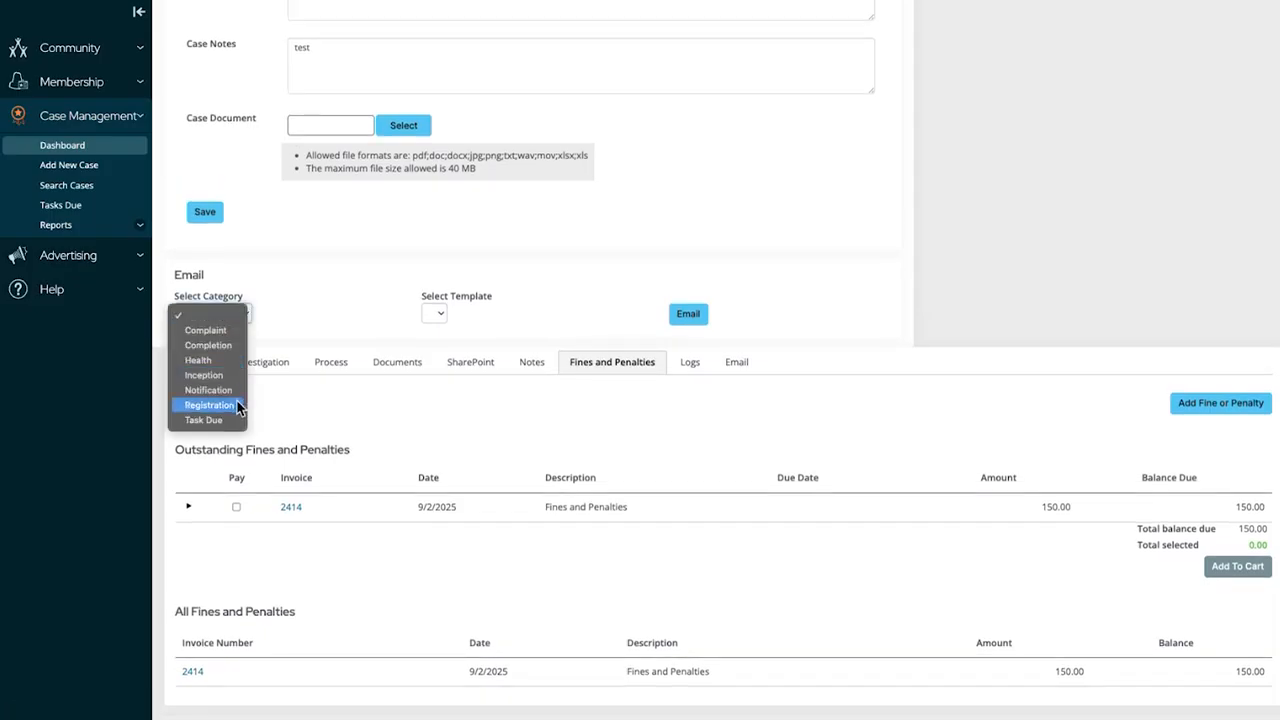
left_click(227, 334)
left_click(469, 313)
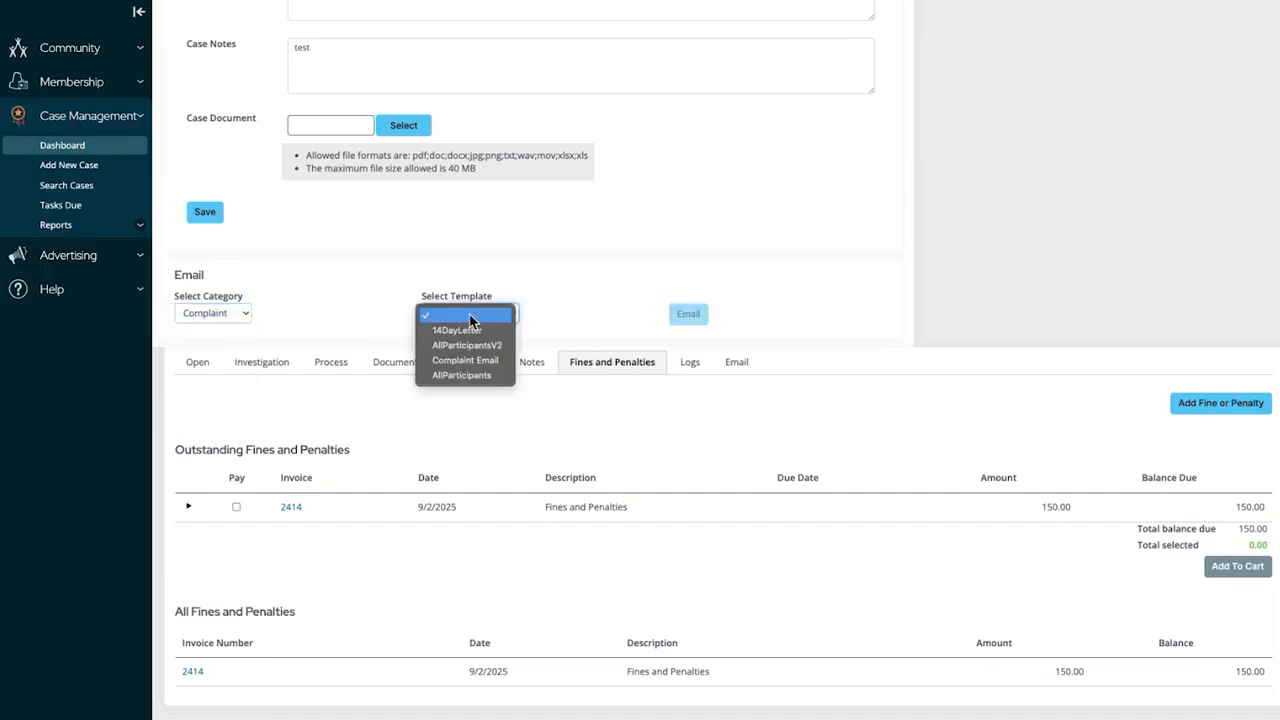
left_click(503, 360)
left_click(702, 314)
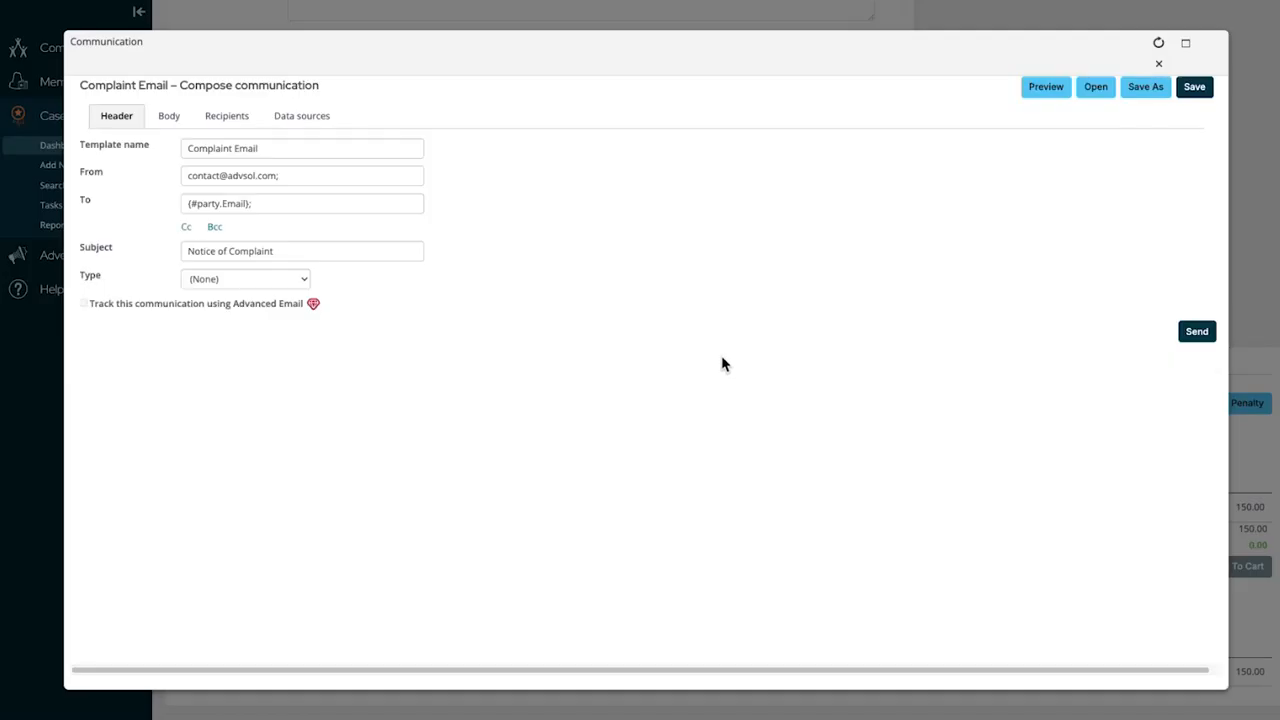
- Examine the body of the complaint email and close the communication without sending it
left_click(168, 118)
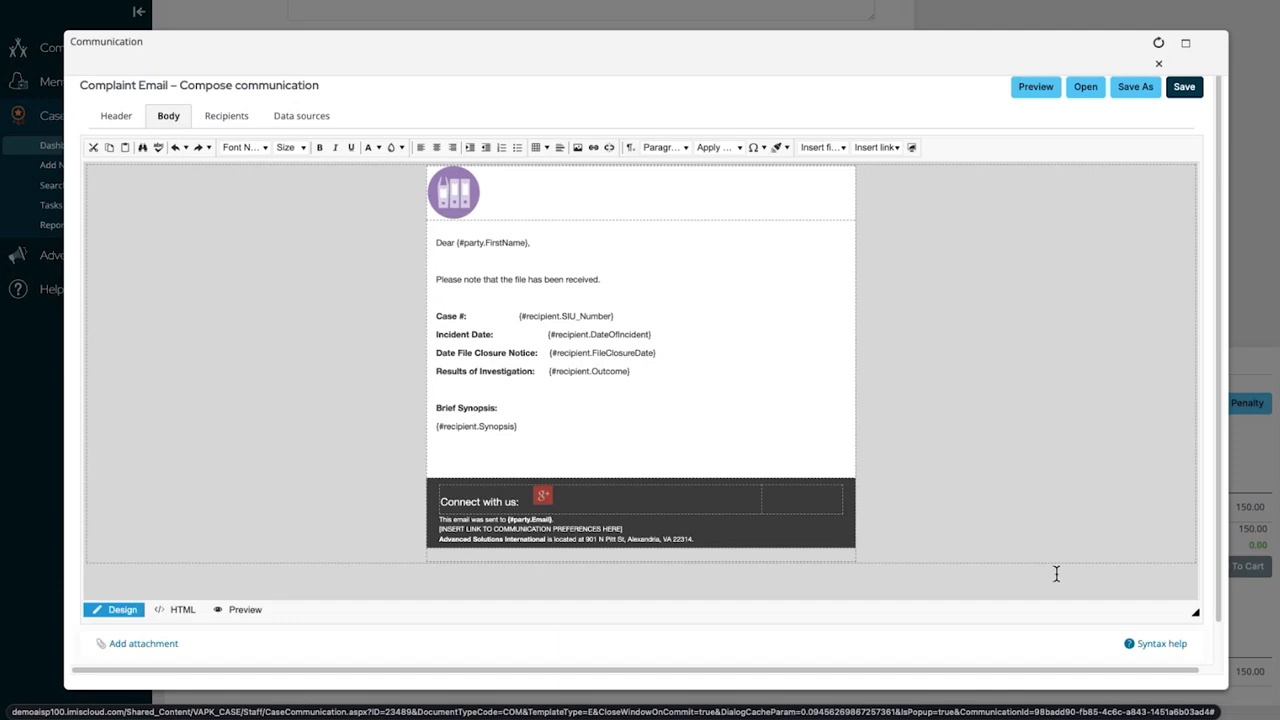
scroll(1080, 651, "down", 1)
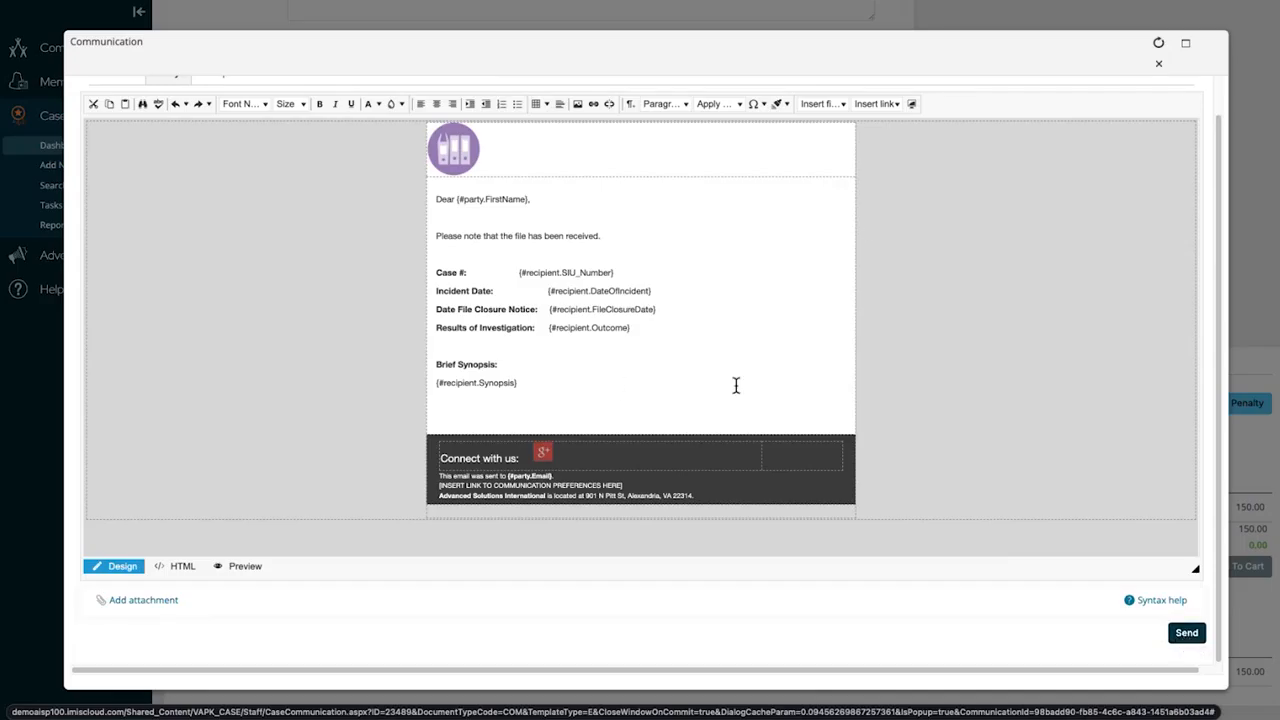
scroll(1023, 409, "up", 1)
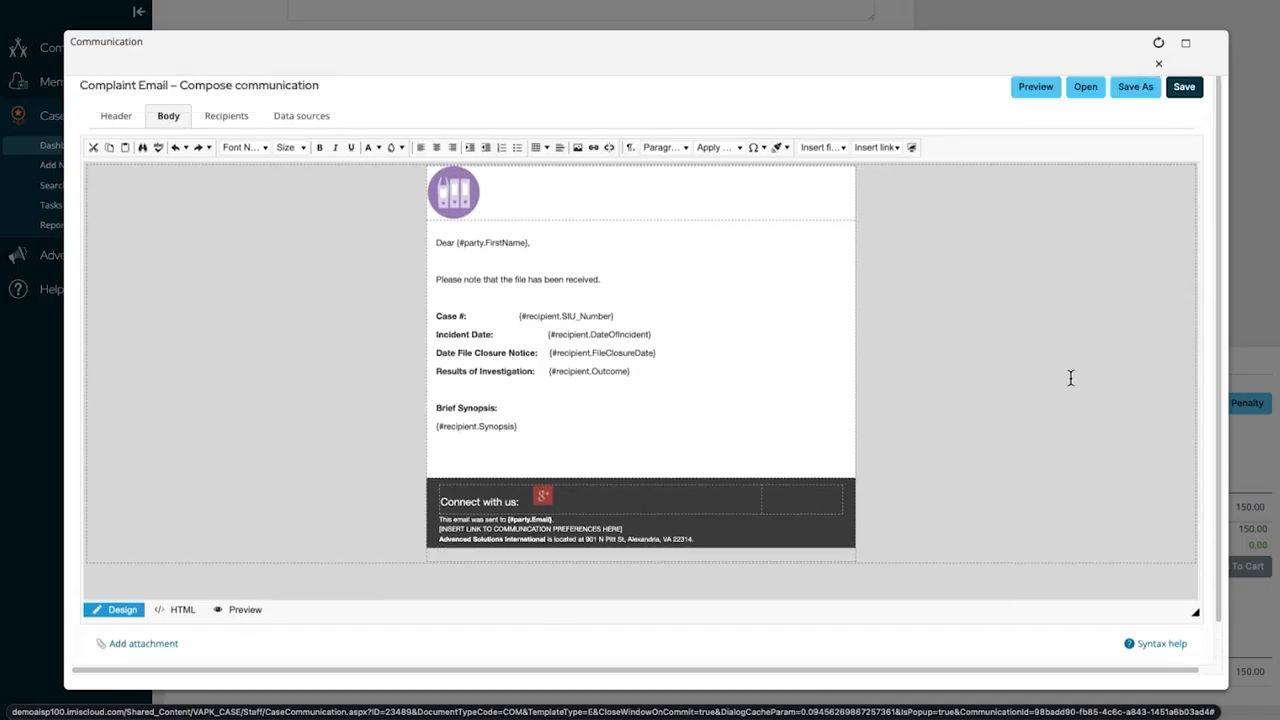
scroll(1210, 526, "down", 1)
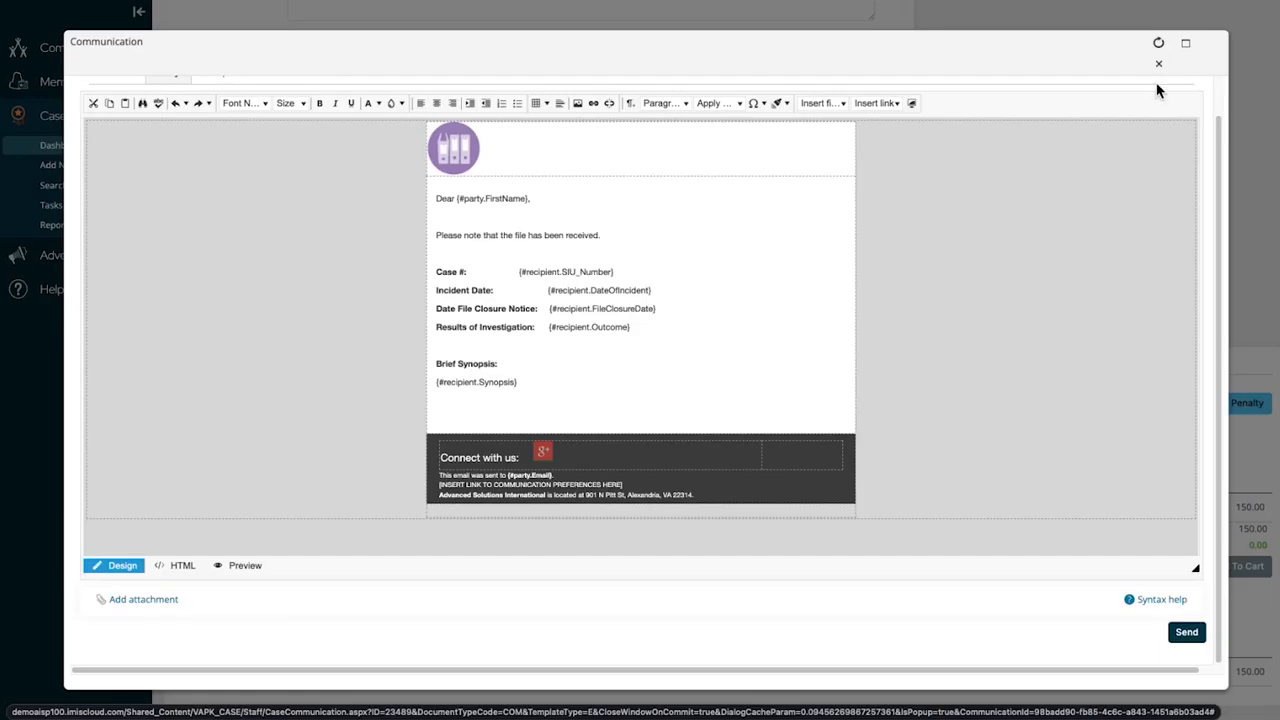
left_click(1158, 64)
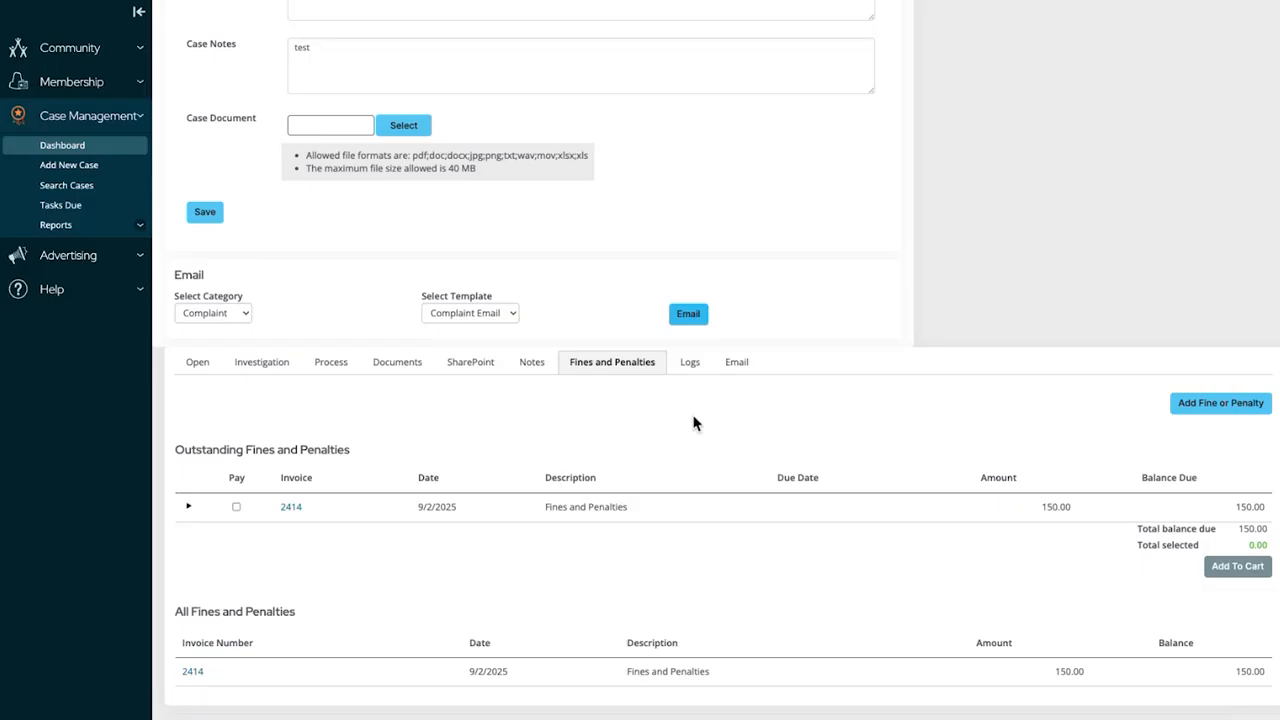
- View the case's email history, choose the email category Completion and look through its available templates
left_click(743, 373)
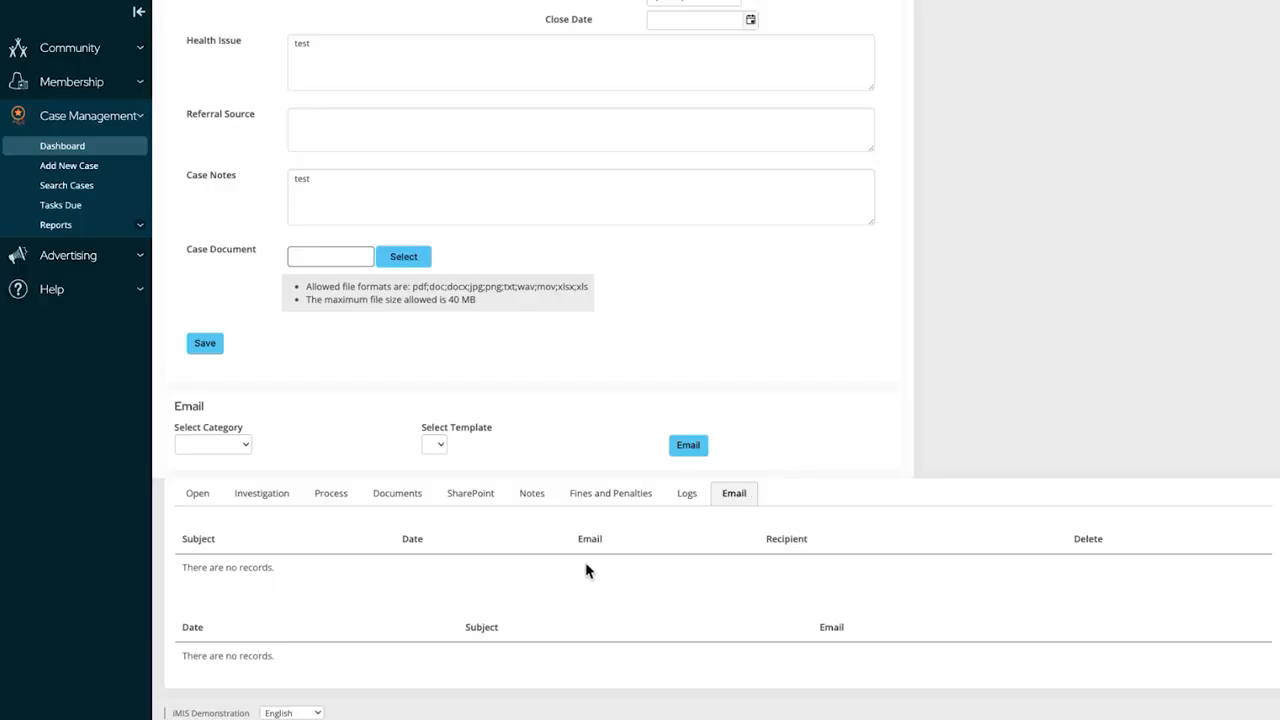
left_click(226, 446)
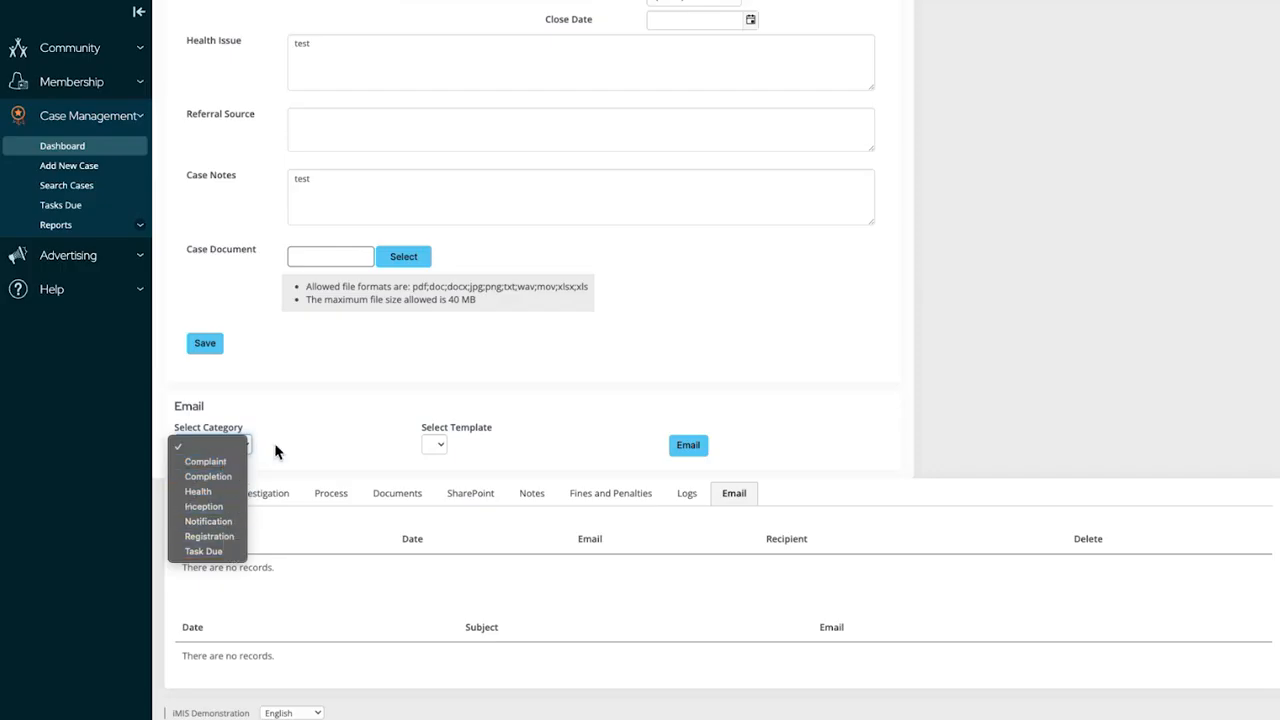
left_click(433, 444)
left_click(231, 444)
left_click(237, 477)
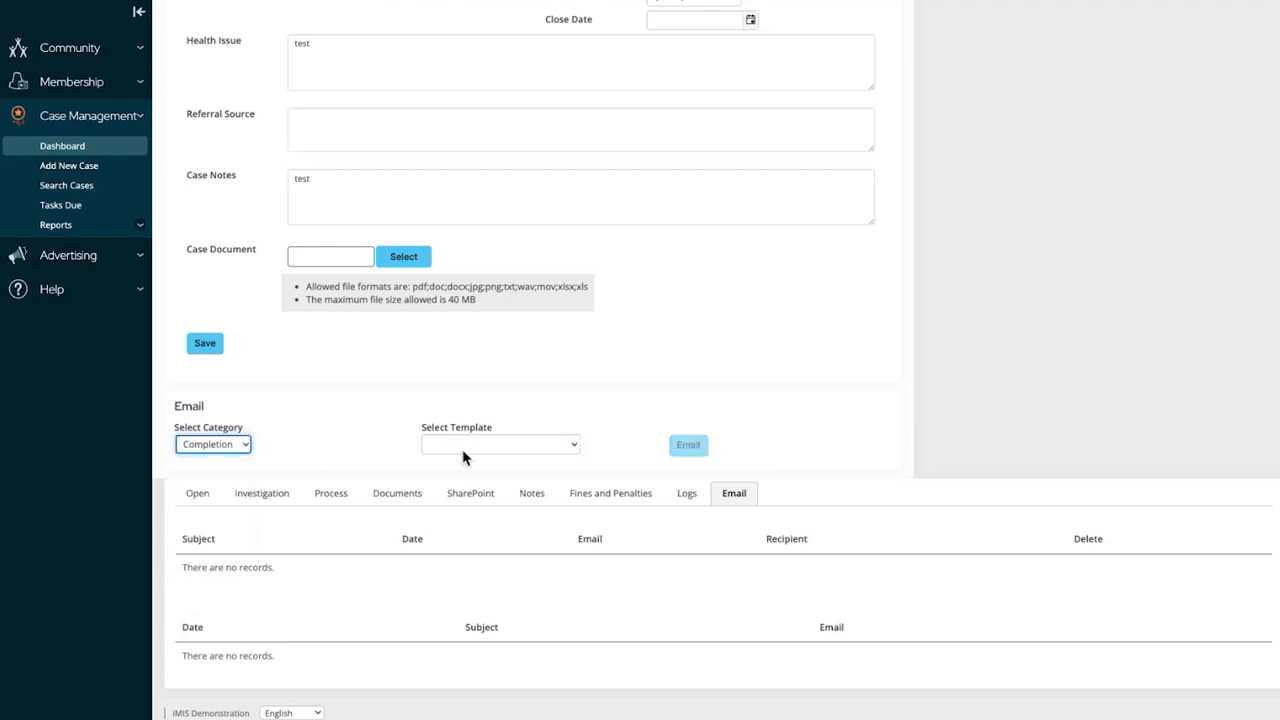
left_click(465, 444)
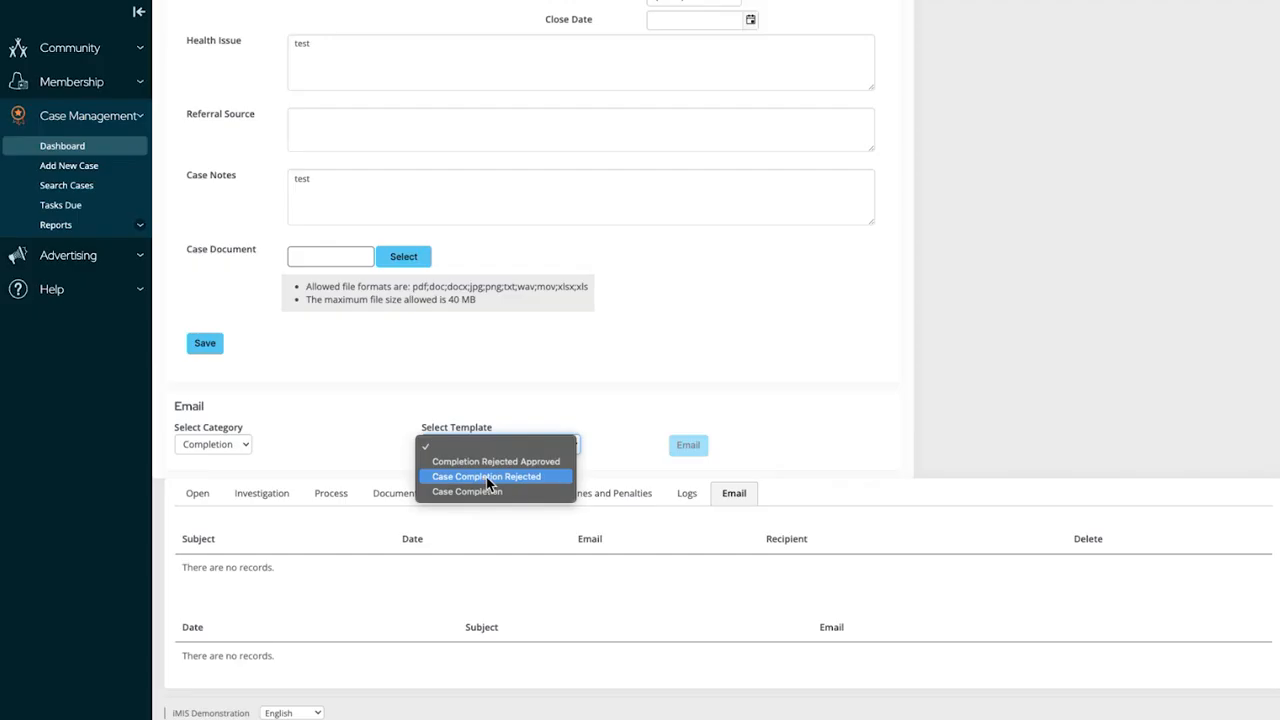
left_click(608, 451)
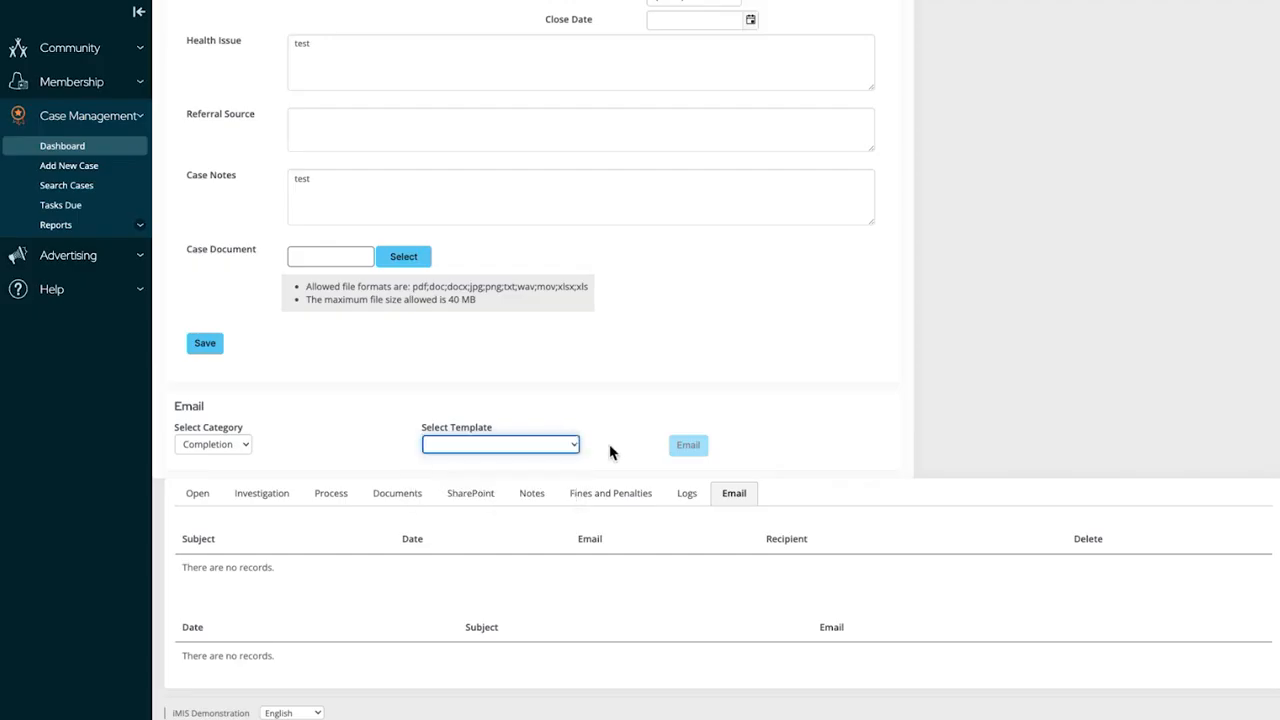
- Open the case management reports and view the export options for the Cases By Month report
left_click(140, 224)
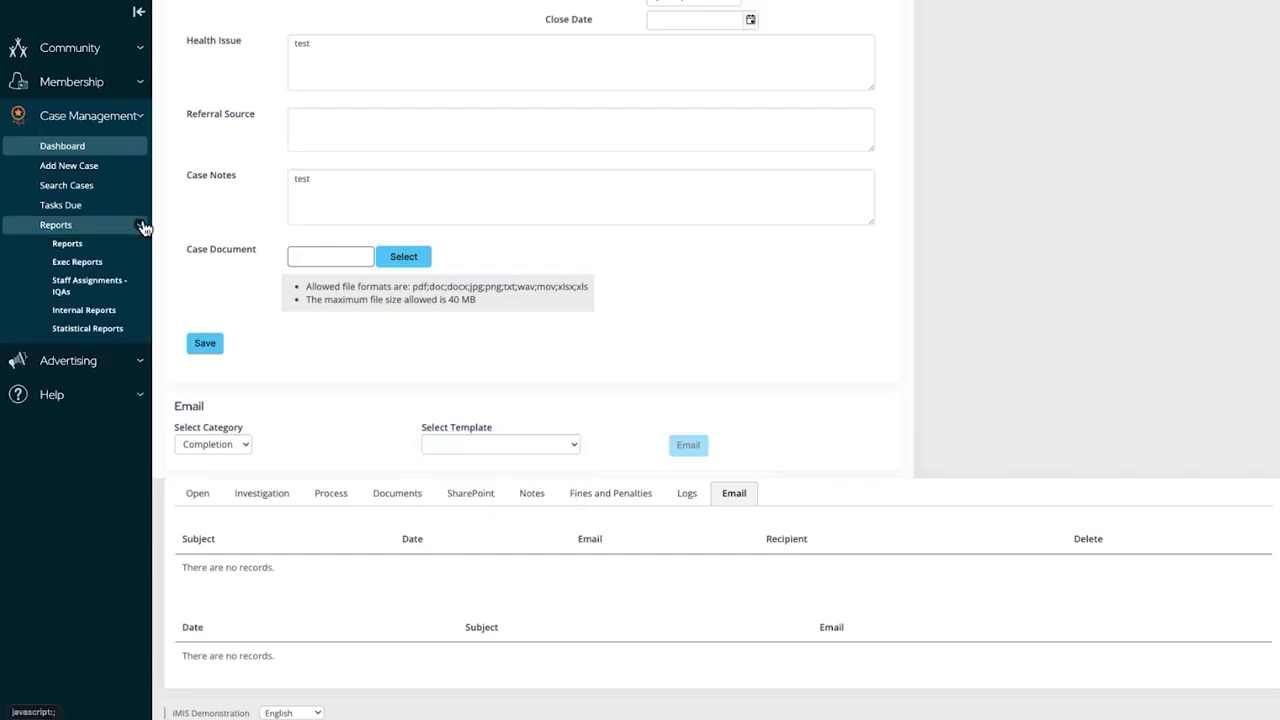
left_click(67, 243)
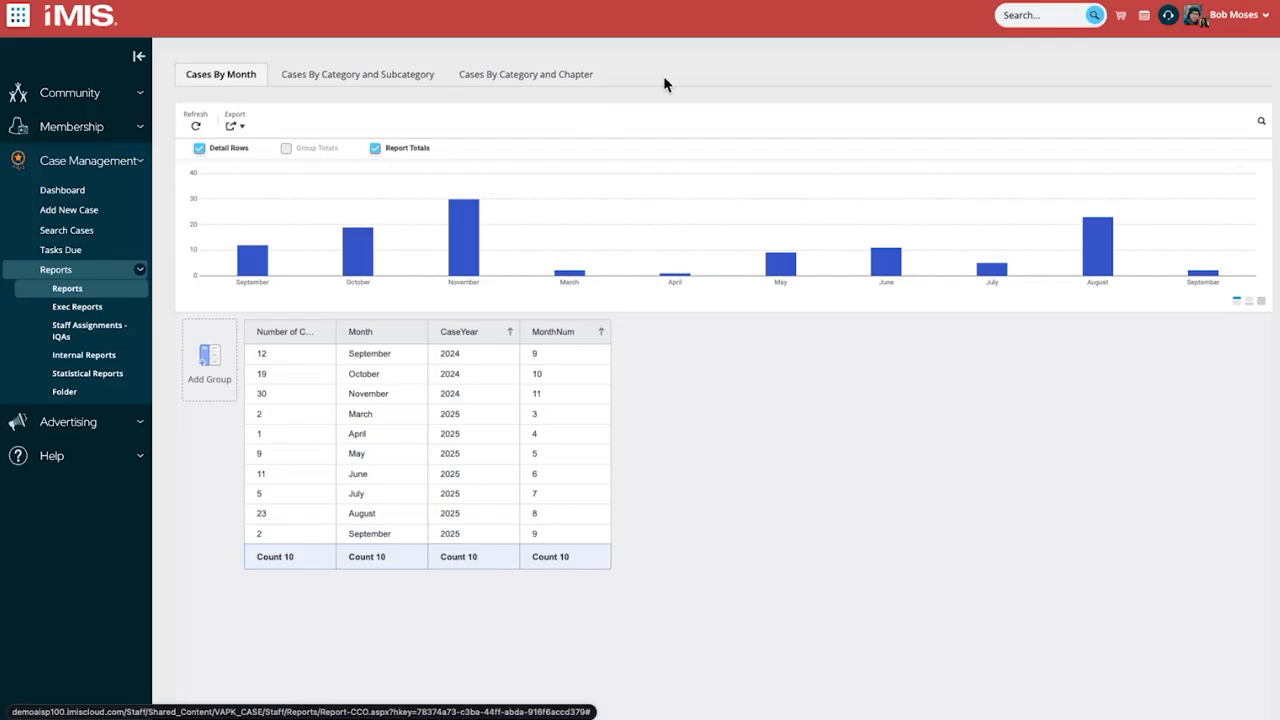
left_click(231, 127)
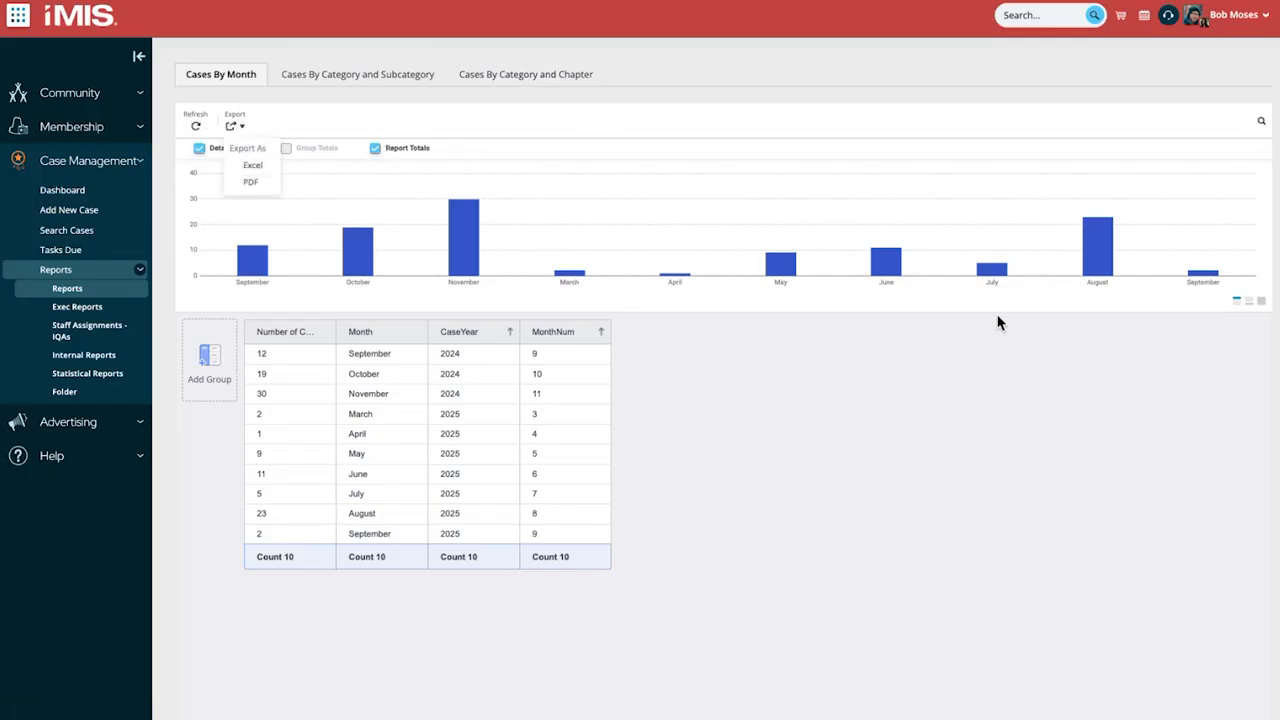
- Place the chart of the Cases By Month report below its data table
left_click(1249, 304)
left_click(1249, 304)
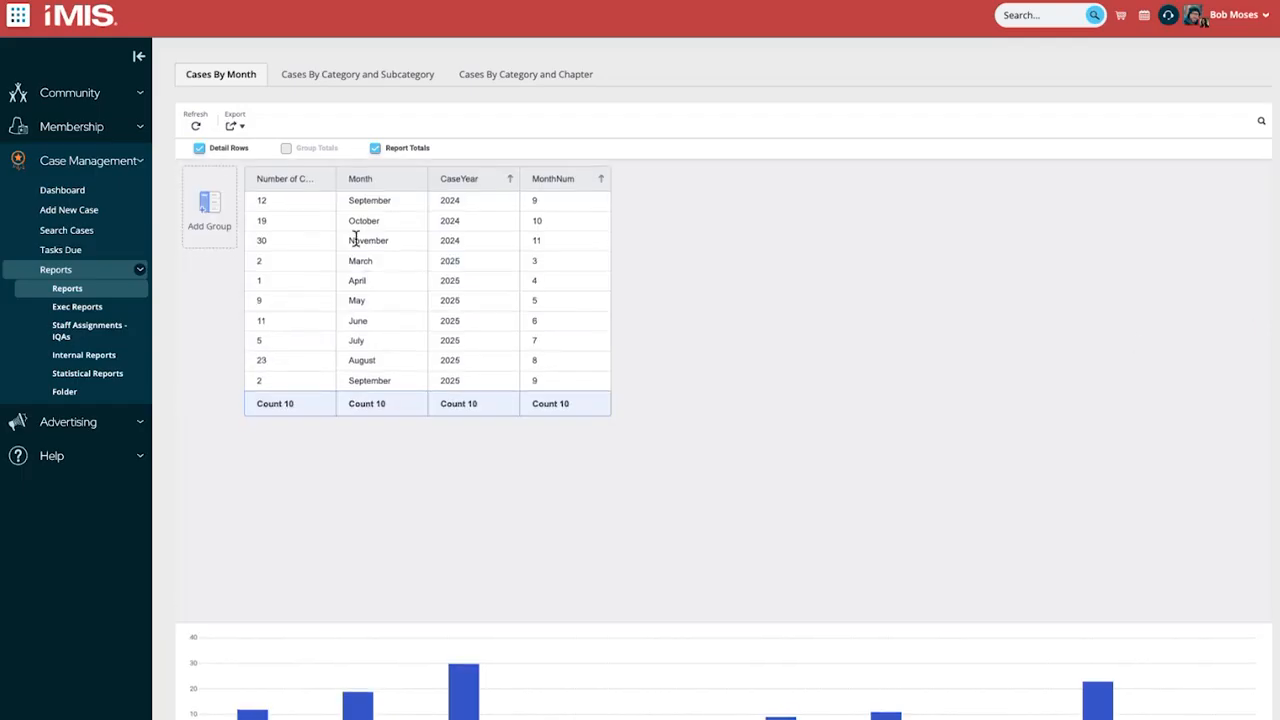
scroll(675, 300, "down", 1)
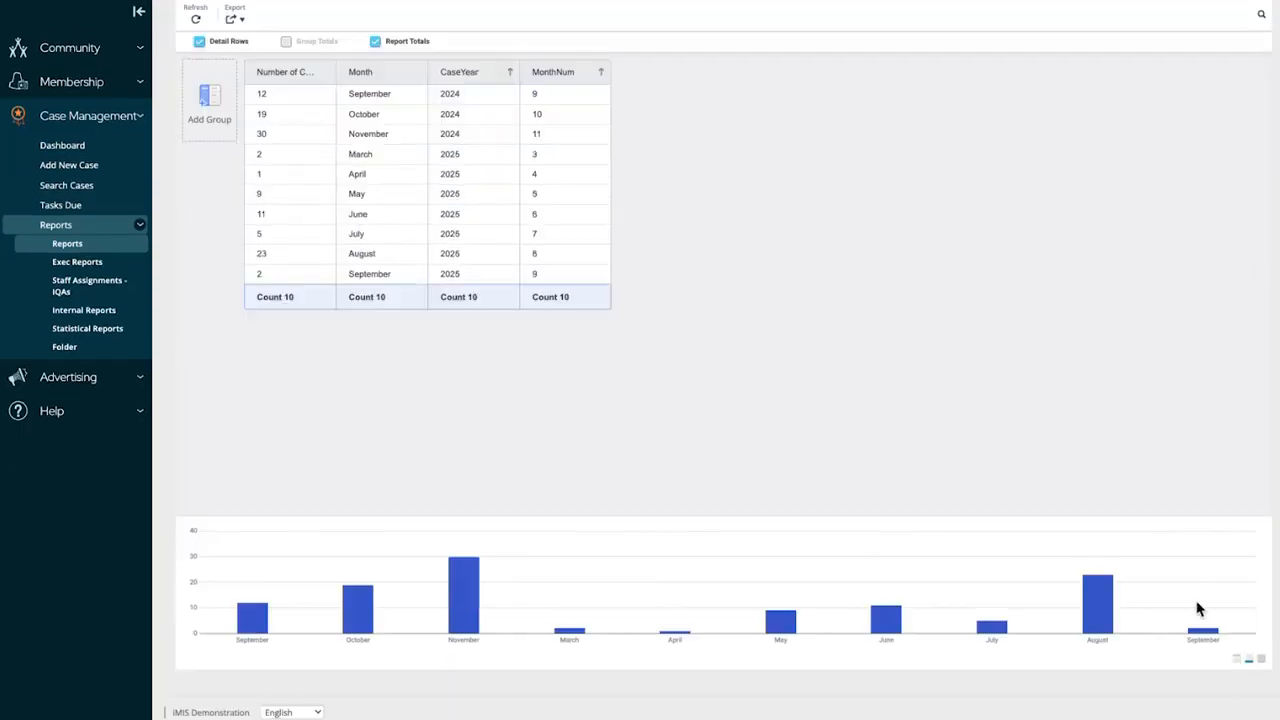
- Place the Cases By Month chart above its data table, and switch the report to show only the chart
left_click(1237, 662)
scroll(1100, 250, "up", 1)
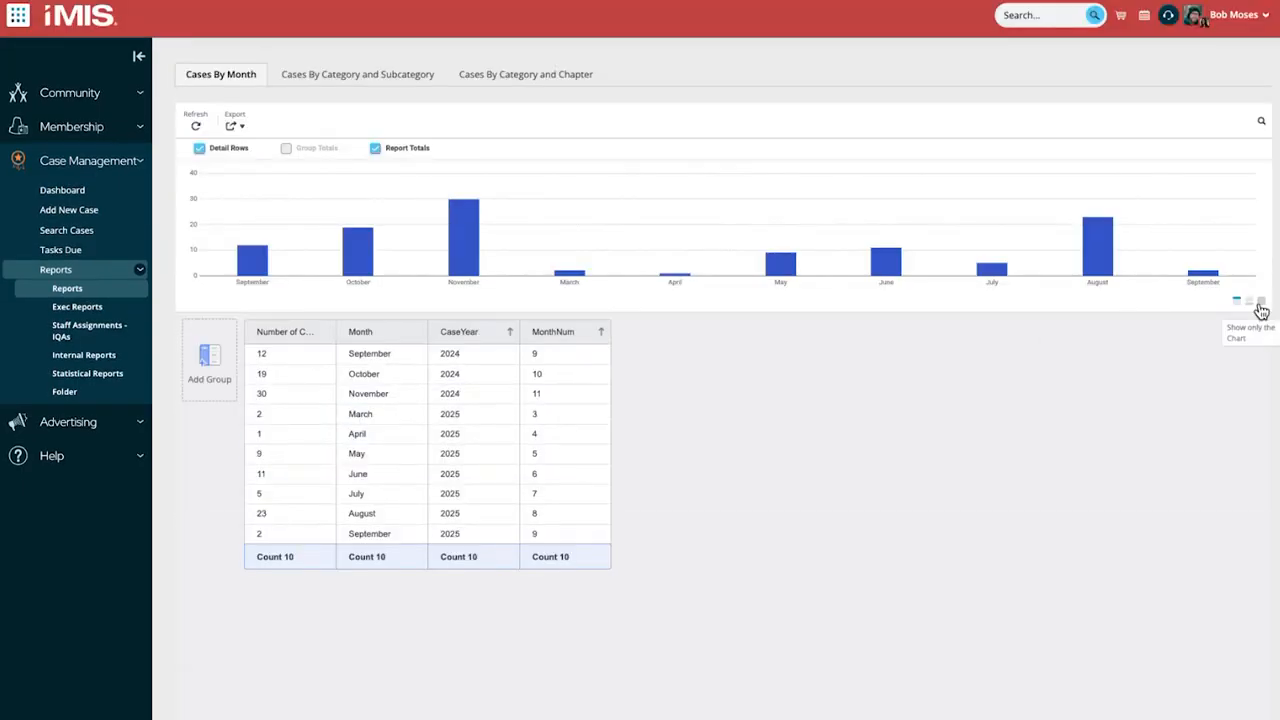
left_click(1263, 306)
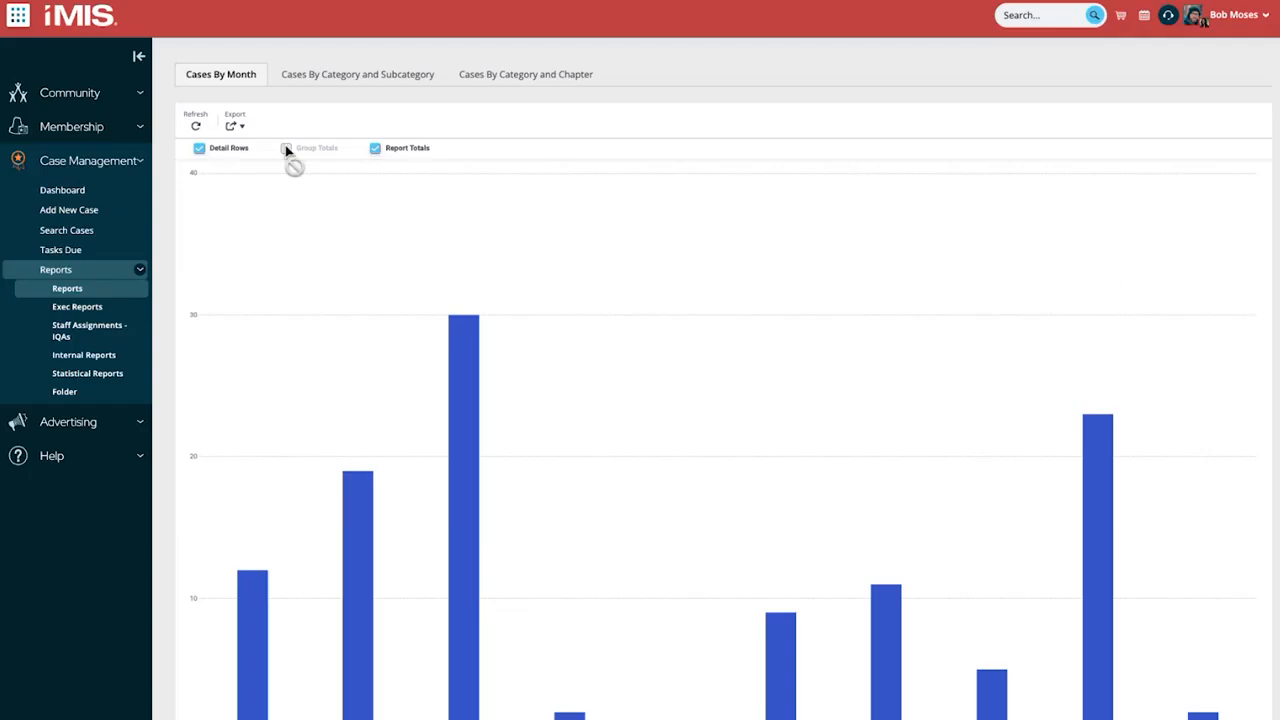
- Open the executive reports, expand Employment in the cases by sub-category breakdown, and view the available export formats
left_click(104, 307)
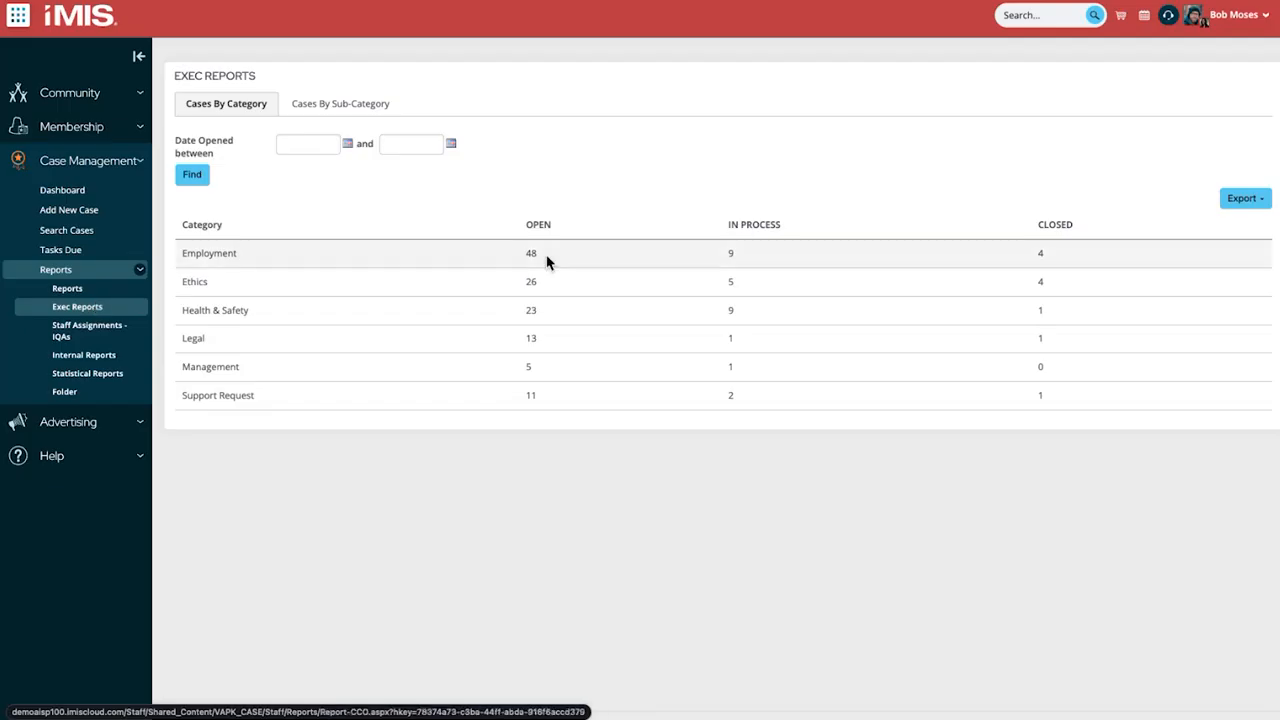
left_click(330, 108)
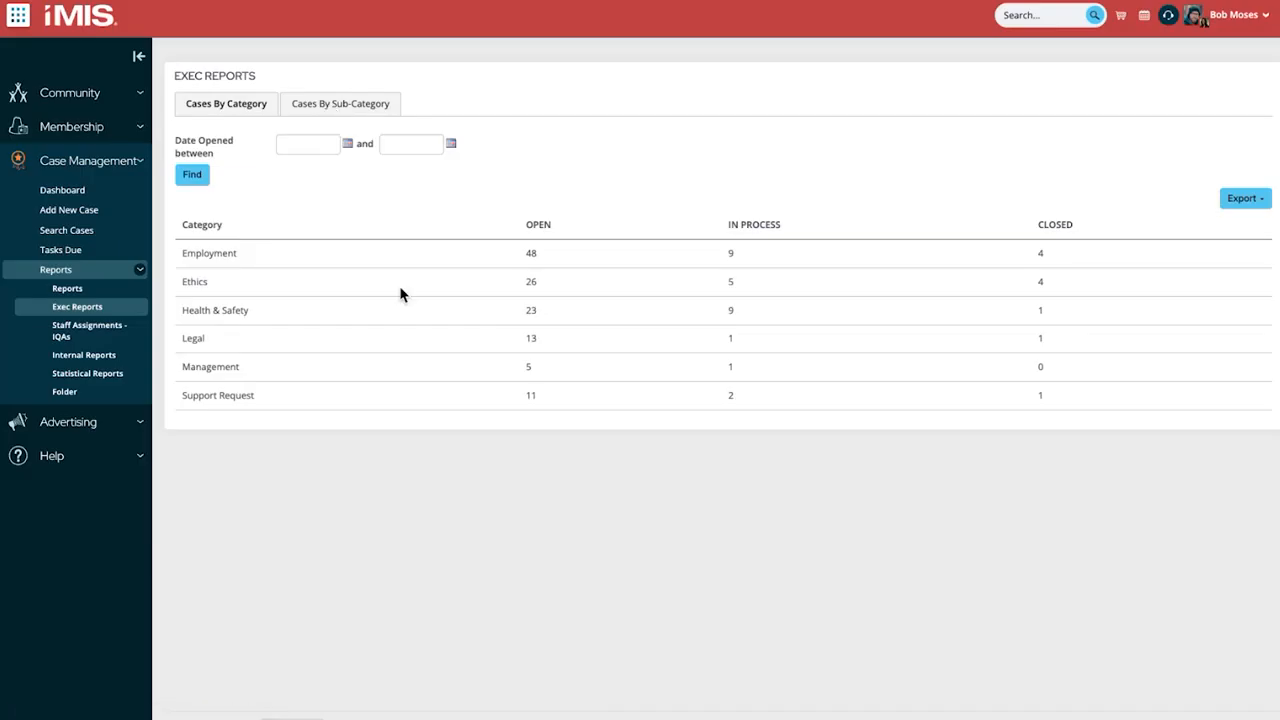
left_click(185, 255)
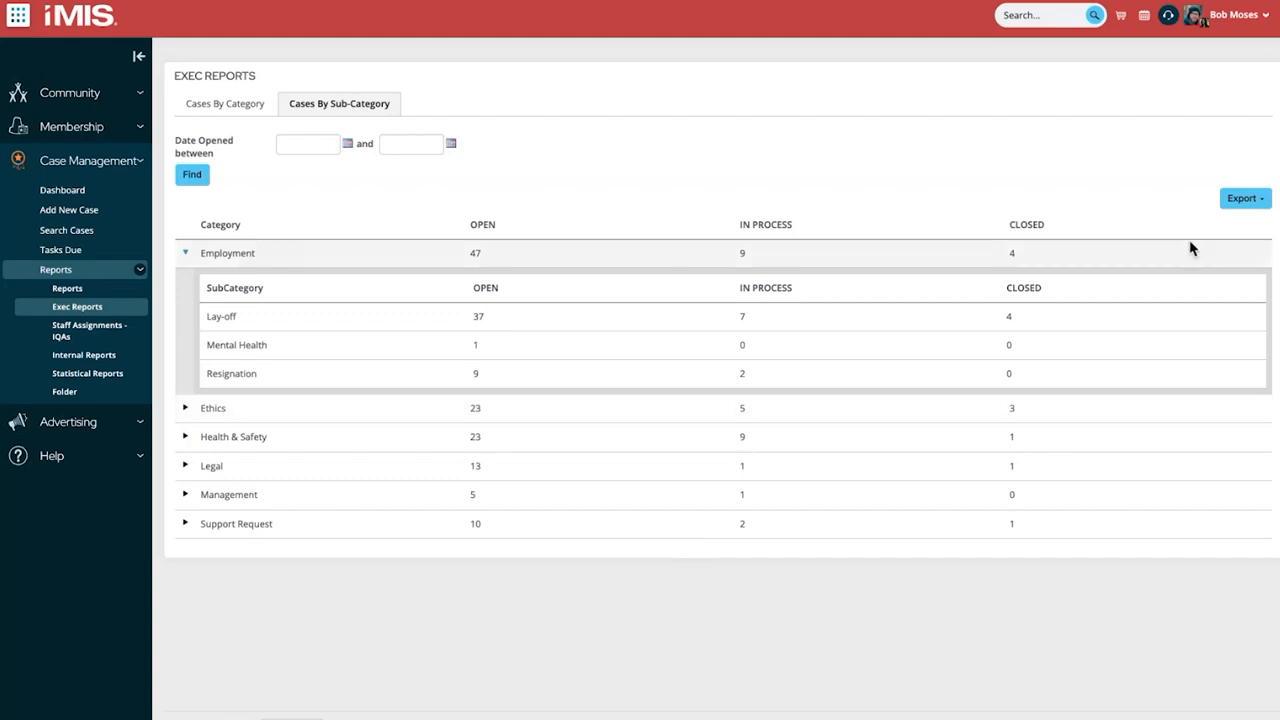
left_click(1245, 199)
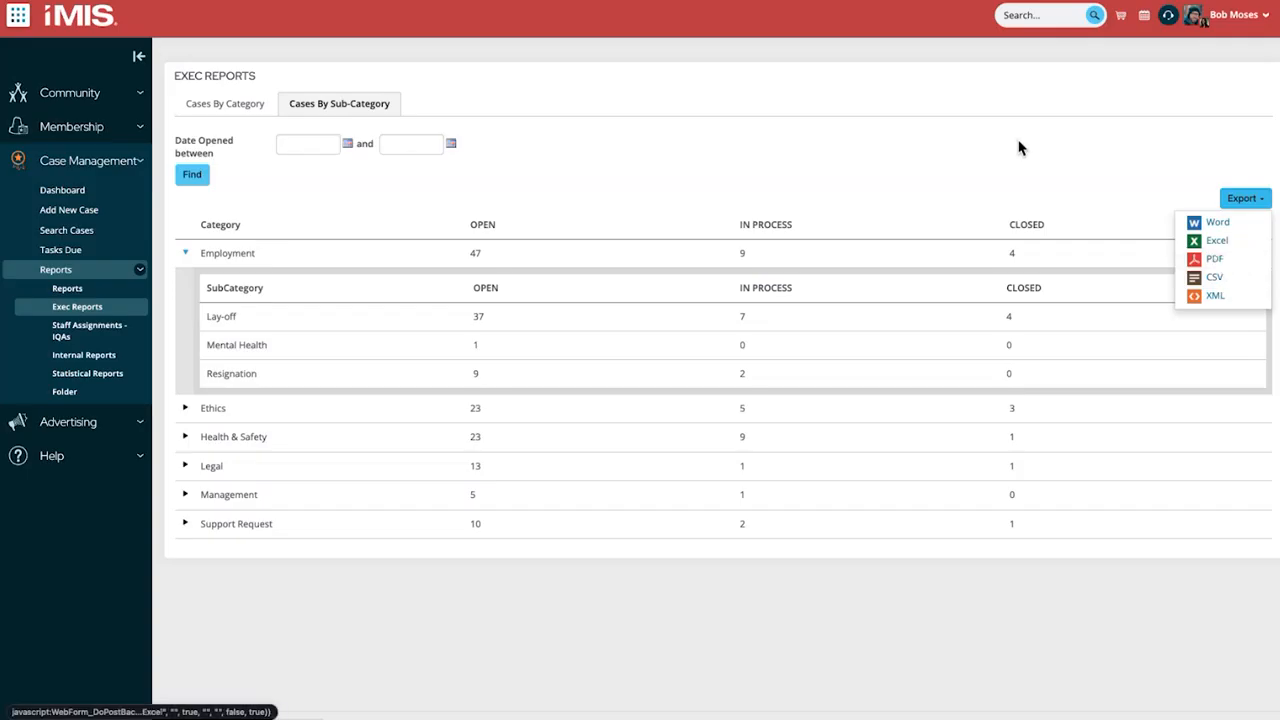
- Open the staff assignments report and examine the case totals per staff member and the charts by staff and month
left_click(77, 335)
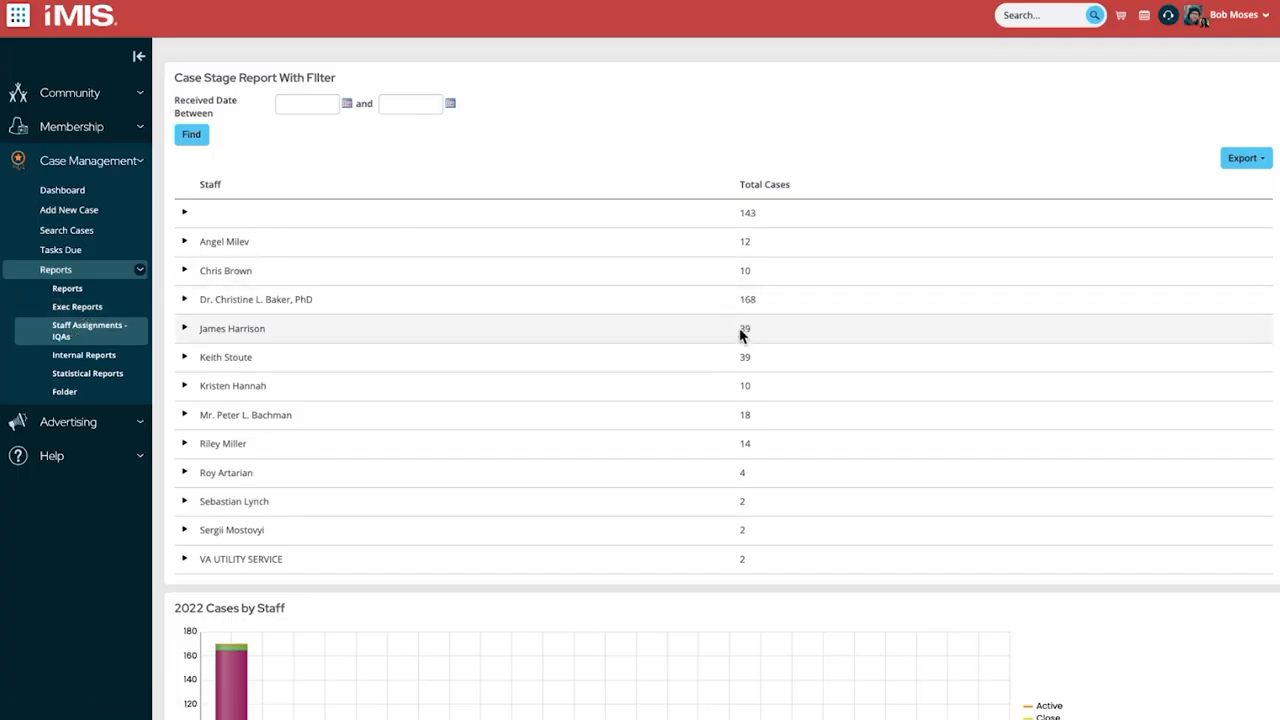
scroll(805, 494, "down", 5)
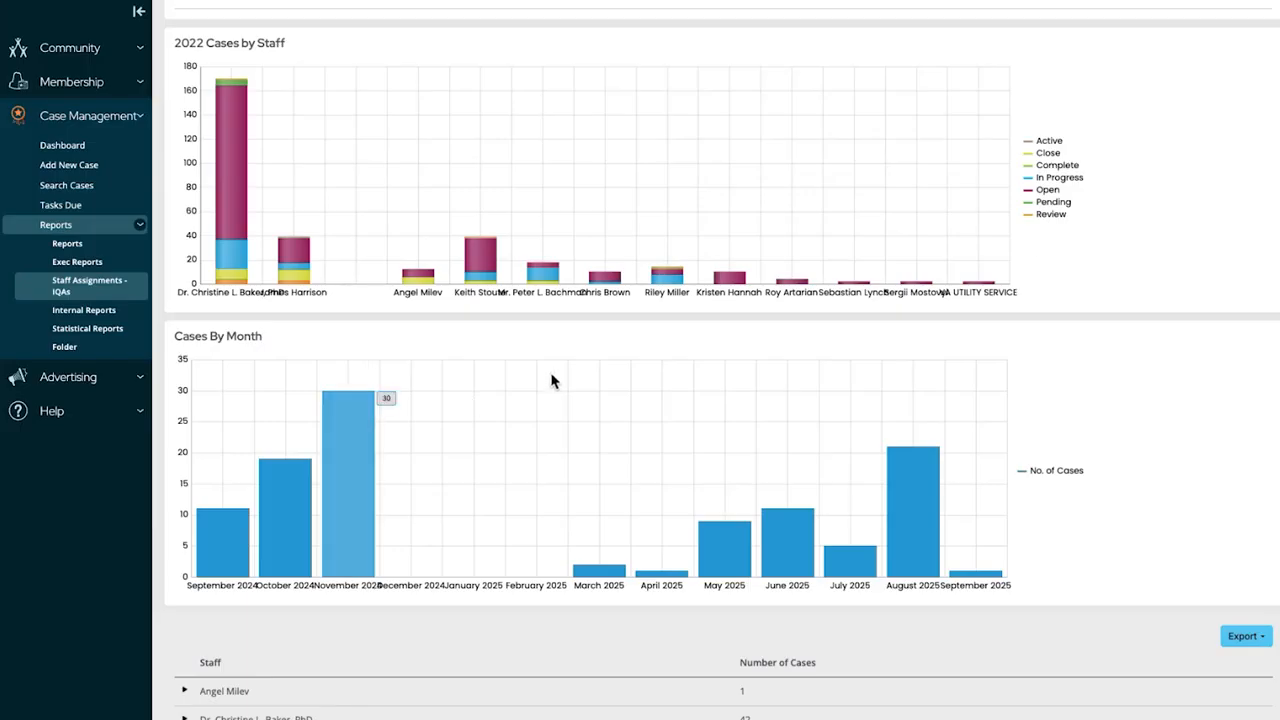
scroll(551, 380, "down", 3)
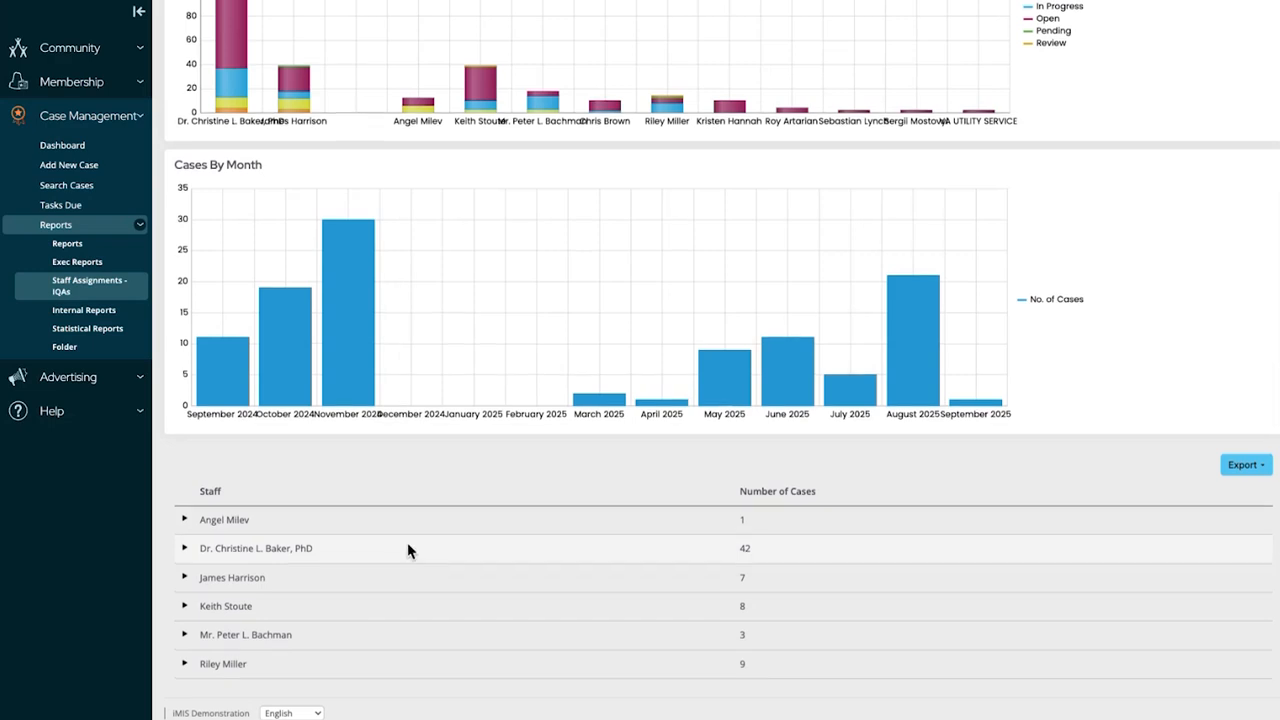
scroll(410, 545, "up", 10)
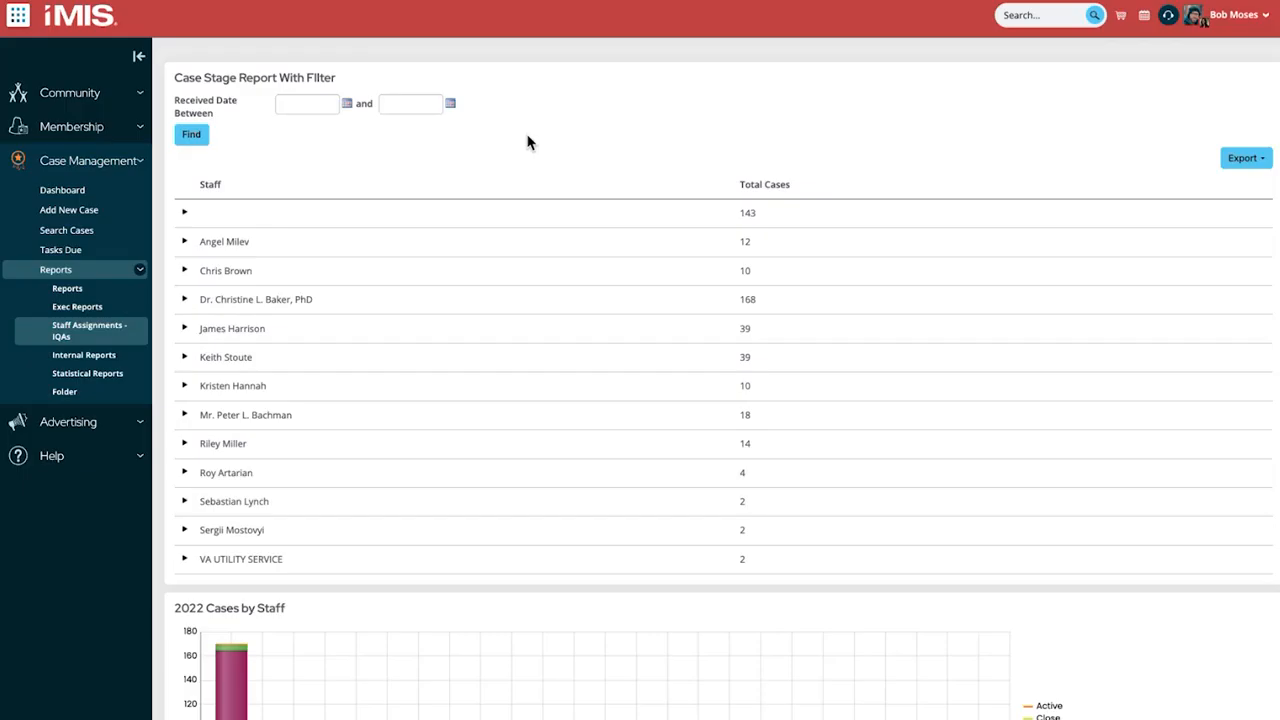
- Switch to the other staff account's case dashboard and open the administrative list for managing cases
key("super+s")
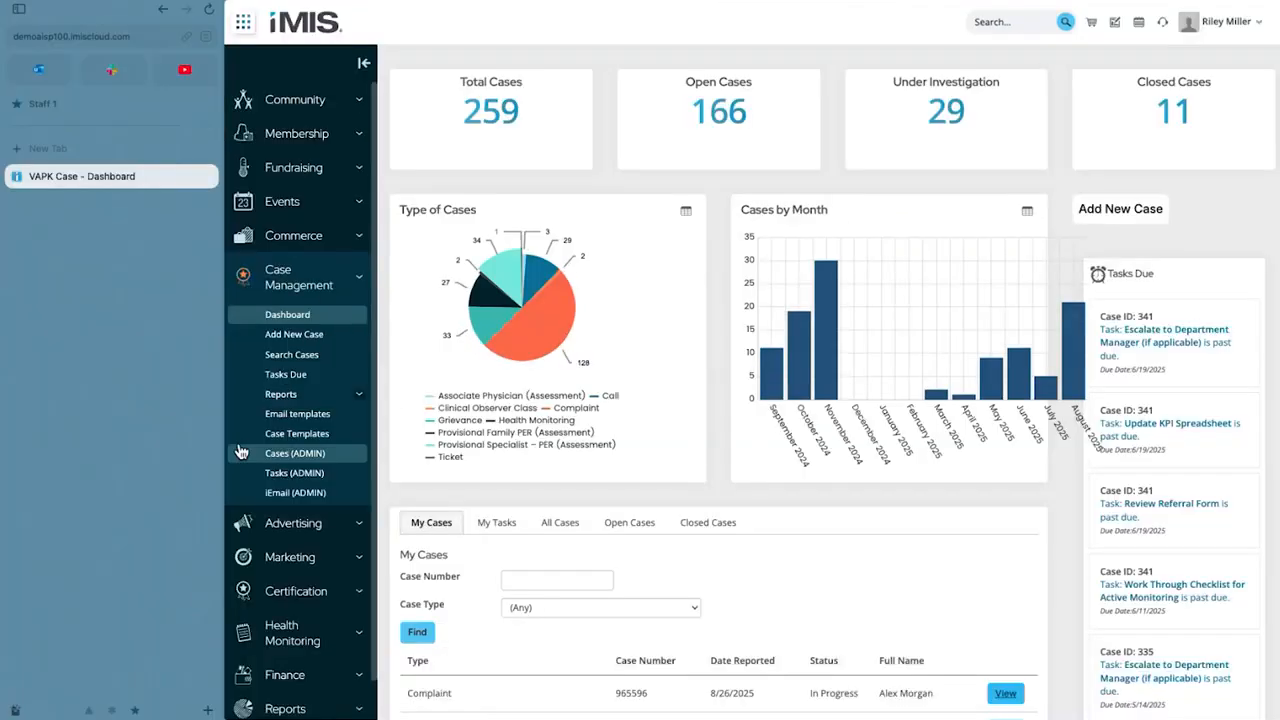
key("super+s")
left_click(120, 454)
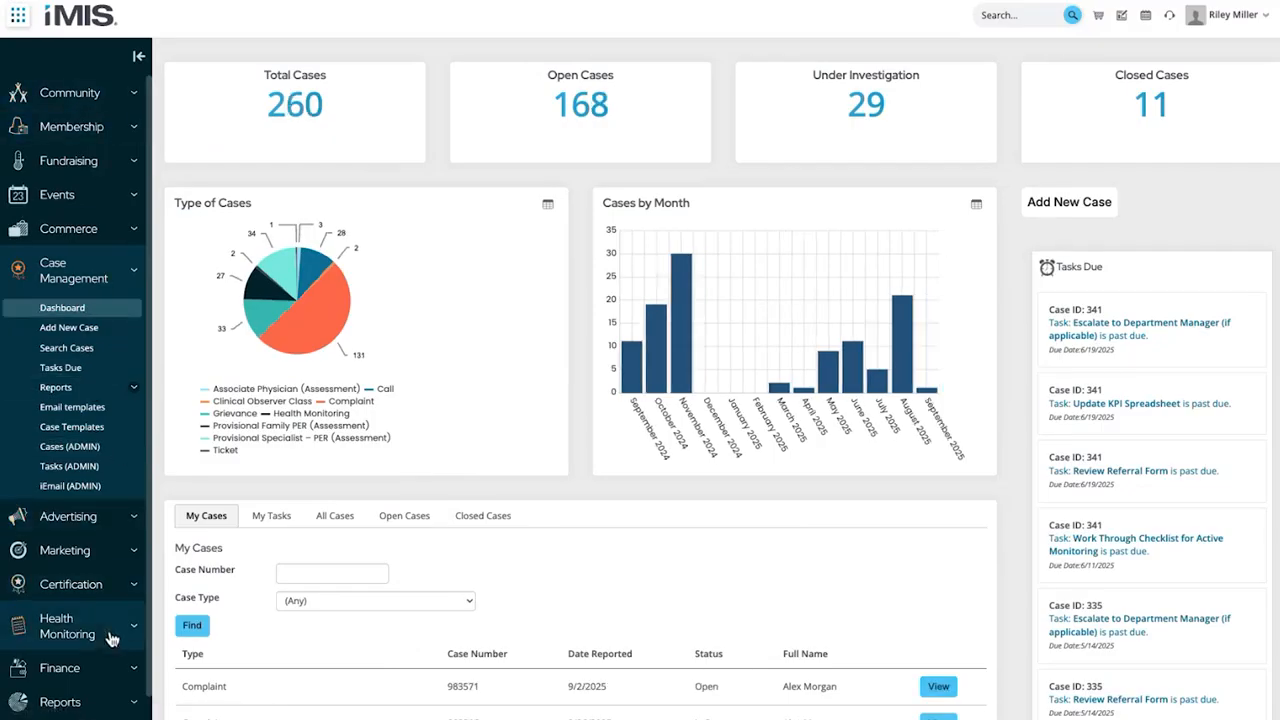
left_click(108, 452)
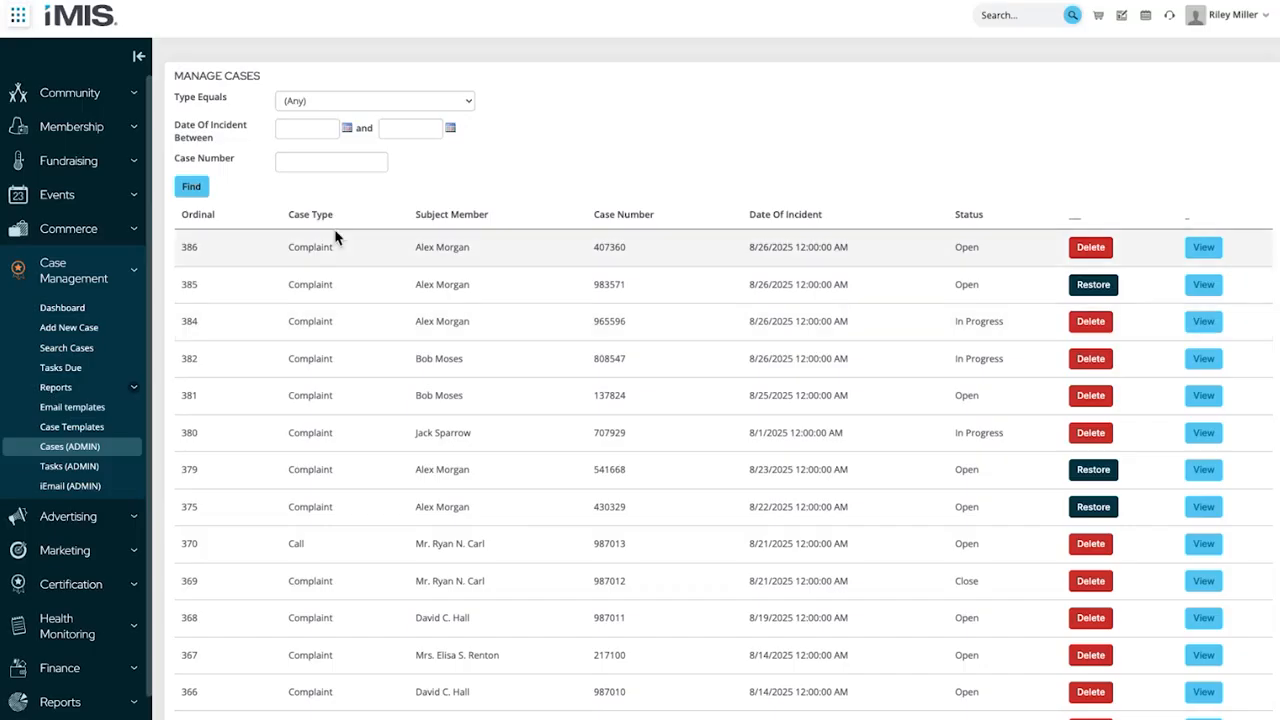
- Open the task administration and look through the stages and tasks set up for the case types
left_click(104, 470)
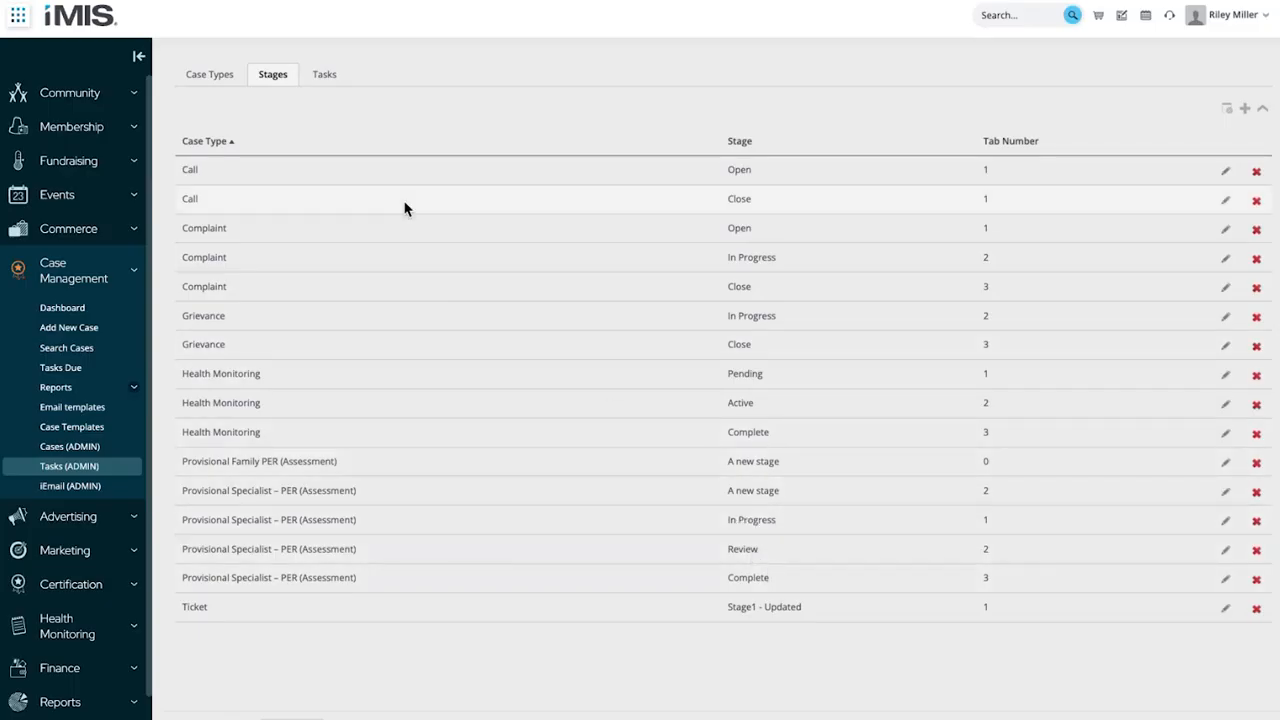
left_click(328, 79)
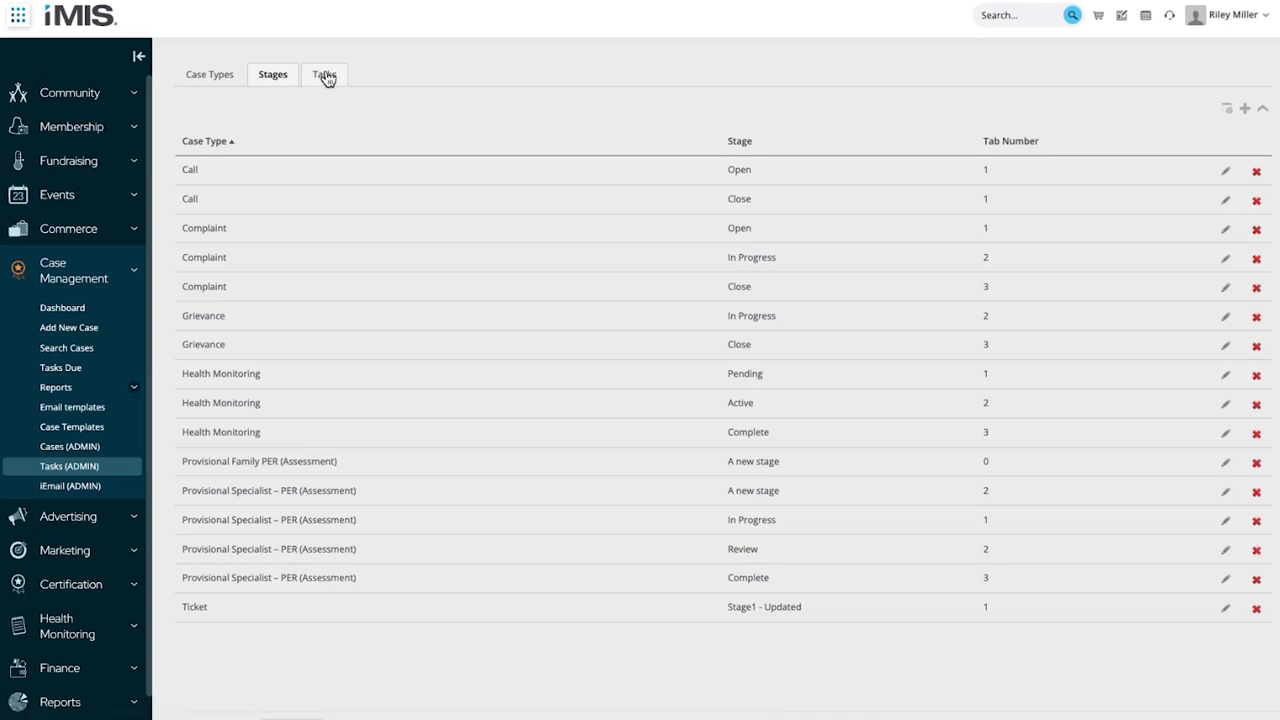